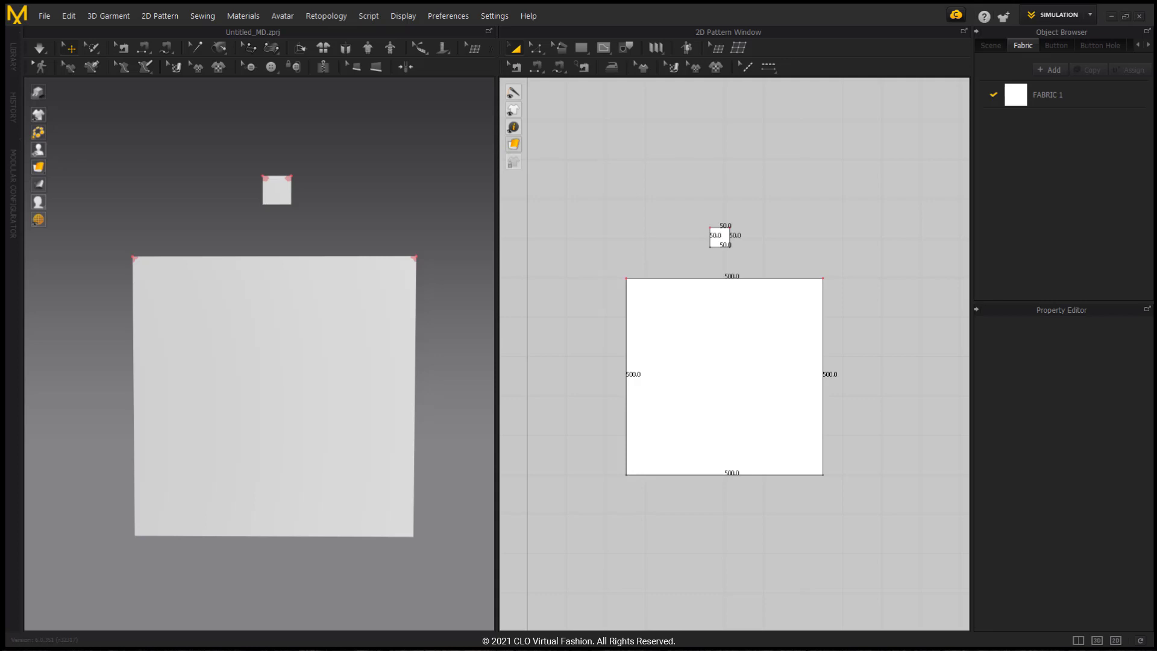
Start the simulation and tug on the small 50 mm square pattern to see how its cloth reacts
left_click(273, 193)
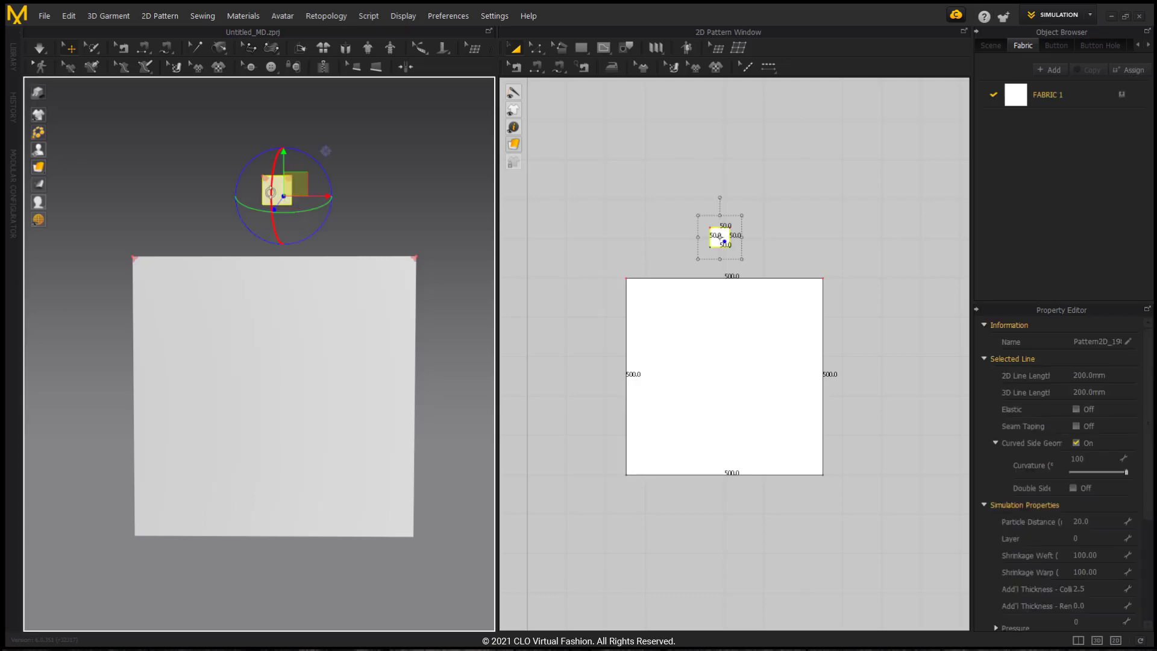
scroll(229, 222, "down", 1)
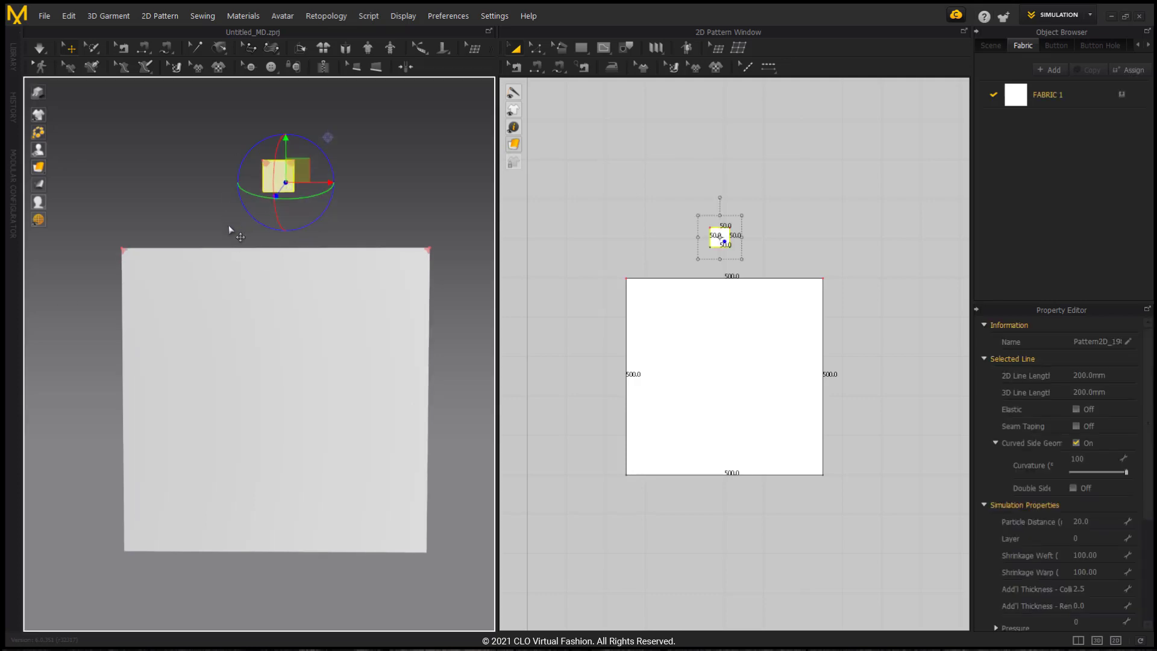
middle_click_drag(235, 217, 253, 307)
key("space")
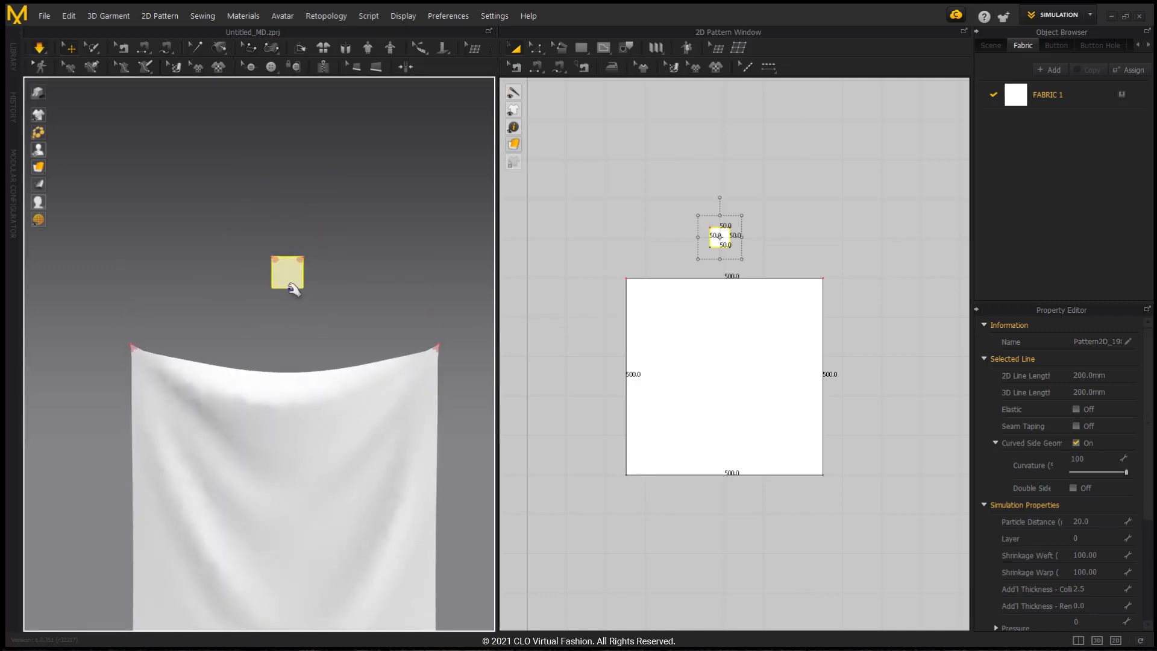
scroll(293, 302, "up", 2)
middle_click_drag(294, 302, 280, 404)
scroll(280, 398, "up", 1)
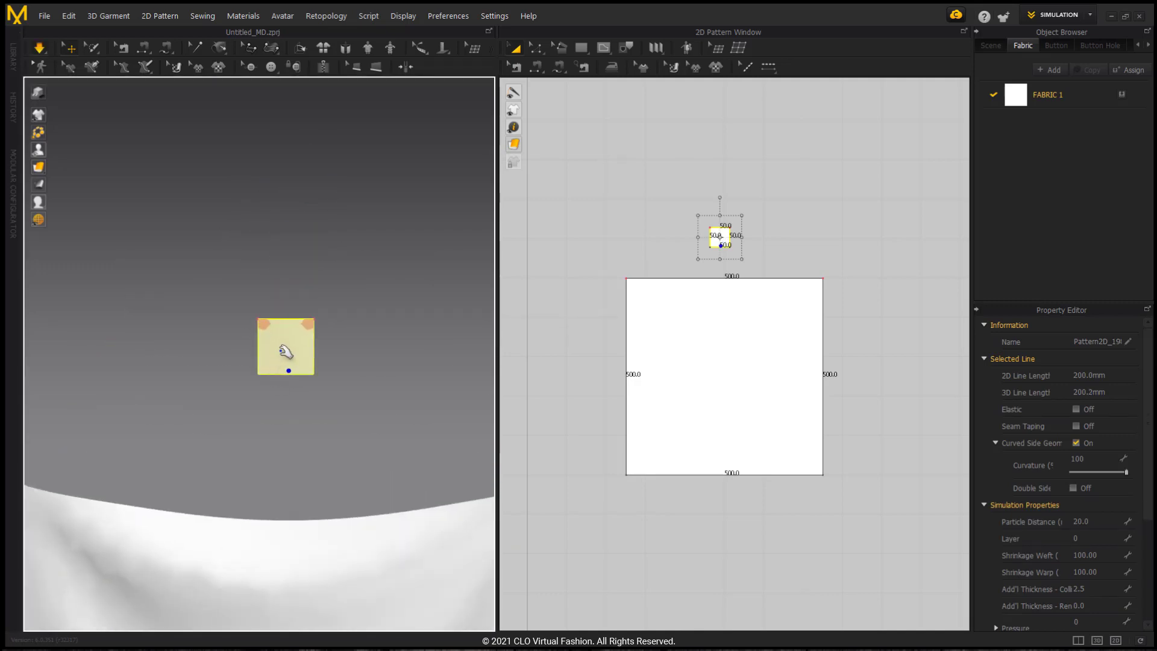
mouse_move(284, 356)
left_mouse_down()
mouse_move(292, 331)
mouse_move(296, 356)
left_mouse_up()
Pull on the cloth of the large 500 mm square during simulation to compare how it drapes
scroll(304, 402, "down", 3)
middle_click_drag(304, 401, 312, 275)
middle_click_drag(316, 348, 296, 328)
scroll(296, 328, "up", 2)
left_click_drag(273, 352, 271, 240)
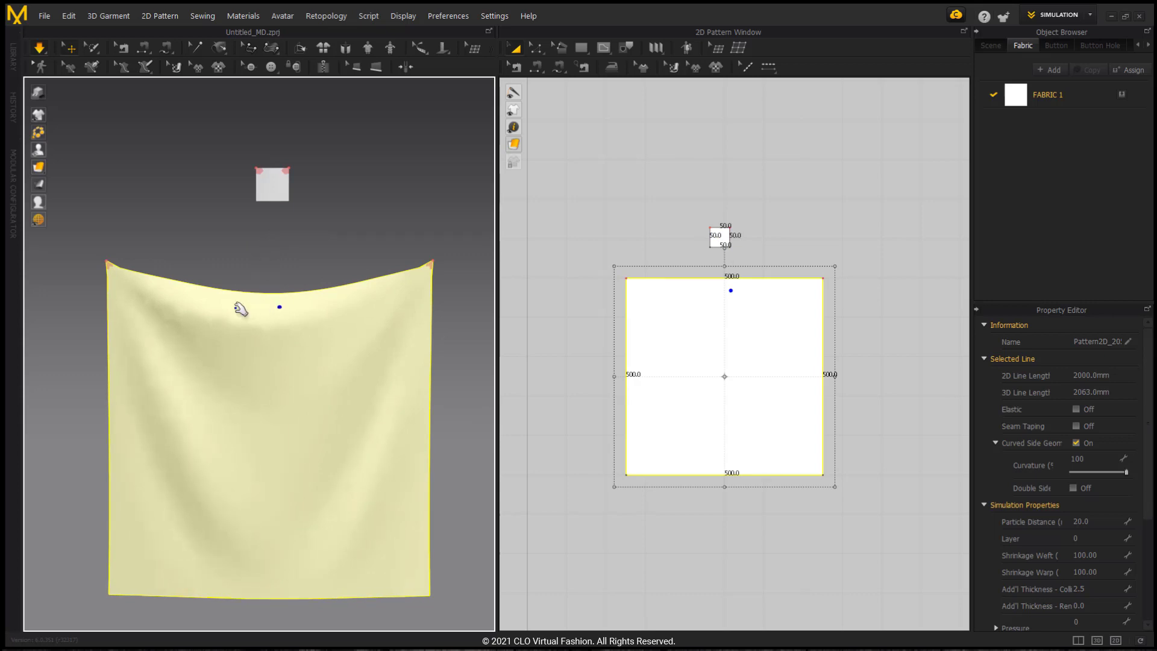
left_click_drag(235, 306, 236, 256)
left_click_drag(316, 311, 318, 289)
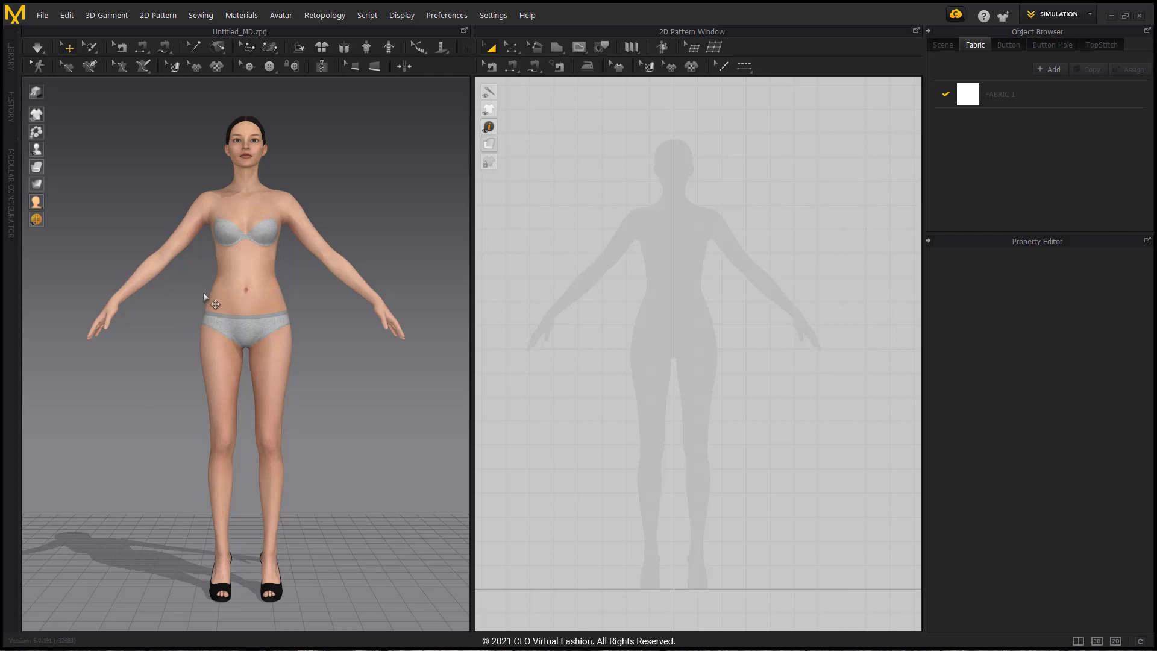
Measure the avatar's height to the top of the head with Height Measure (Avatar)
left_click(280, 15)
mouse_move(296, 72)
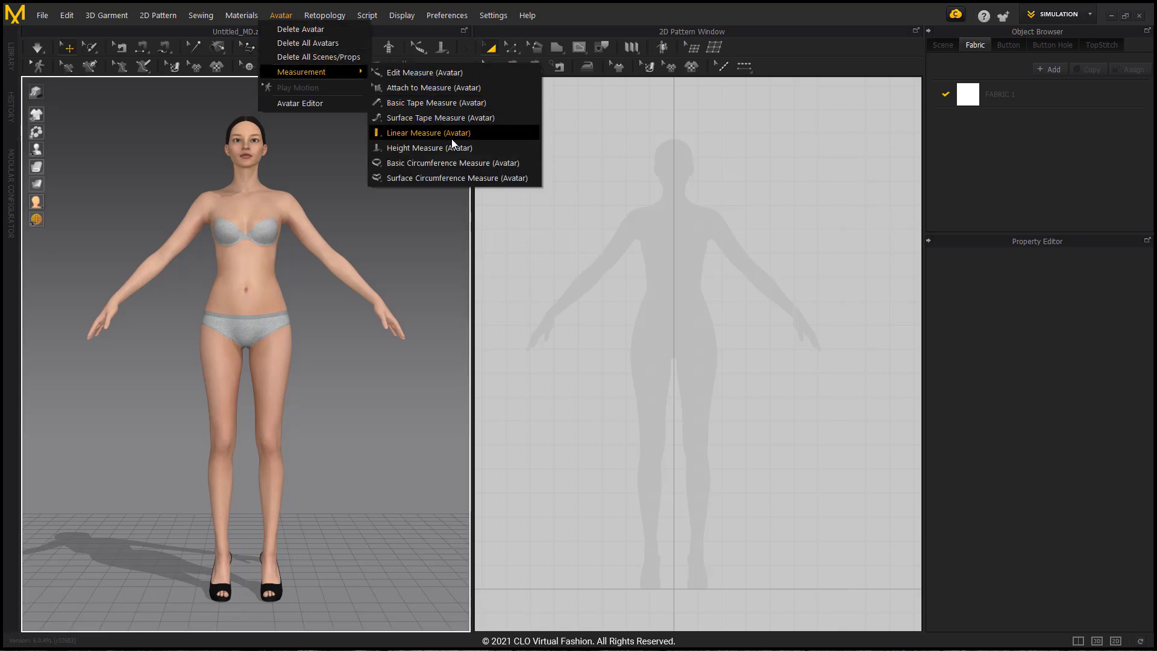
left_click(473, 152)
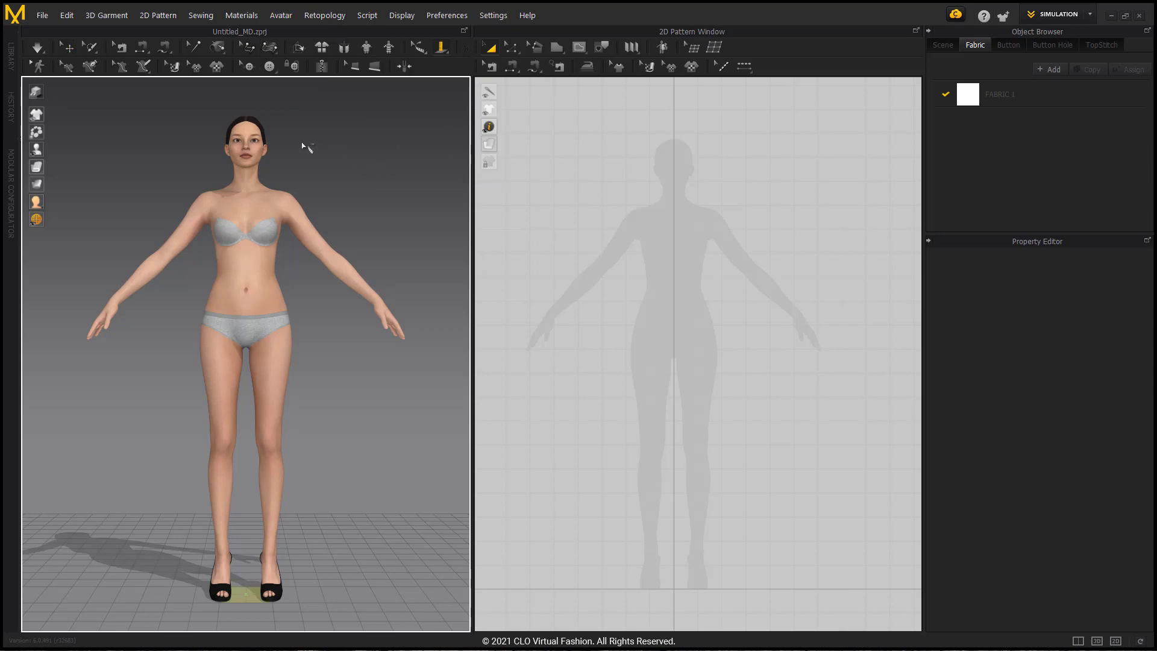
left_click(249, 119)
left_click(249, 119)
right_click_drag(289, 320, 284, 331)
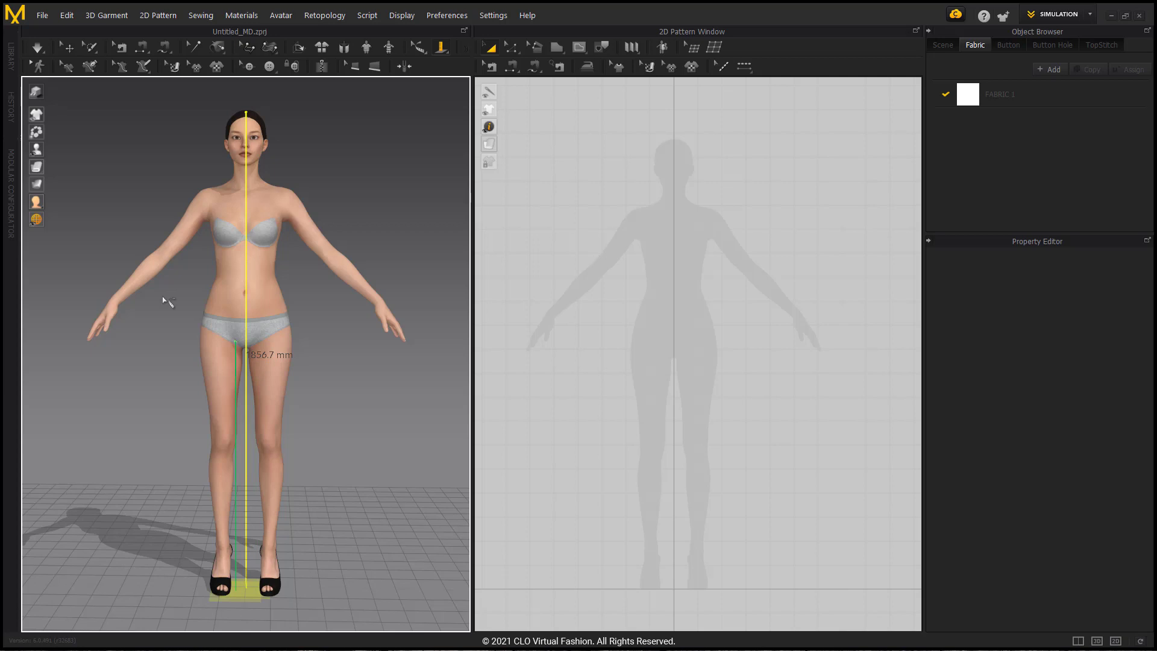
Select the avatar's head mesh and open its local Y scale value for editing
left_click(68, 47)
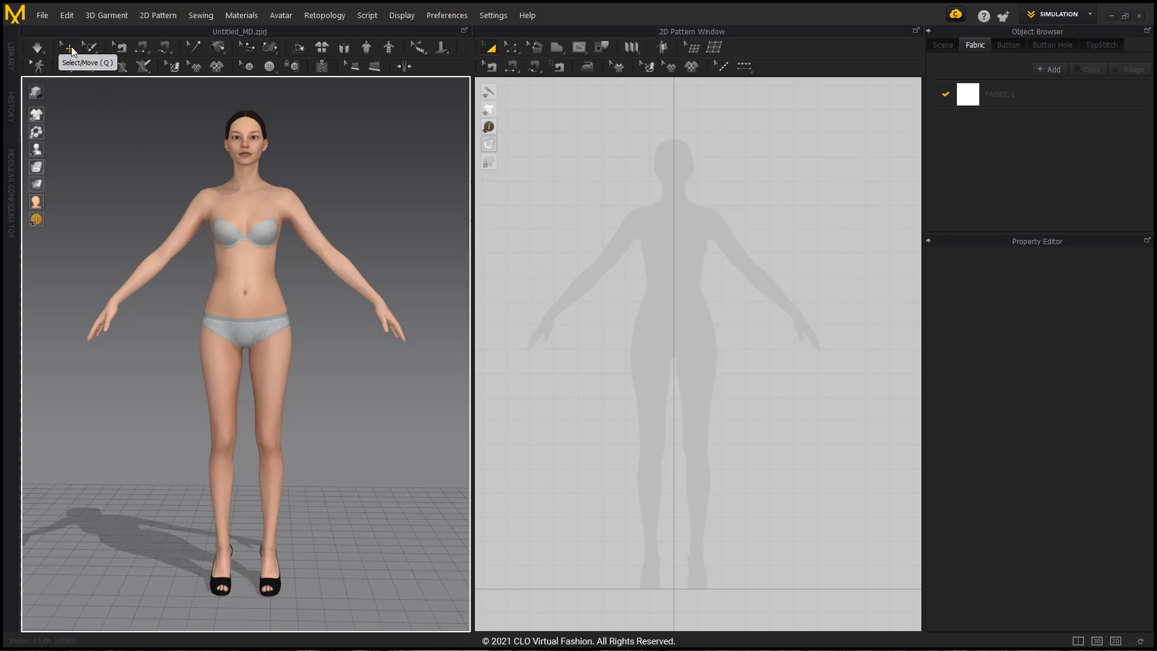
left_click(256, 156)
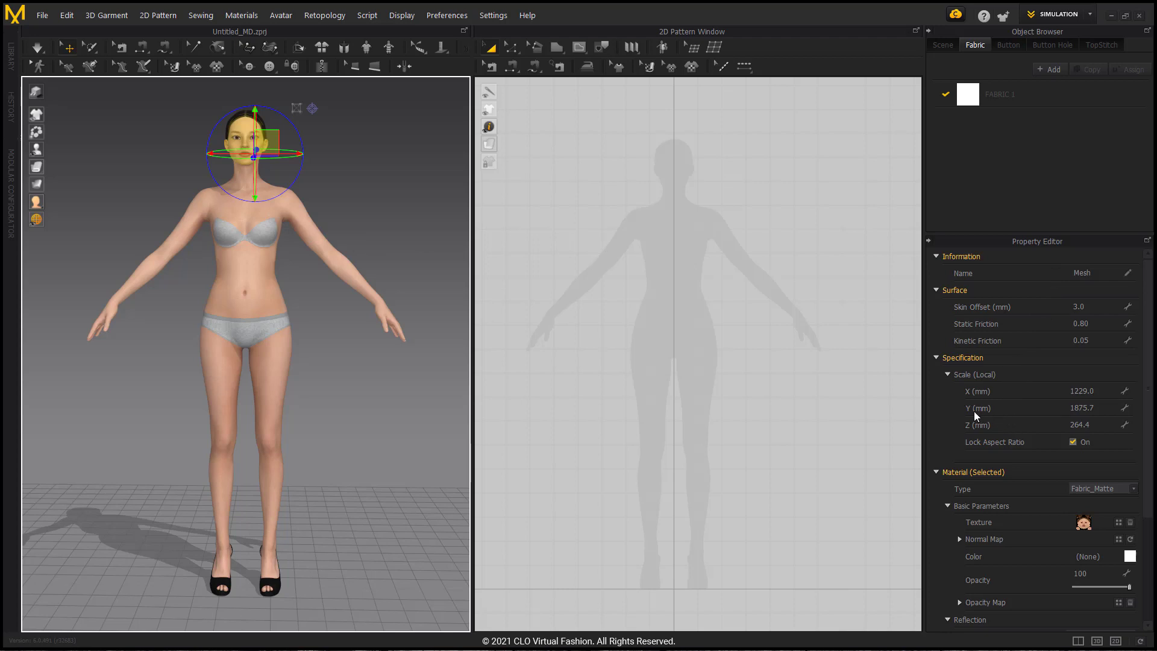
double_click(1074, 410)
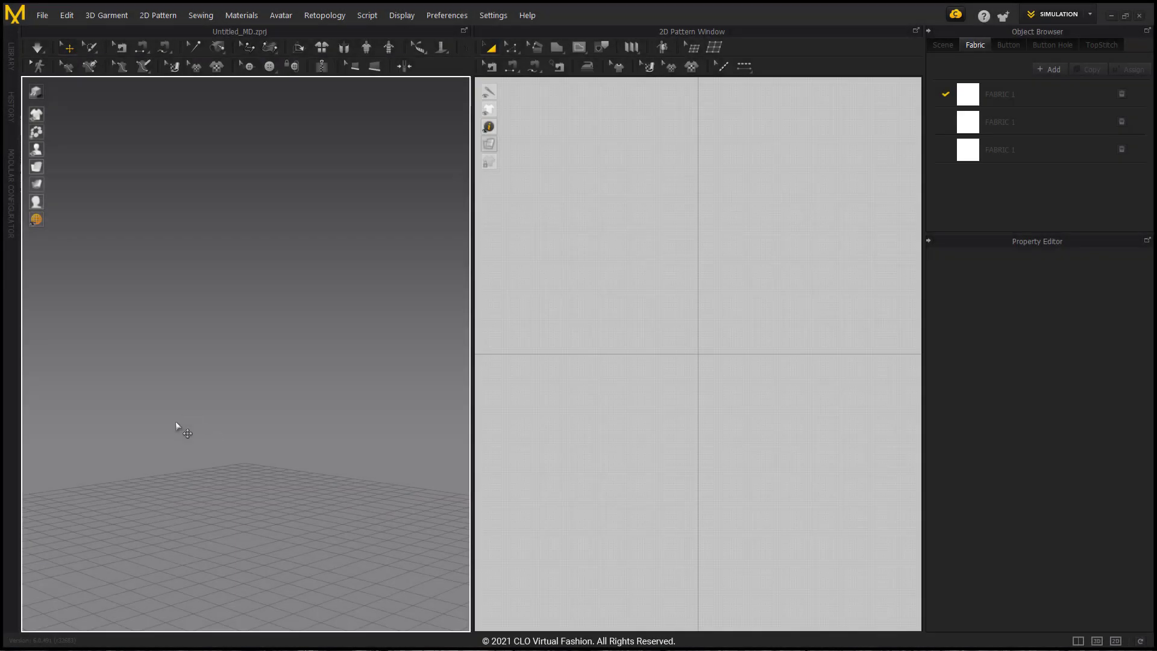
Import an OBJ file as an avatar with load type Open and the scale unit set to ft
left_click(45, 21)
mouse_move(117, 112)
left_click(164, 115)
left_click(343, 181)
left_click(555, 559)
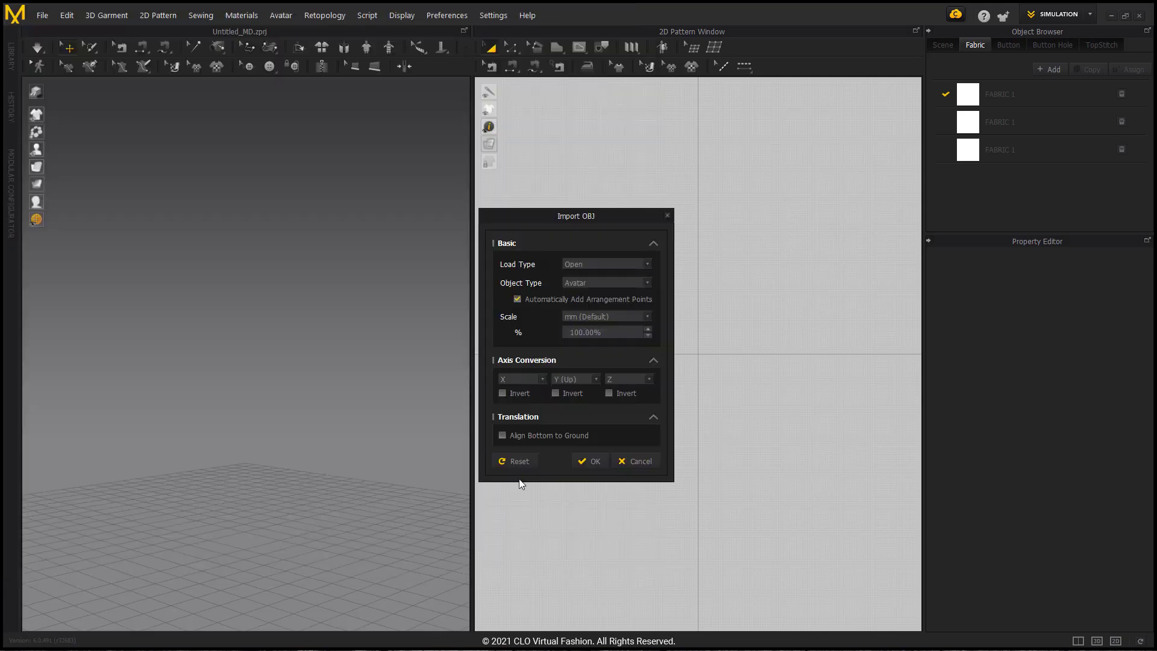
left_click(614, 263)
left_click(614, 265)
left_click(616, 318)
left_click(610, 351)
left_click(601, 461)
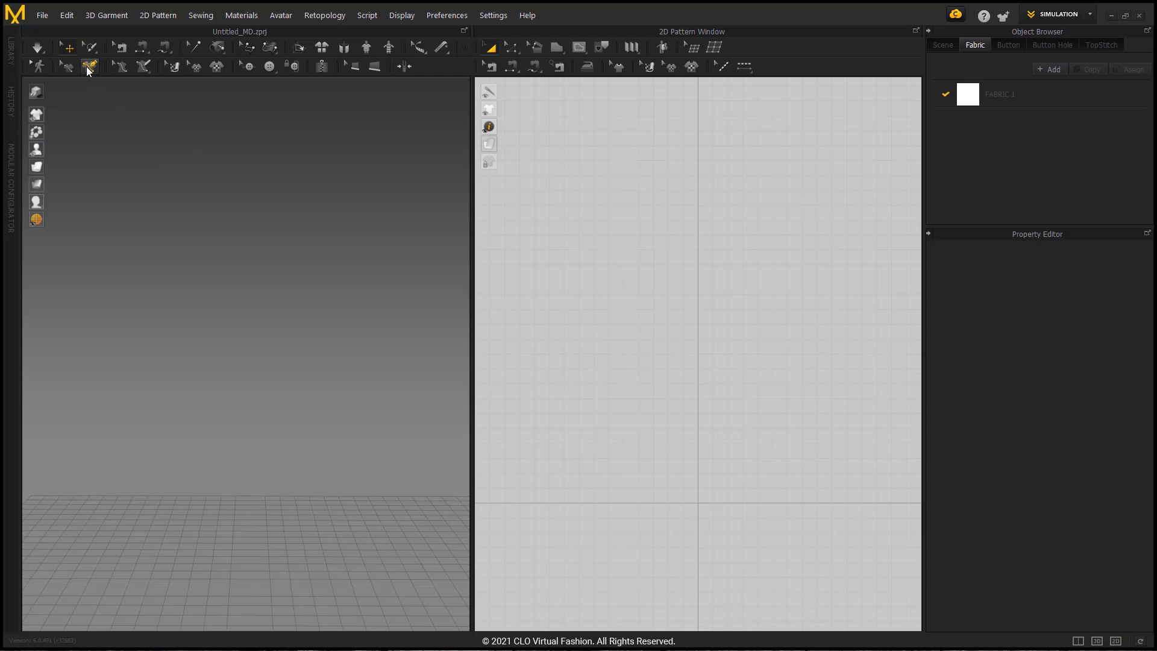
Import too large.obj as an avatar with the scale unit set to in
left_click(42, 19)
mouse_move(65, 118)
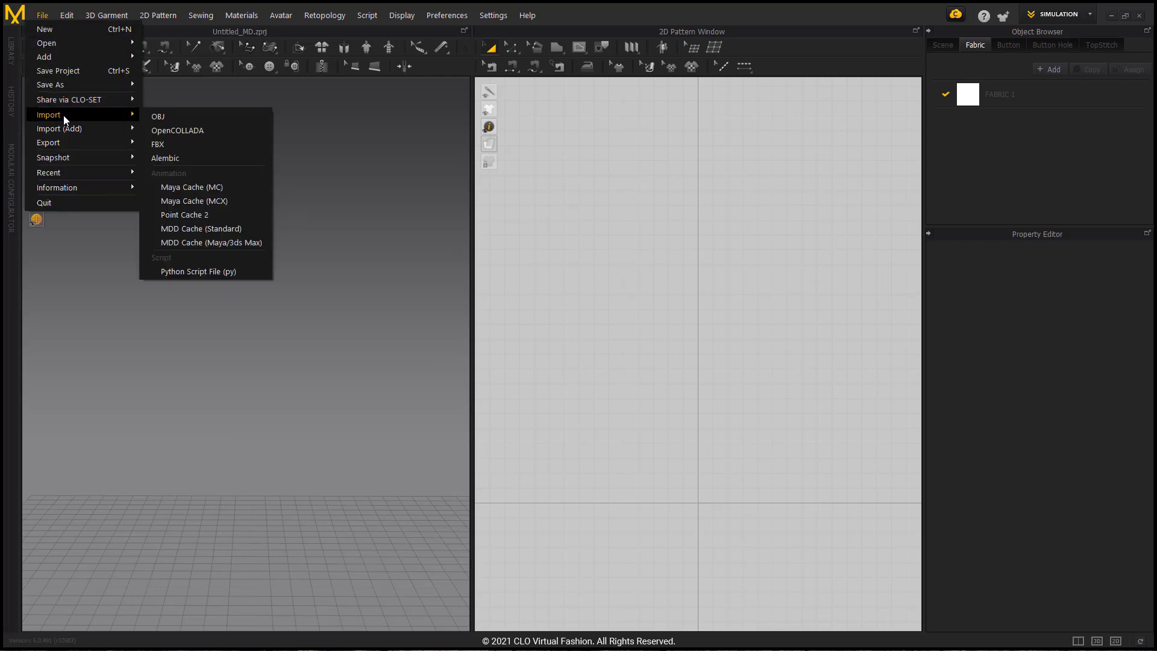
left_click(163, 118)
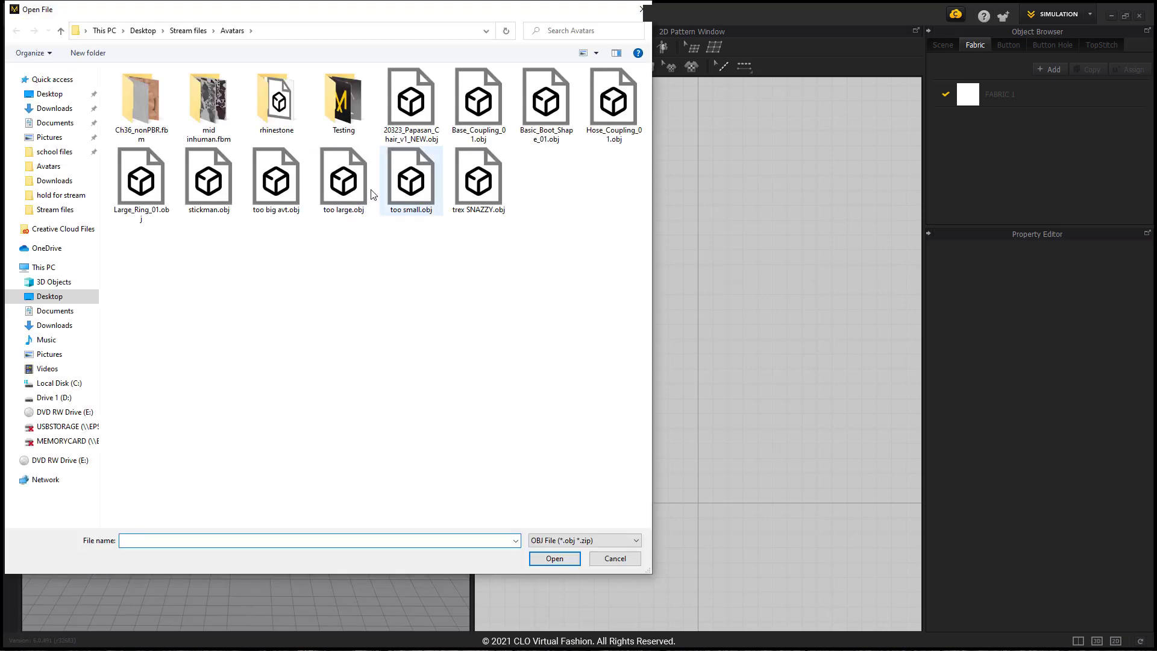
left_click(374, 194)
left_click(550, 554)
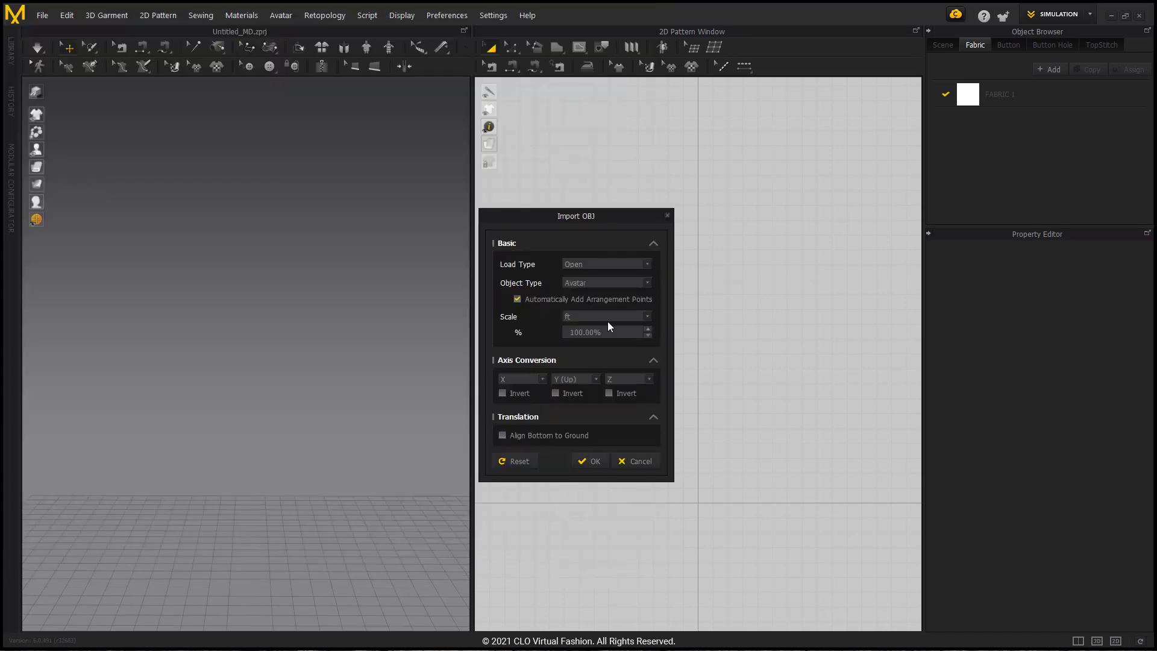
left_click(612, 321)
left_click(605, 339)
left_click(599, 465)
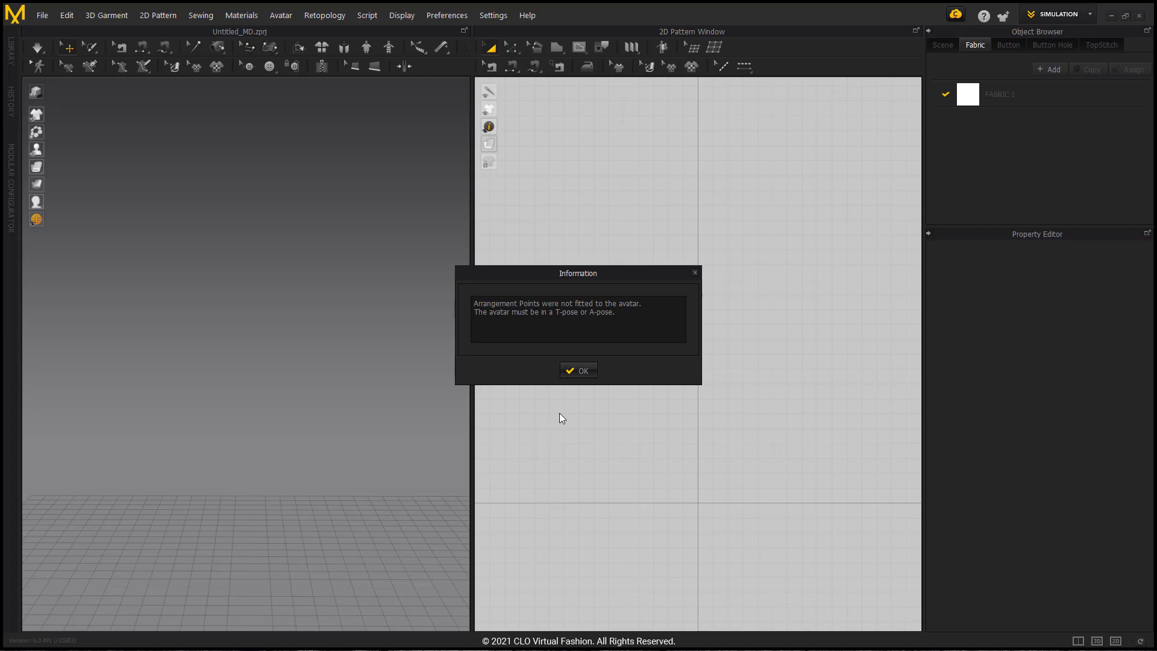
left_click(579, 369)
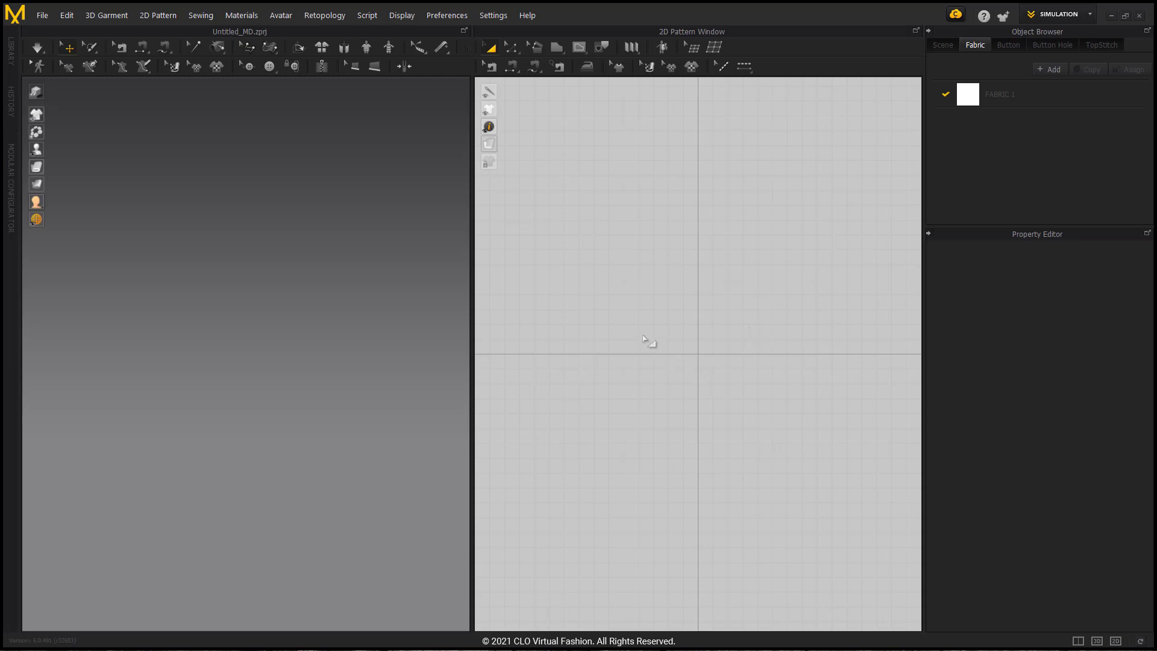
Examine the imported avatar's size in the 2D and 3D views, comparing its feet with the ground grid
right_click_drag(651, 339, 643, 485)
scroll(651, 476, "down", 5)
scroll(689, 432, "down", 2)
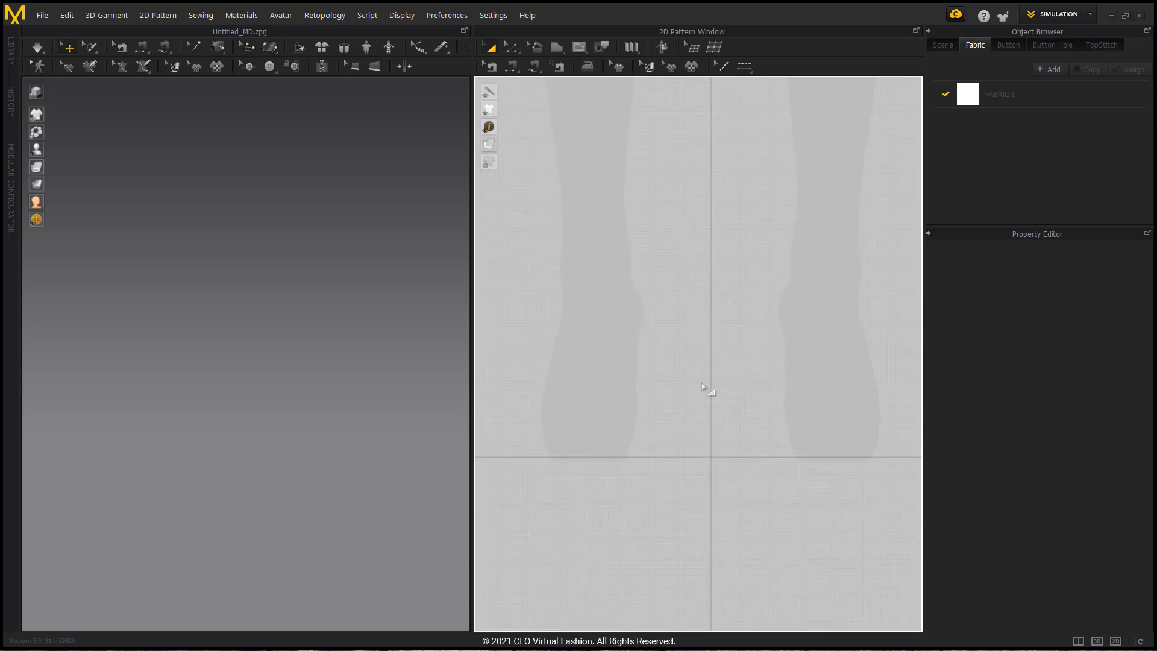
right_click_drag(274, 452, 359, 432)
right_click_drag(278, 401, 277, 425)
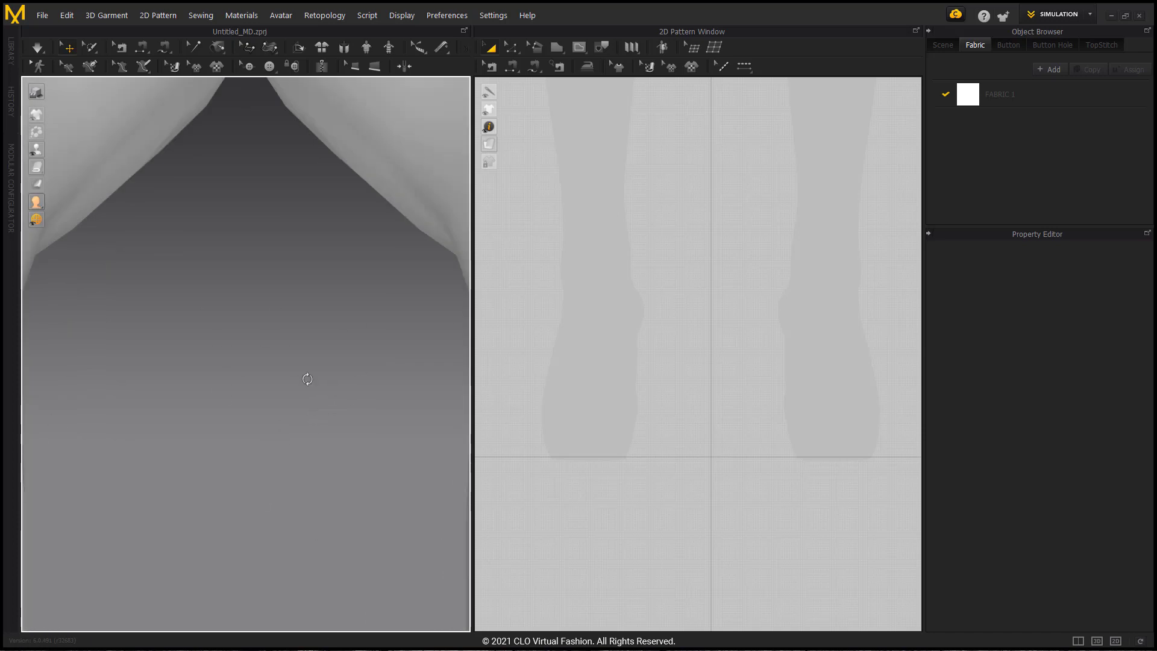
right_click_drag(307, 379, 298, 421)
scroll(299, 444, "down", 6)
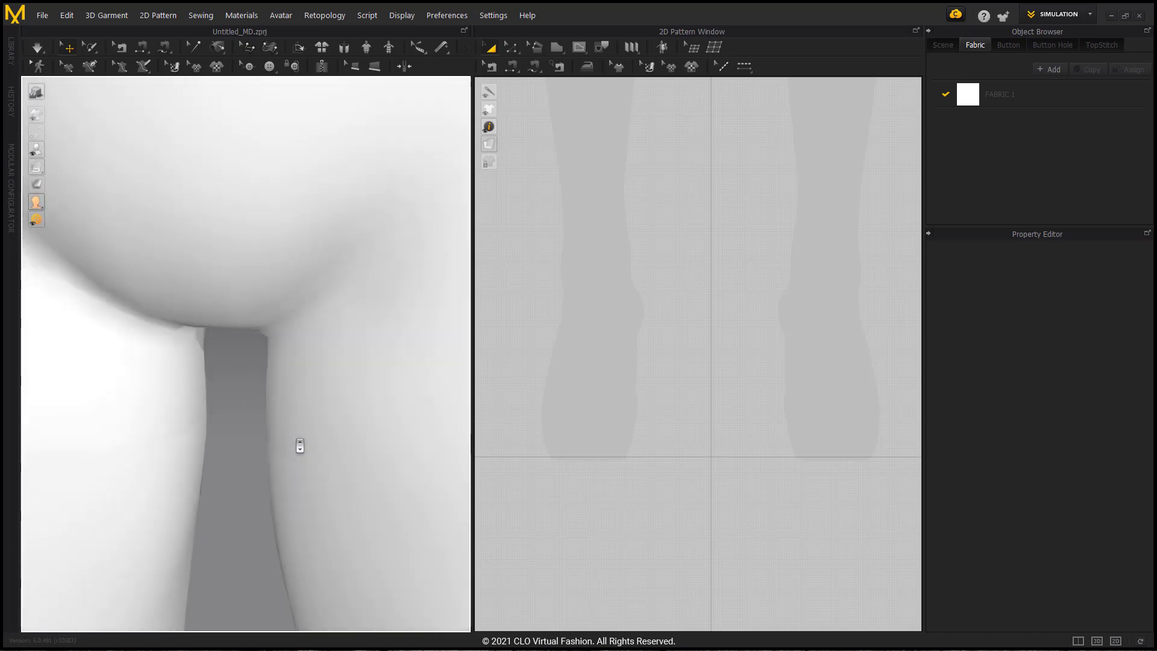
scroll(300, 446, "down", 10)
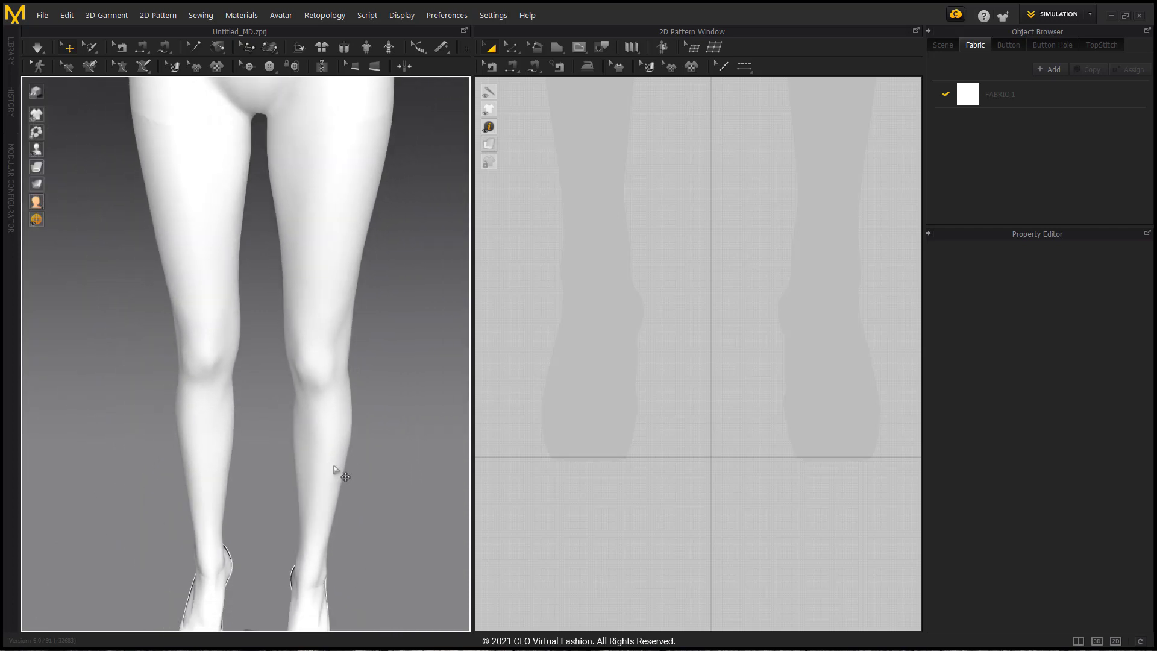
scroll(338, 472, "down", 2)
middle_click_drag(339, 473, 398, 310)
scroll(349, 452, "up", 7)
middle_click_drag(349, 451, 331, 401)
scroll(313, 417, "up", 3)
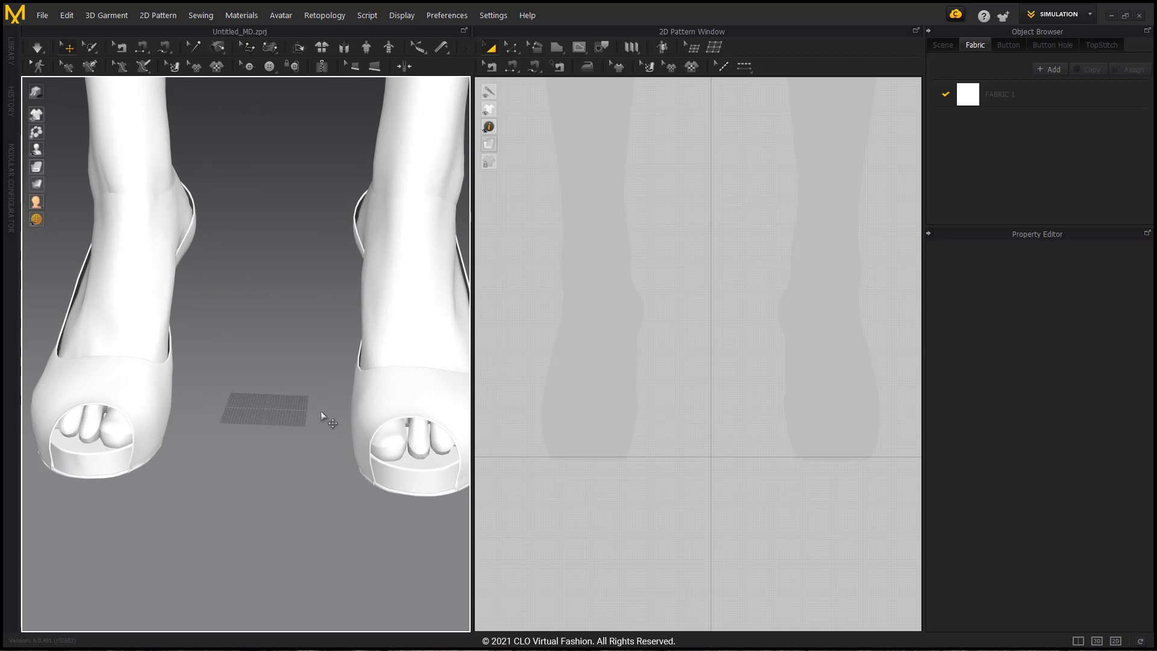
scroll(713, 360, "up", 6)
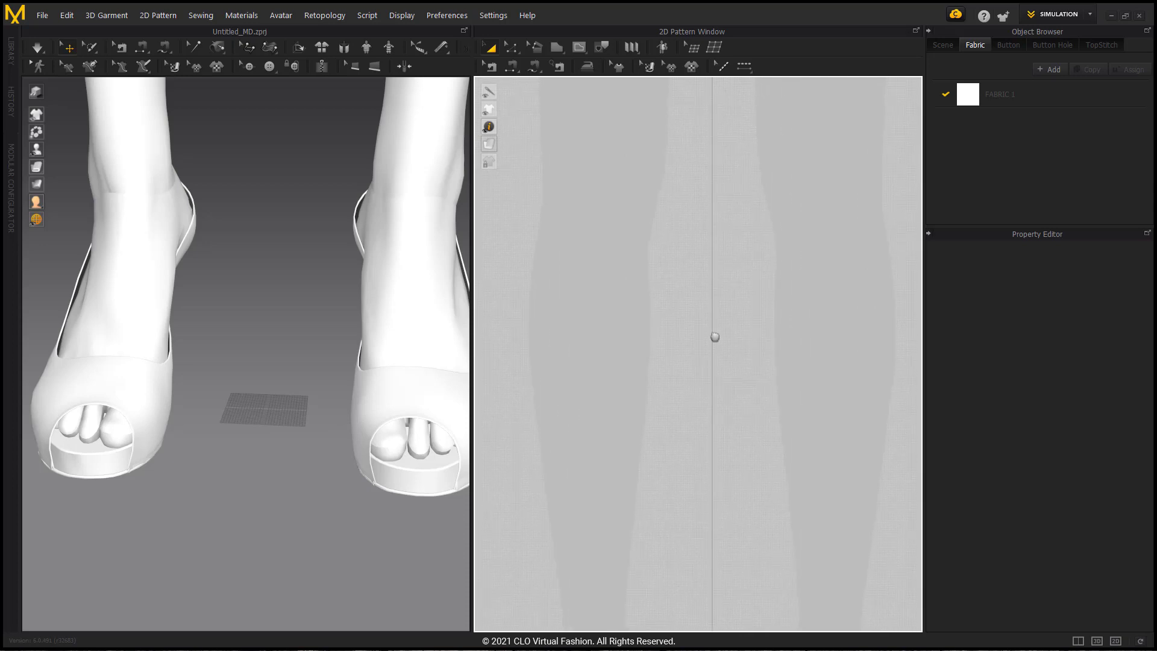
Examine the avatar's silhouette in the 2D pattern window from the feet up to the head and back
mouse_move(687, 325)
middle_mouse_down()
mouse_move(696, 533)
mouse_move(702, 452)
mouse_move(697, 545)
middle_mouse_up()
middle_click_drag(694, 328, 709, 530)
middle_click_drag(703, 328, 692, 501)
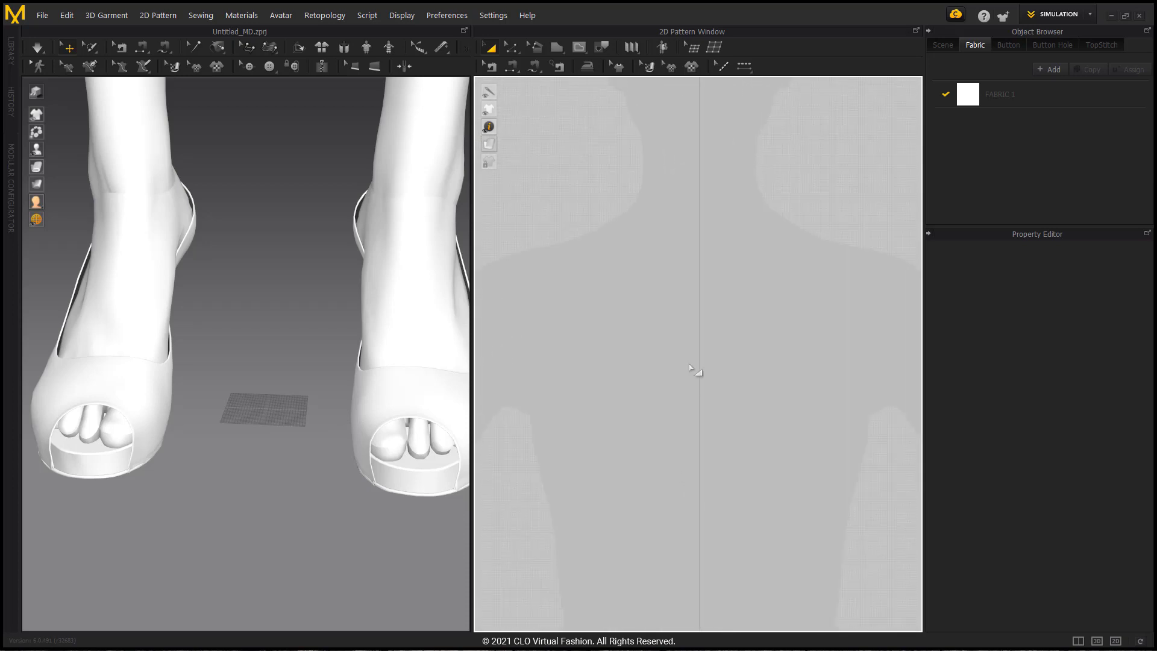
middle_click_drag(698, 325, 691, 555)
middle_click_drag(685, 478, 689, 541)
middle_click_drag(703, 497, 747, 278)
mouse_move(753, 448)
middle_mouse_down()
mouse_move(757, 385)
mouse_move(705, 253)
middle_mouse_up()
middle_click_drag(756, 422, 742, 132)
middle_click_drag(753, 482, 711, 269)
middle_click_drag(746, 428, 728, 204)
mouse_move(734, 476)
middle_mouse_down()
mouse_move(741, 347)
mouse_move(724, 180)
middle_mouse_up()
mouse_move(723, 452)
middle_mouse_down()
mouse_move(760, 264)
mouse_move(806, 138)
middle_mouse_up()
mouse_move(757, 444)
middle_mouse_down()
mouse_move(748, 199)
mouse_move(771, 199)
middle_mouse_up()
middle_click_drag(778, 491, 779, 218)
scroll(778, 217, "down", 1)
middle_click_drag(741, 491, 749, 631)
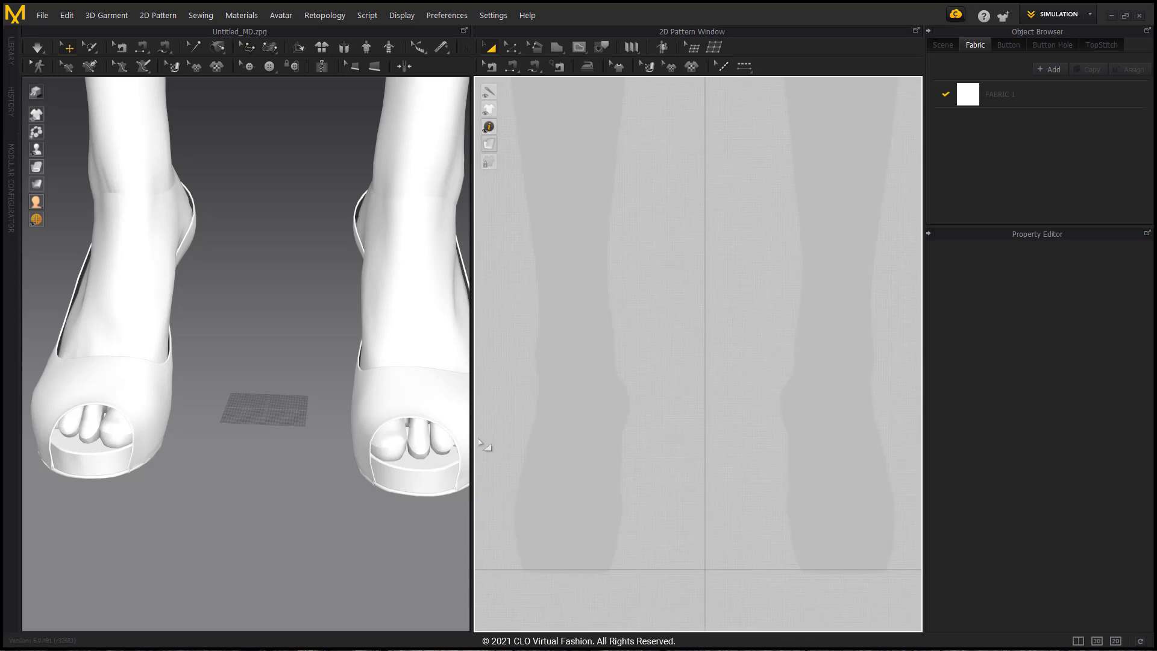
Delete the imported avatar and import too large.obj again with the scale unit set to cm (DAZ Studio)
left_click(405, 292)
key("Delete")
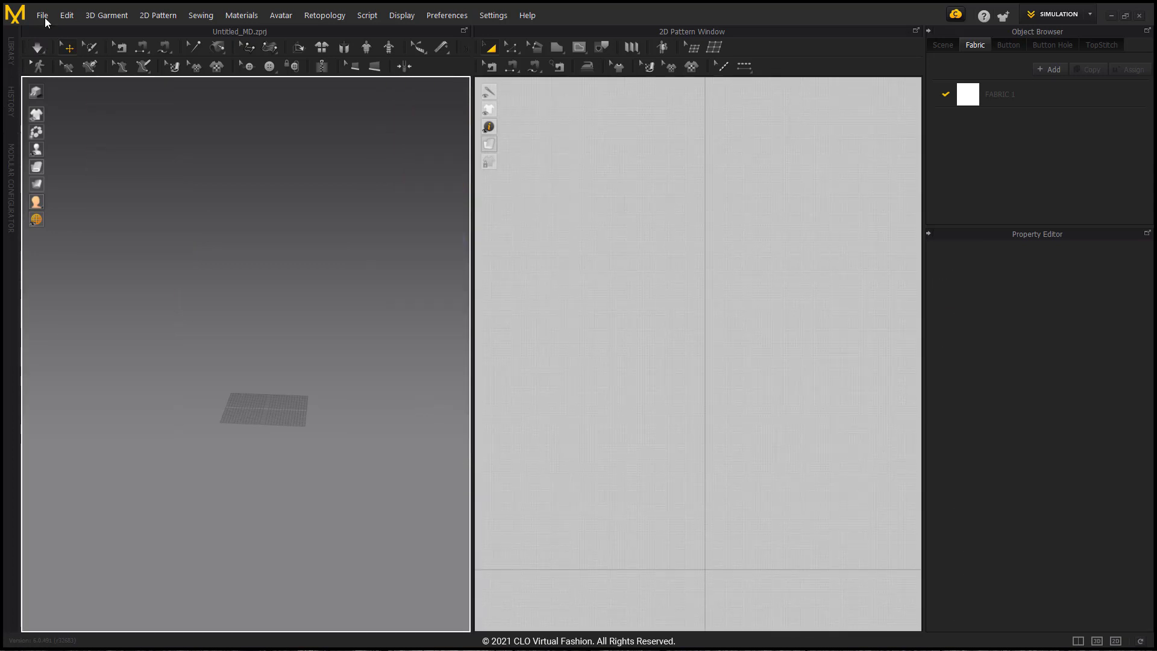
left_click(42, 15)
mouse_move(52, 111)
left_click(154, 116)
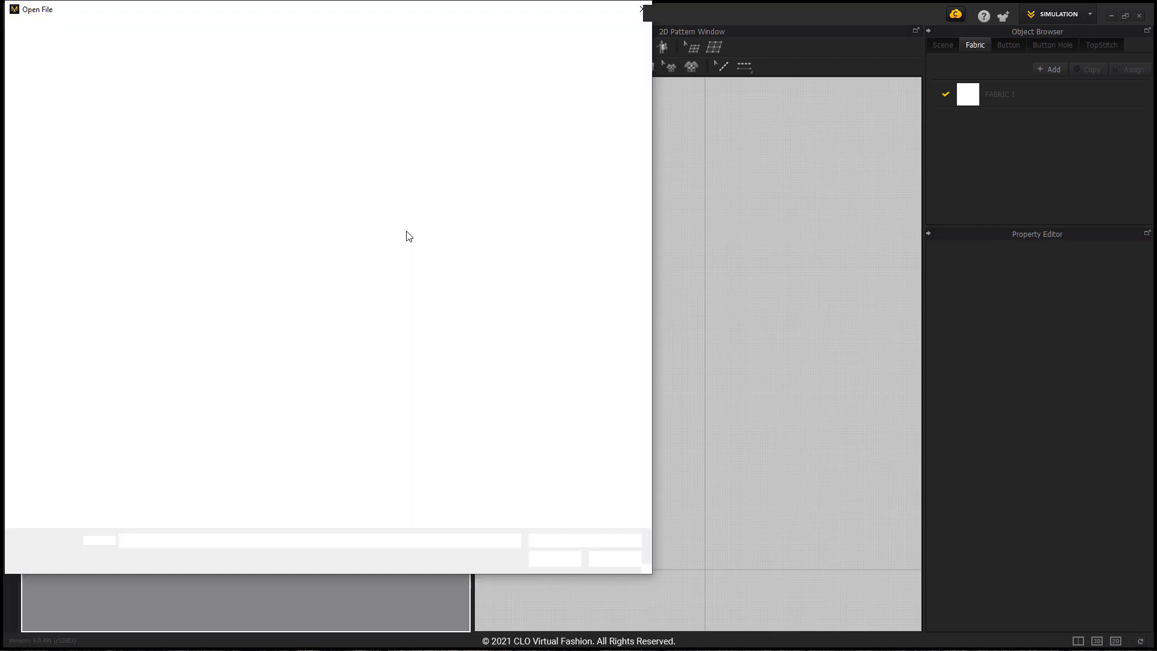
double_click(354, 177)
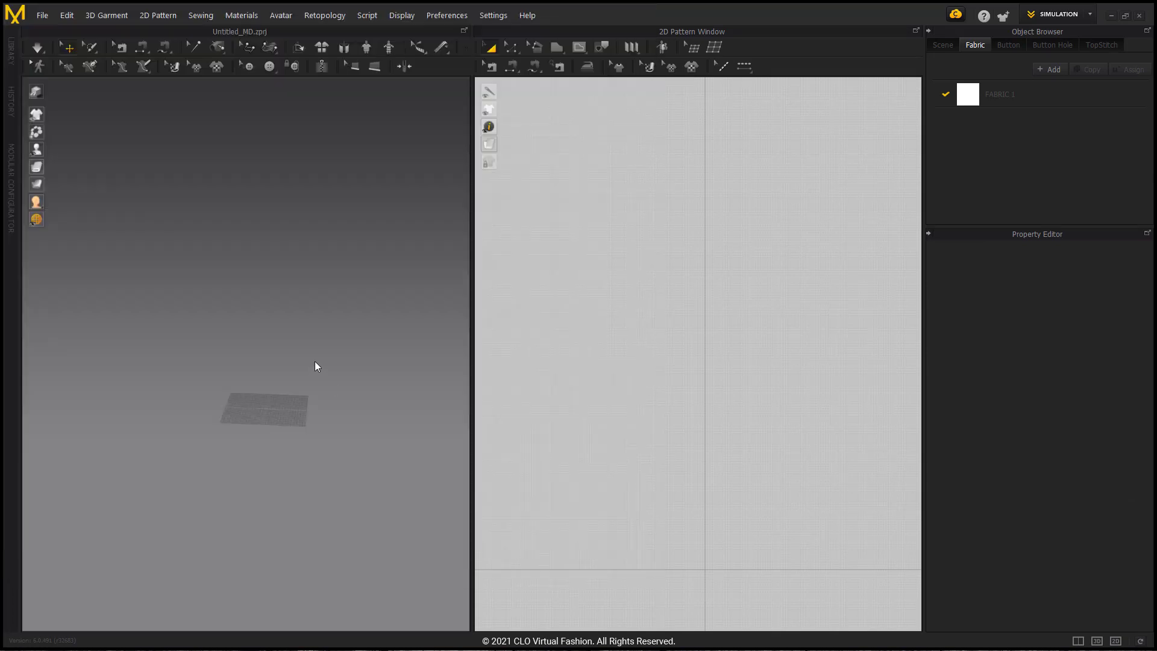
left_click(584, 319)
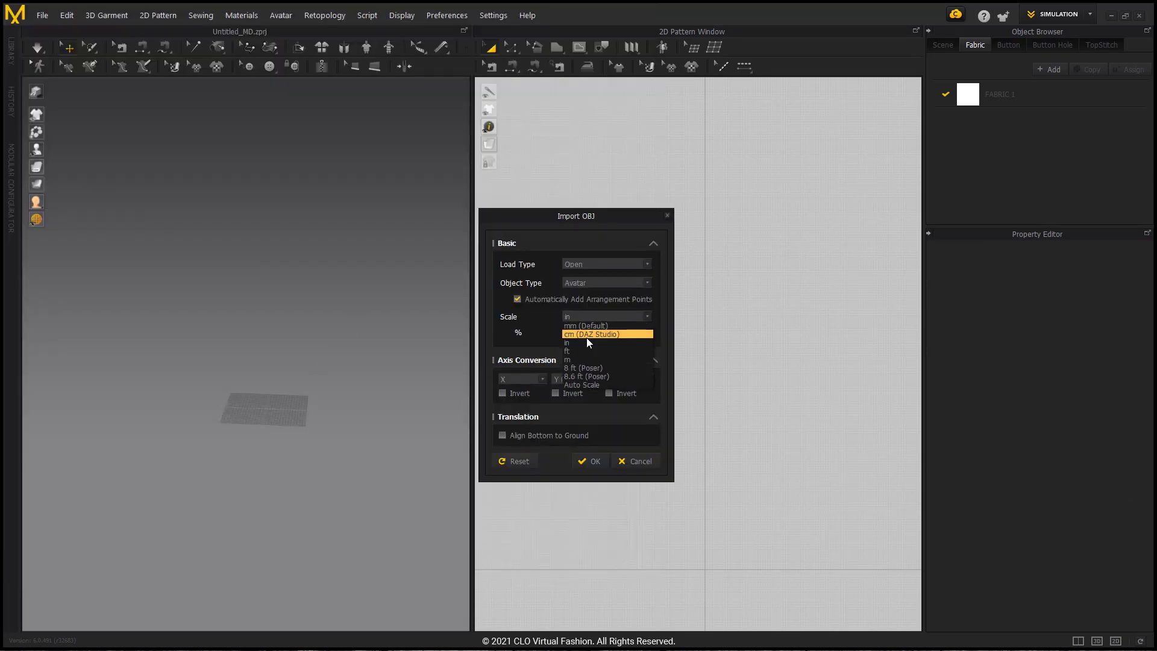
left_click(587, 338)
left_click(591, 464)
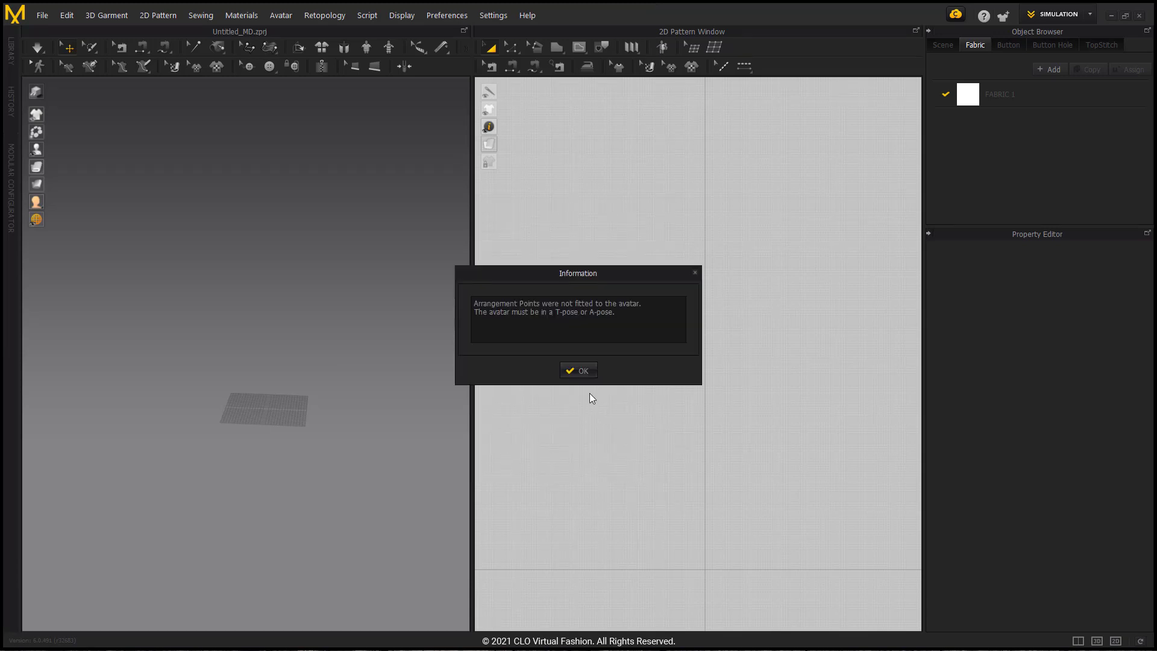
left_click(589, 373)
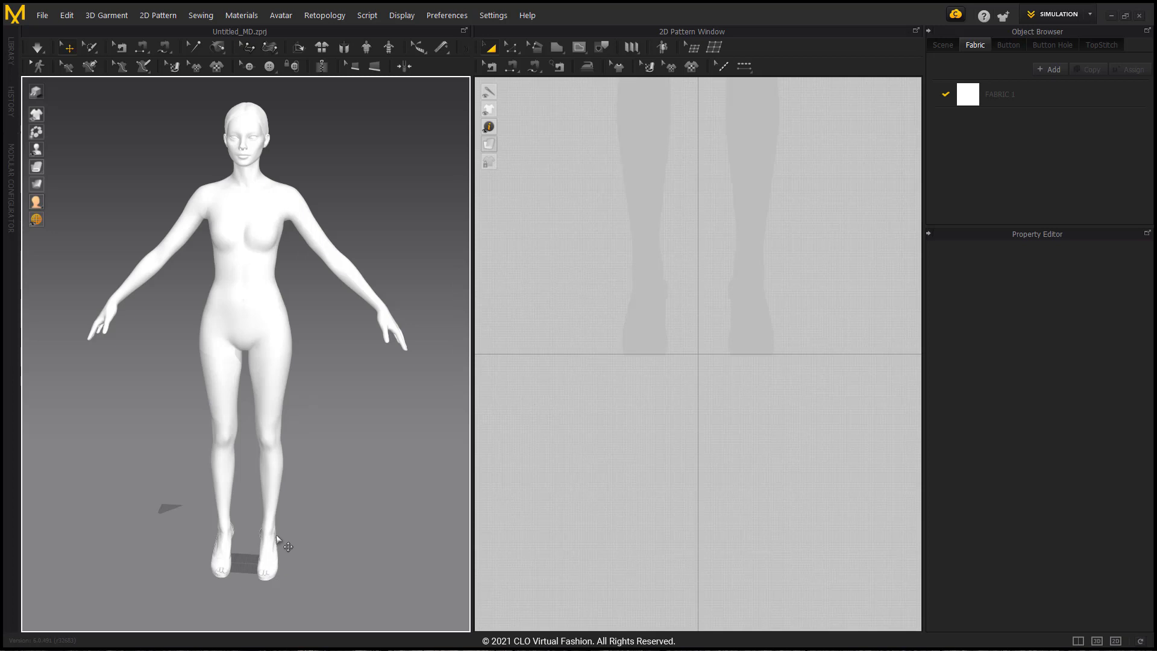
Compare the re-imported avatar's feet and overall size with the ground grid in the 3D view
middle_click_drag(202, 479, 191, 462)
right_click_drag(191, 462, 223, 547)
middle_click_drag(259, 584, 281, 468)
scroll(281, 468, "up", 1)
scroll(261, 403, "up", 6)
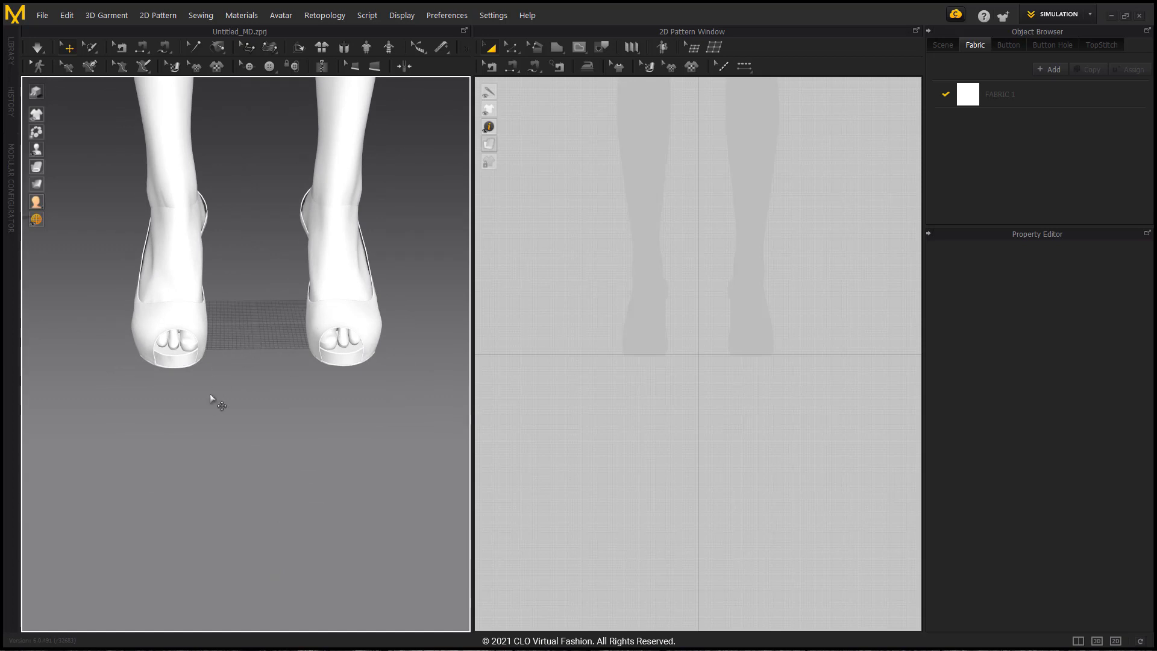
scroll(289, 382, "down", 8)
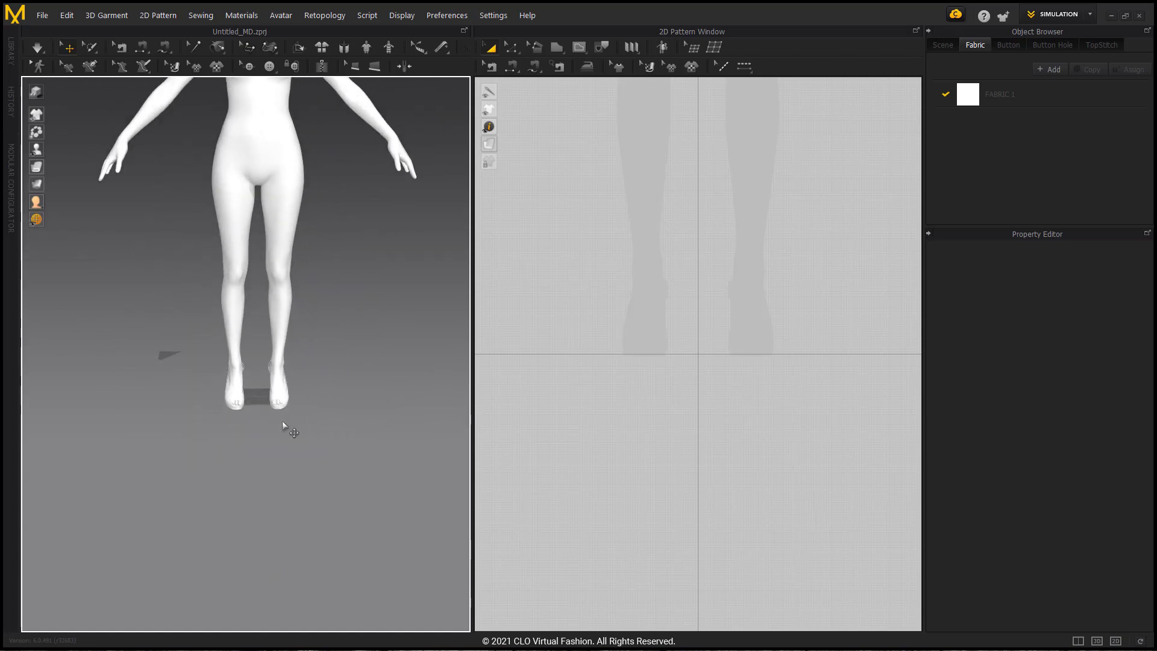
Examine the cm-scale avatar's full body in the 3D view and its silhouette from feet to head in the 2D pattern window
middle_click_drag(285, 465, 289, 558)
right_click_drag(289, 558, 292, 522)
middle_click_drag(292, 522, 276, 541)
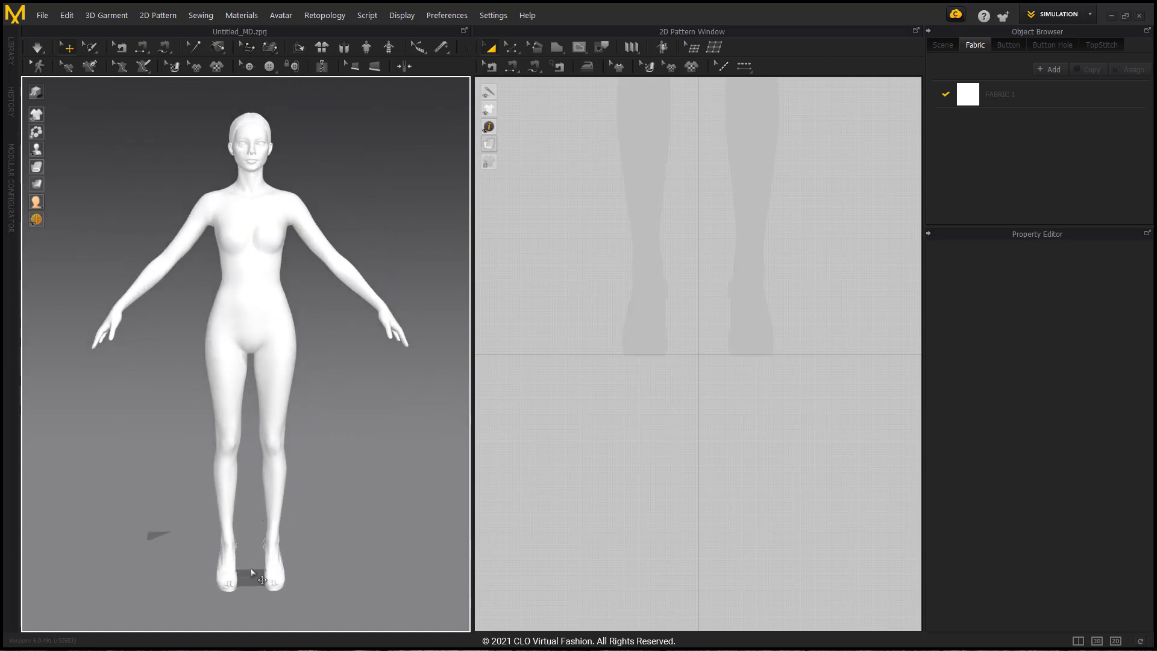
scroll(682, 572, "up", 5)
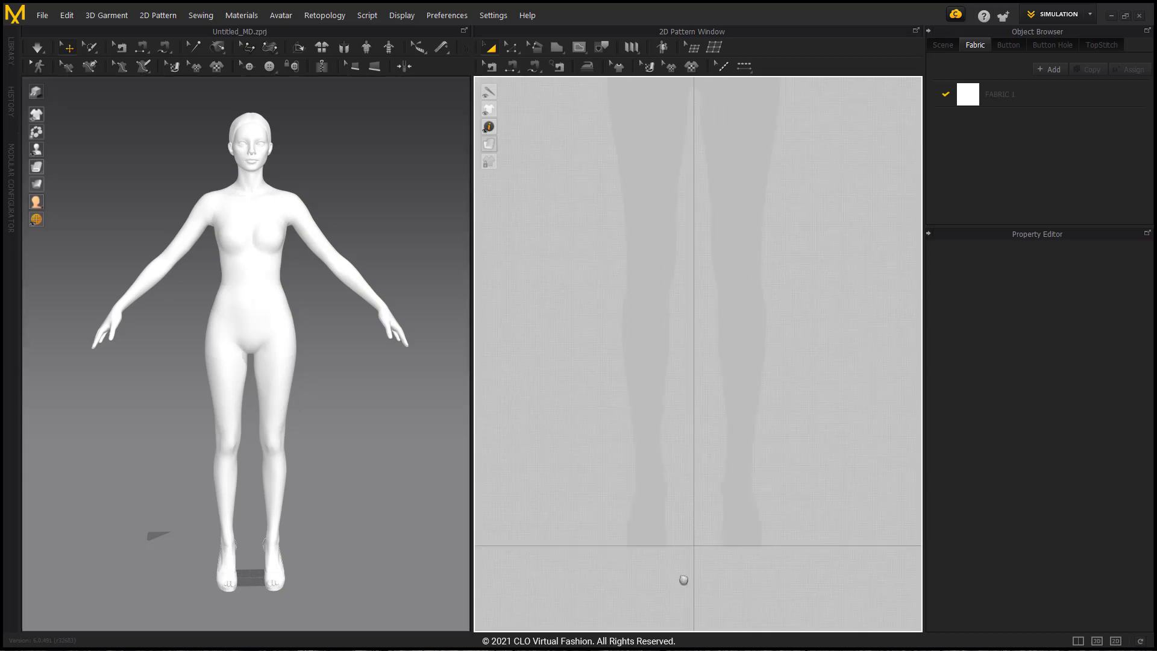
scroll(657, 548, "down", 4)
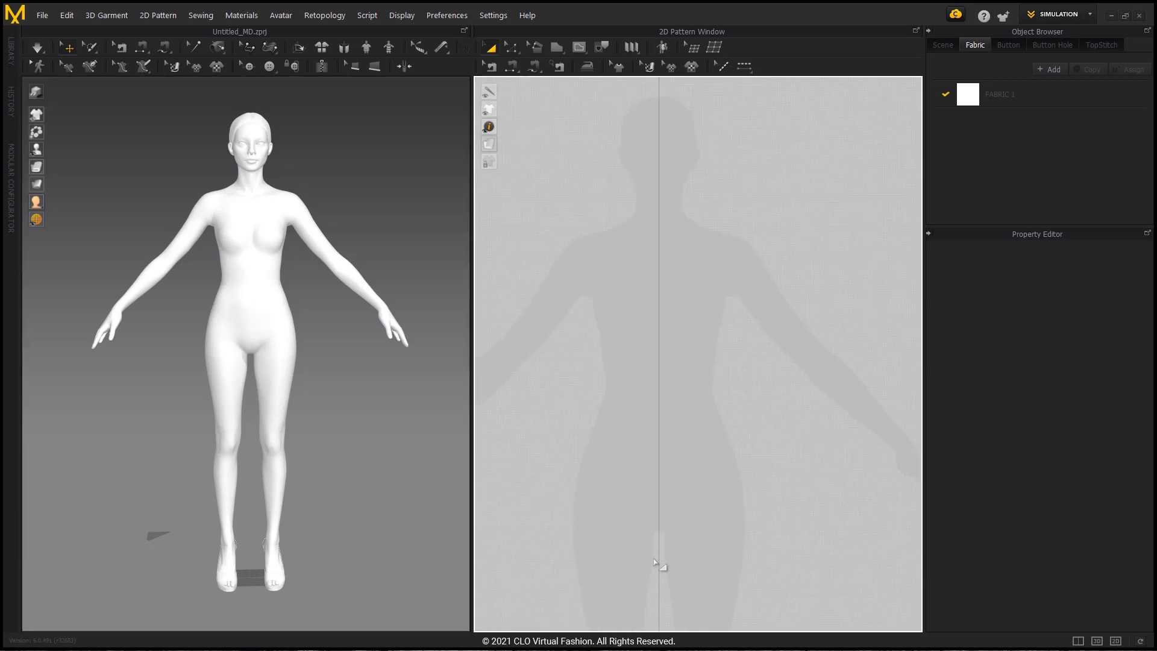
middle_click_drag(688, 519, 691, 541)
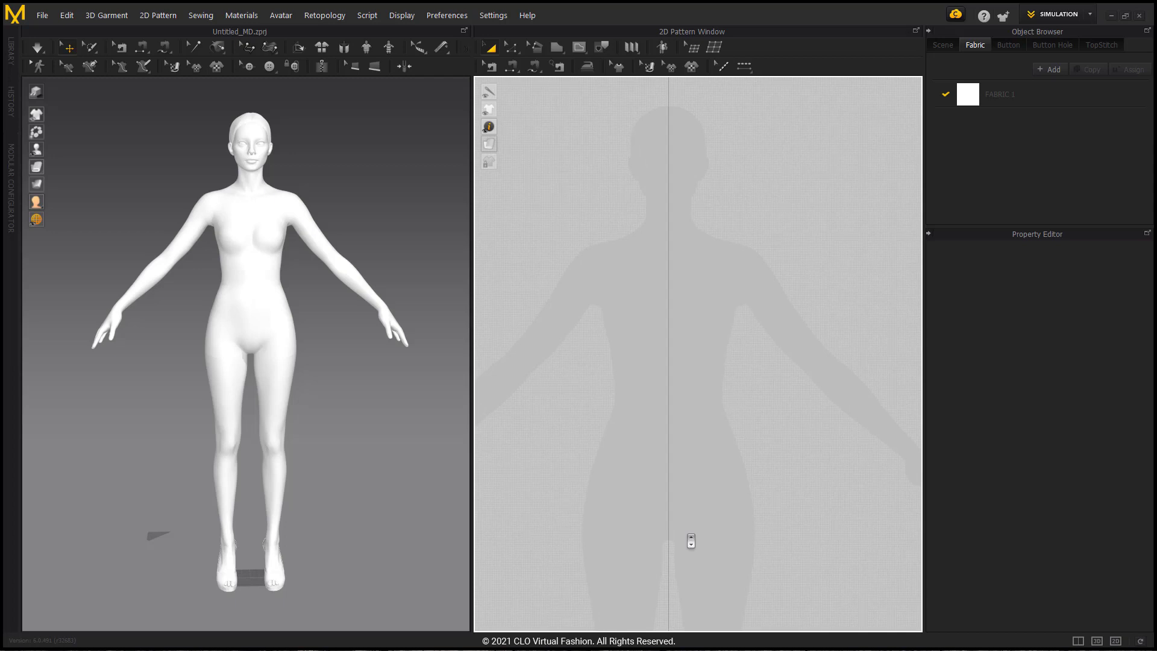
scroll(674, 408, "up", 4)
scroll(710, 521, "down", 3)
middle_click_drag(656, 475, 627, 424)
scroll(637, 464, "up", 3)
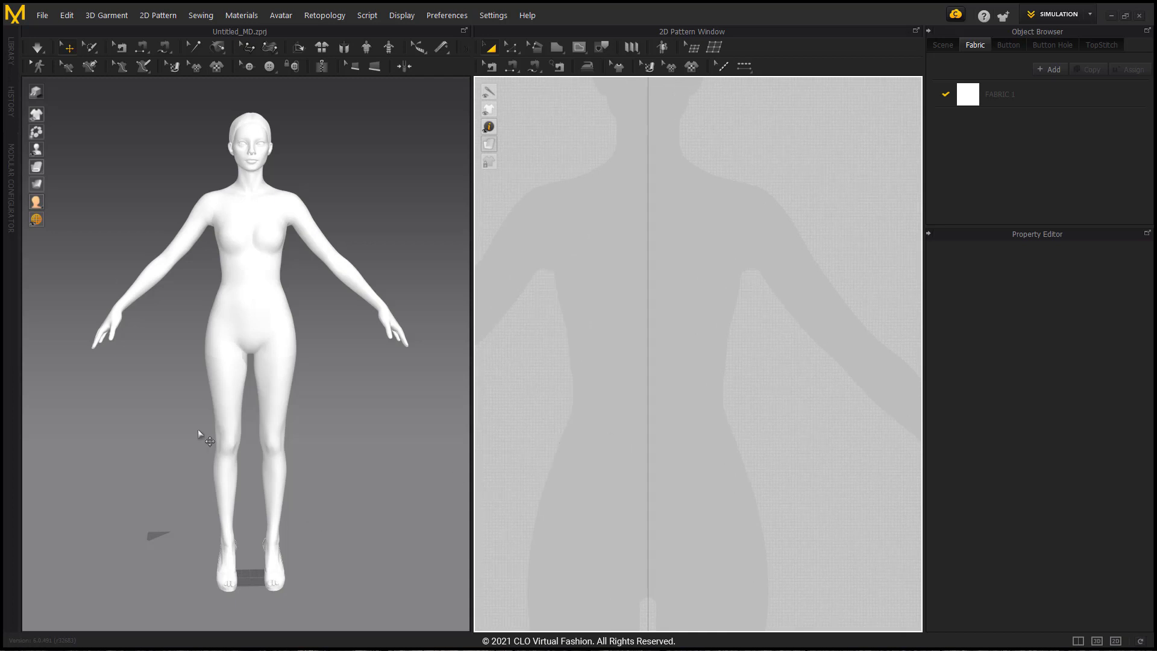
Delete the avatar and import too large.obj again as an avatar with the scale unit set to mm (Default)
left_click(253, 342)
key("Delete")
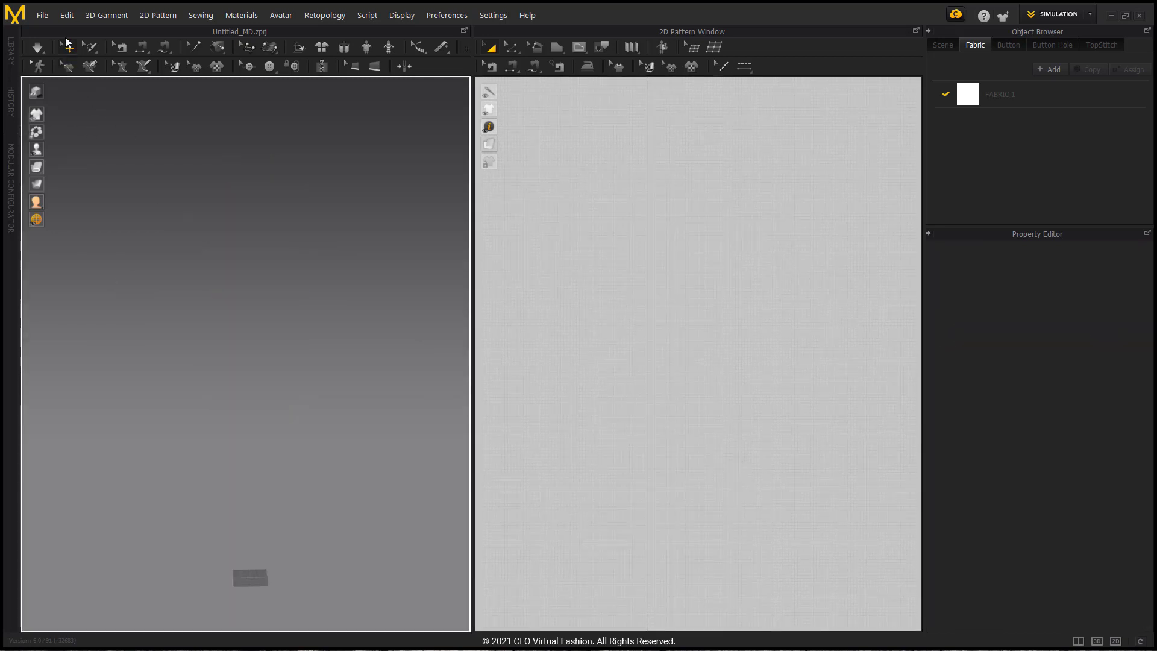
left_click(65, 15)
mouse_move(56, 113)
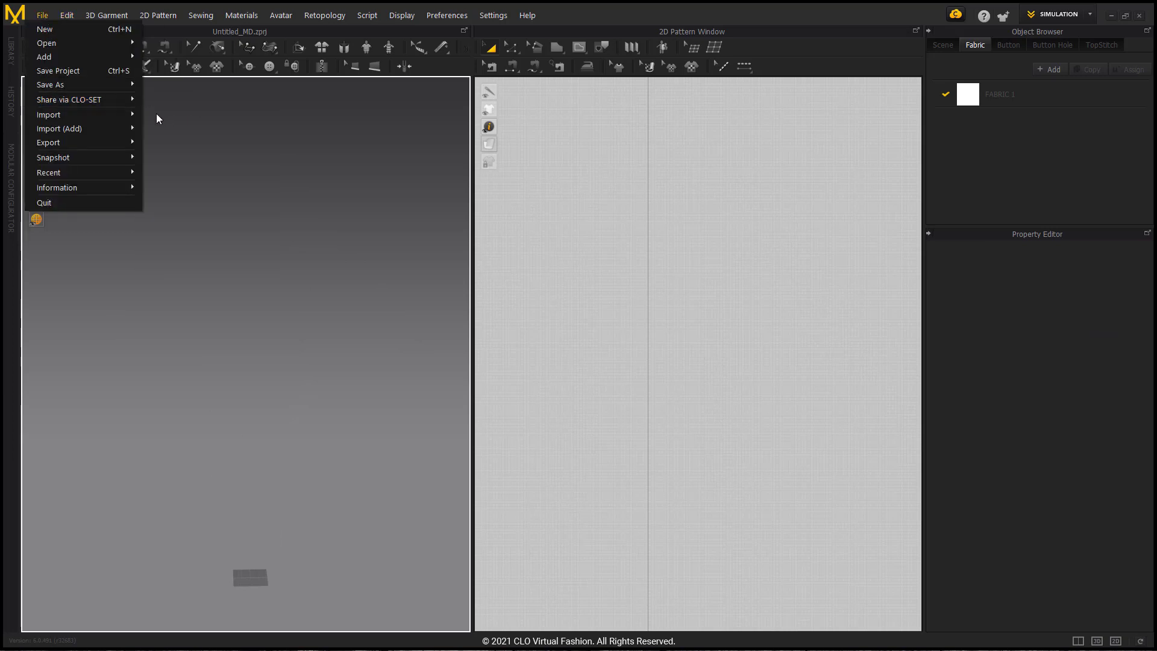
left_click(158, 116)
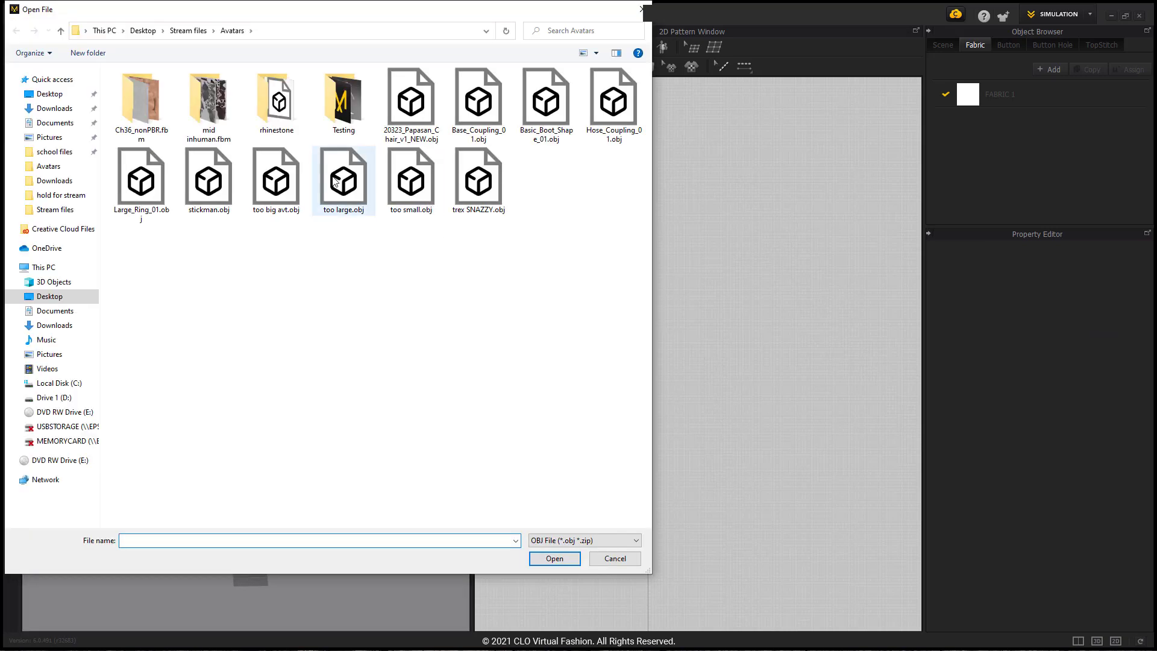
left_click(344, 181)
left_click(553, 559)
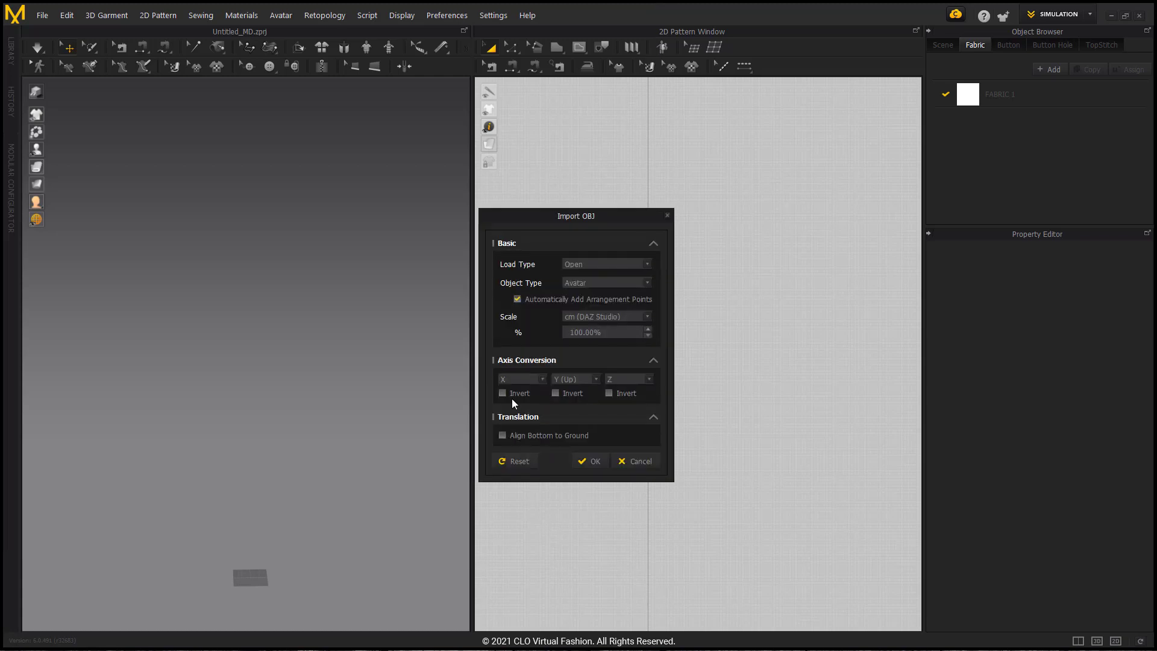
left_click(606, 319)
left_click(607, 327)
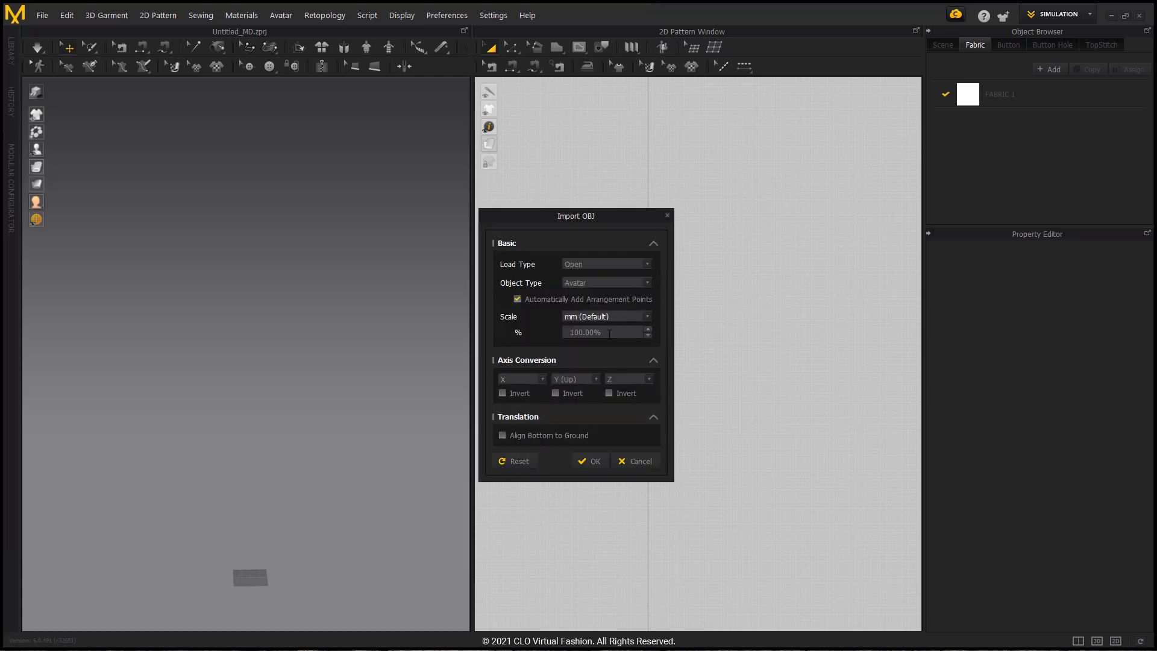
left_click(592, 461)
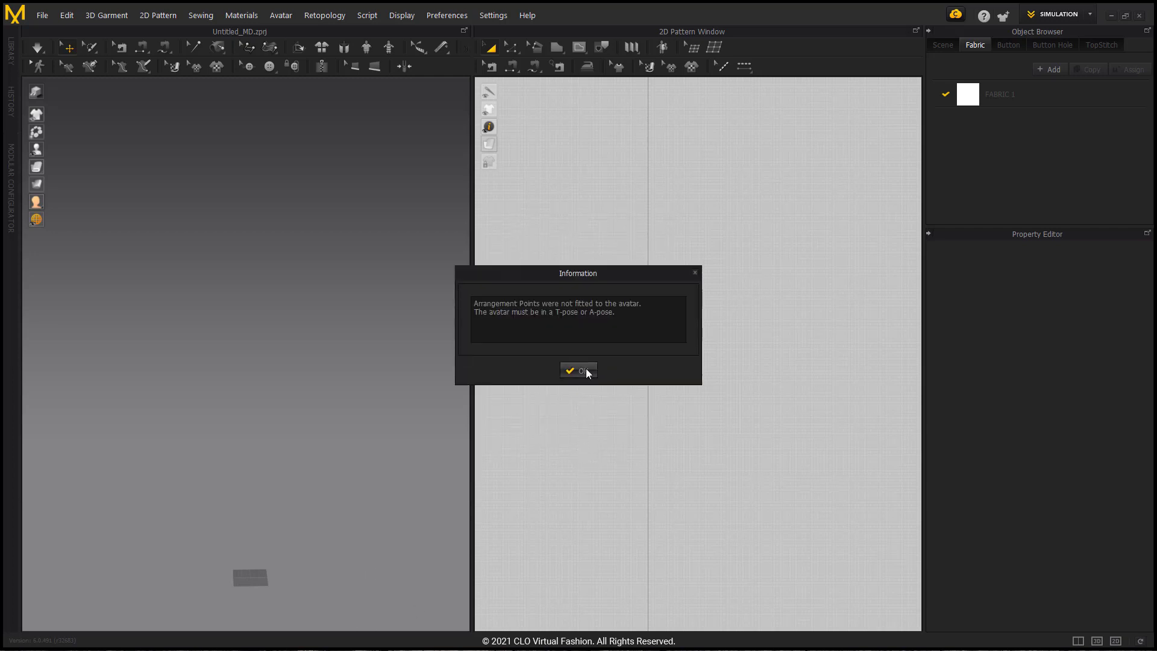
left_click(581, 371)
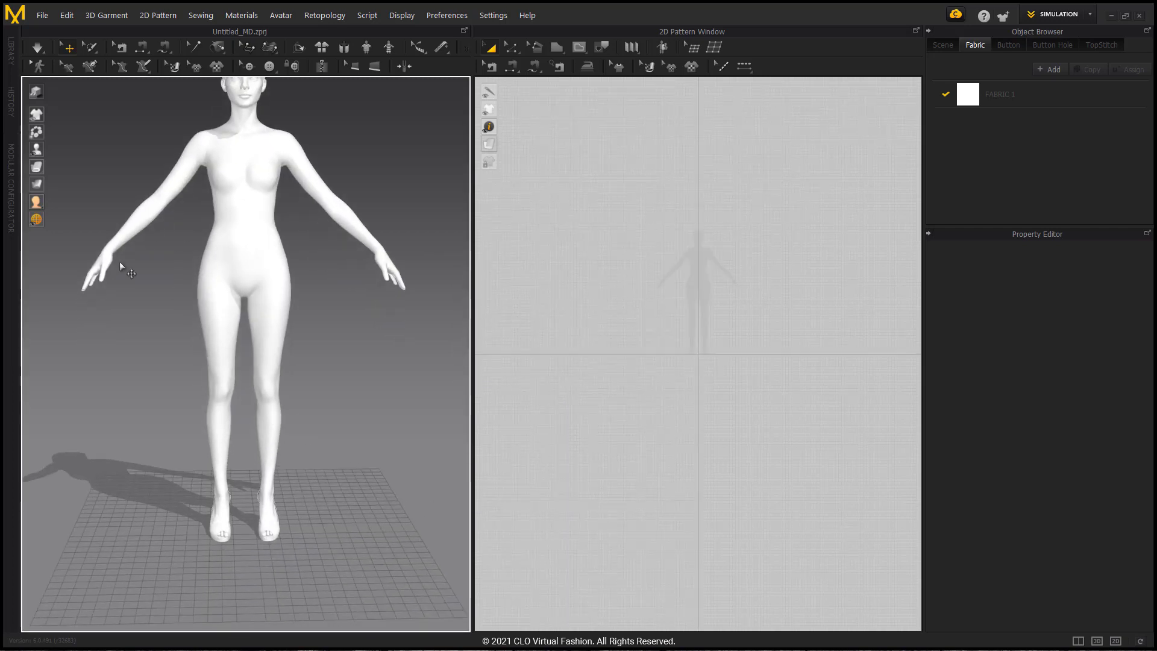
Show the avatar's arrangement points, compare their placement with the body in the 3D view, and hide them again
left_click(72, 150)
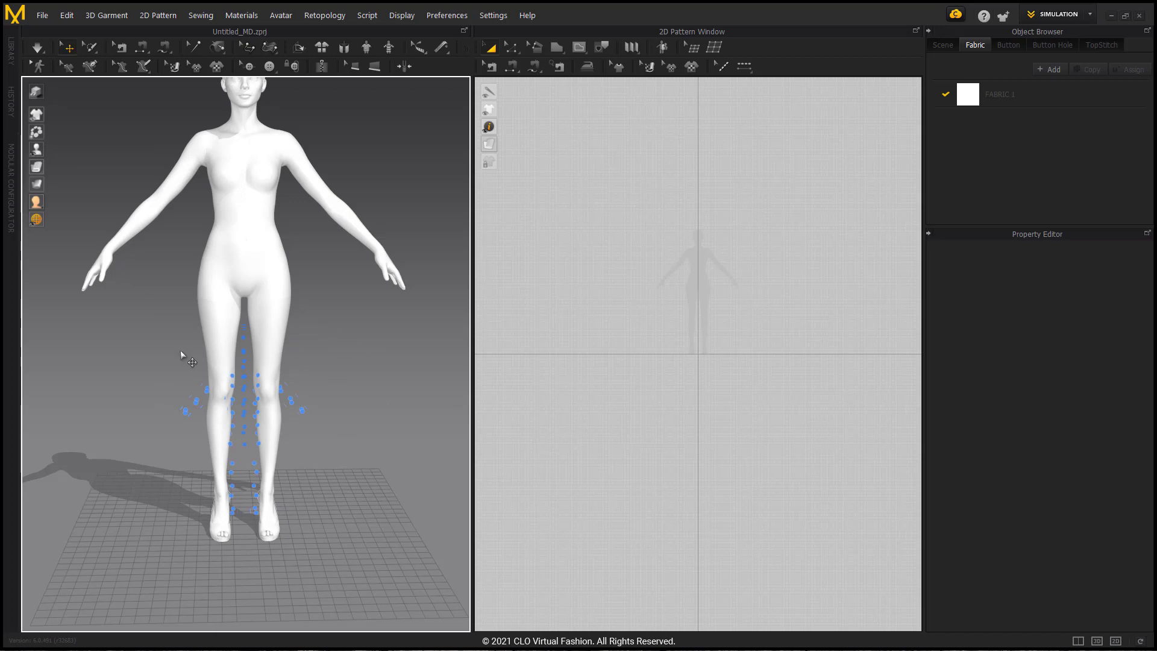
middle_click_drag(180, 392, 193, 359)
right_click_drag(171, 348, 194, 345)
mouse_move(39, 154)
middle_click_drag(253, 265, 299, 442)
right_click_drag(299, 442, 254, 396)
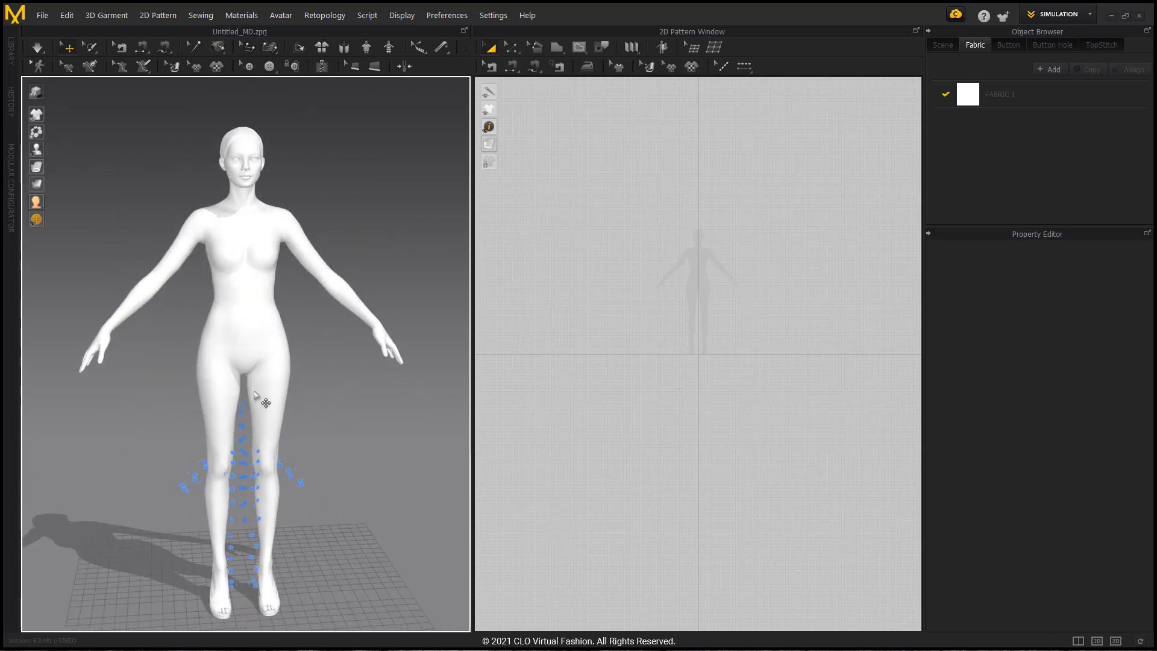
left_click(70, 150)
middle_click_drag(235, 424, 228, 344)
right_click_drag(227, 343, 217, 345)
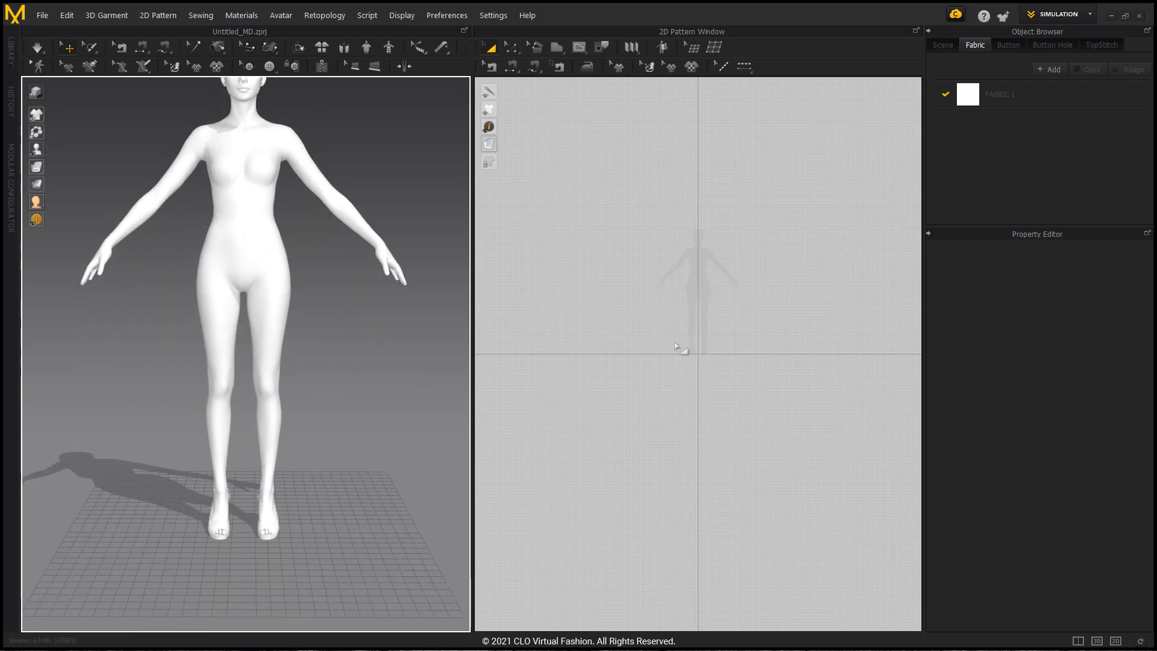
Examine the avatar's silhouette against the 2D grid and its body from the front, side and back in 3D
scroll(671, 408, "up", 6)
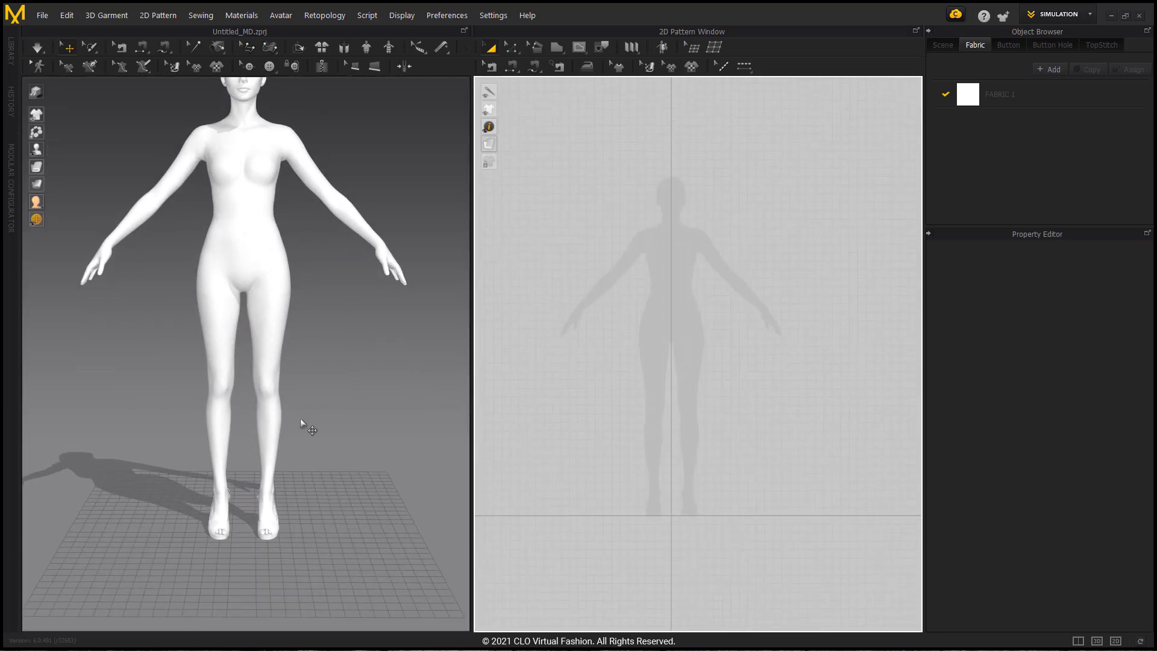
middle_click_drag(299, 421, 423, 502)
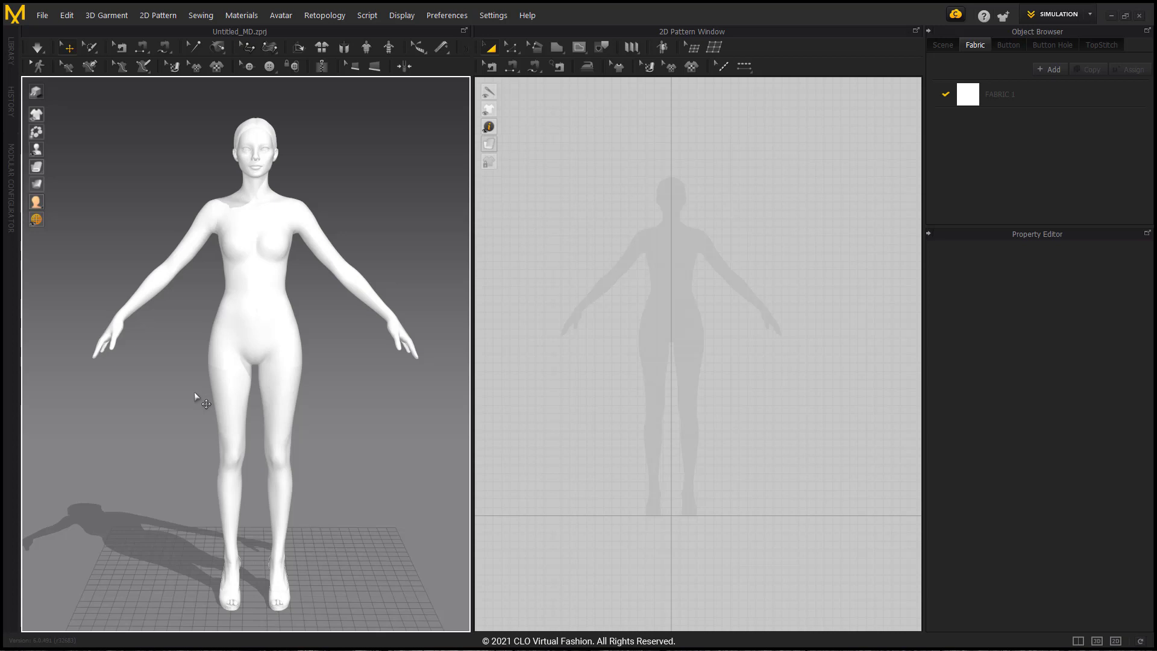
right_click_drag(204, 356, 232, 476)
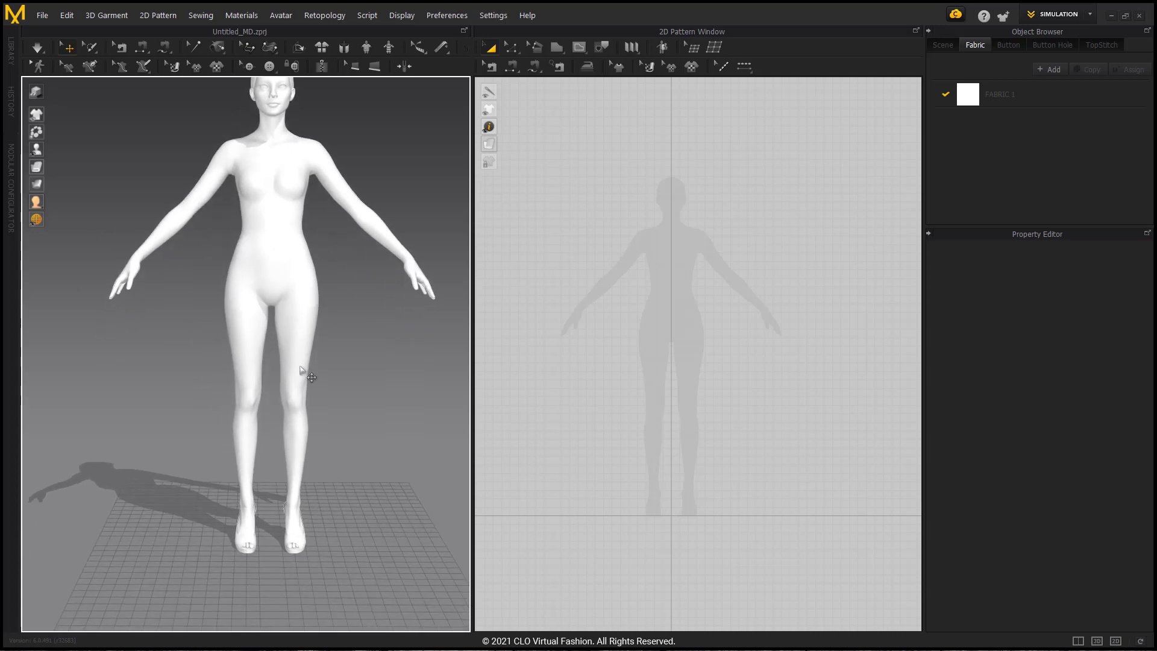
scroll(298, 573, "up", 5)
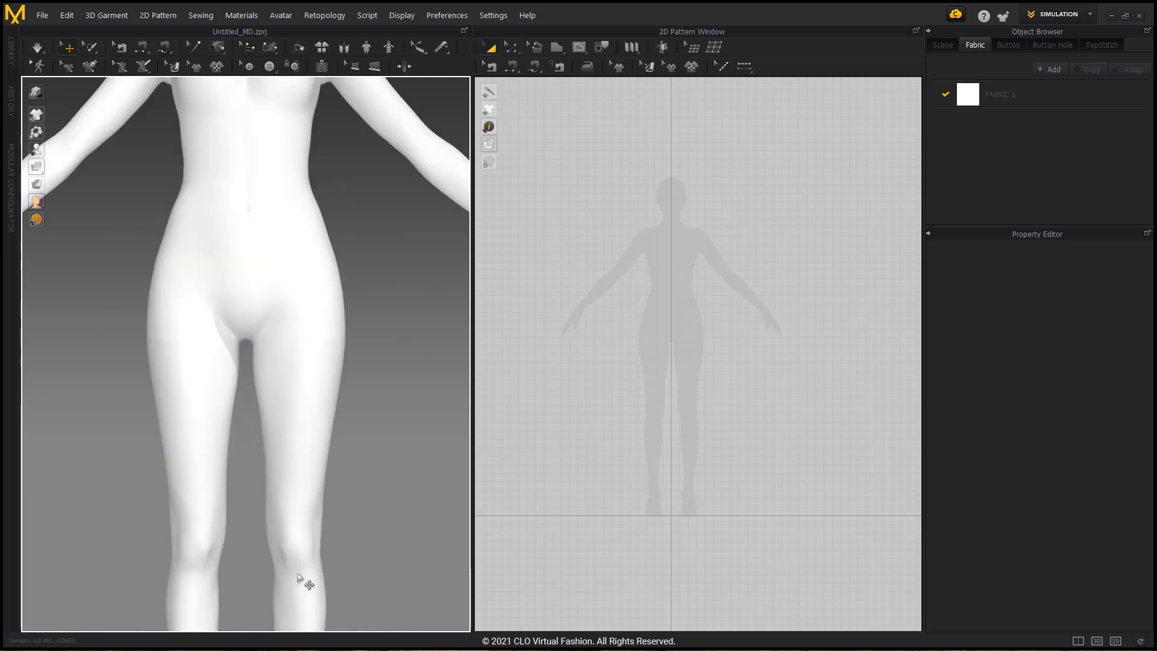
key("6")
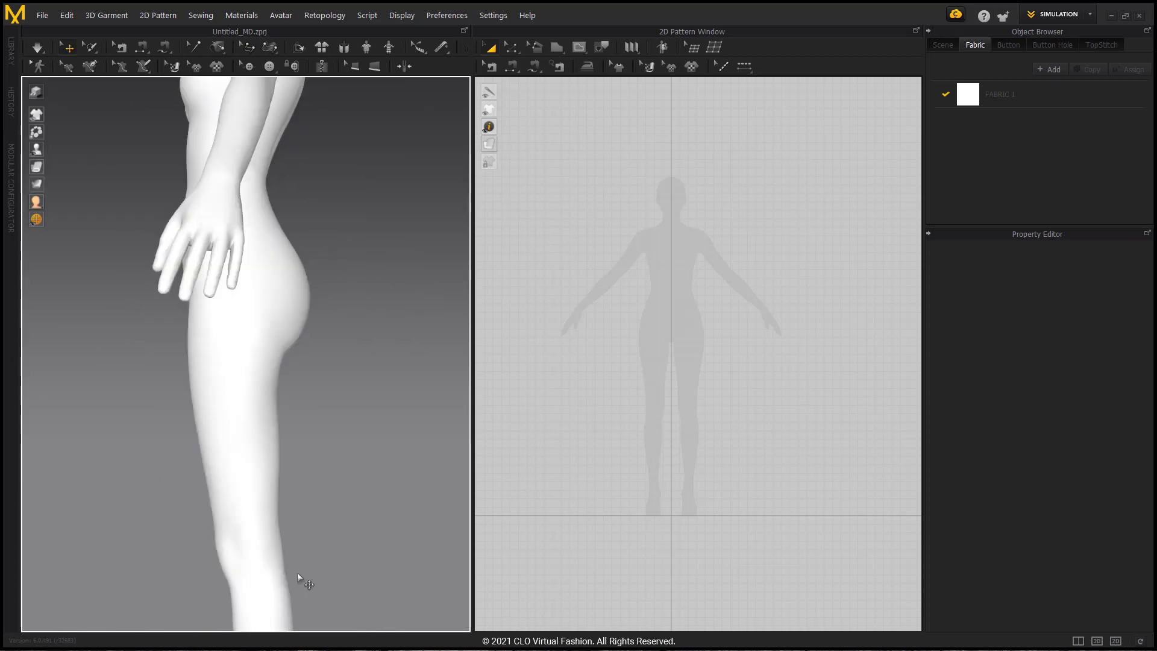
key("2")
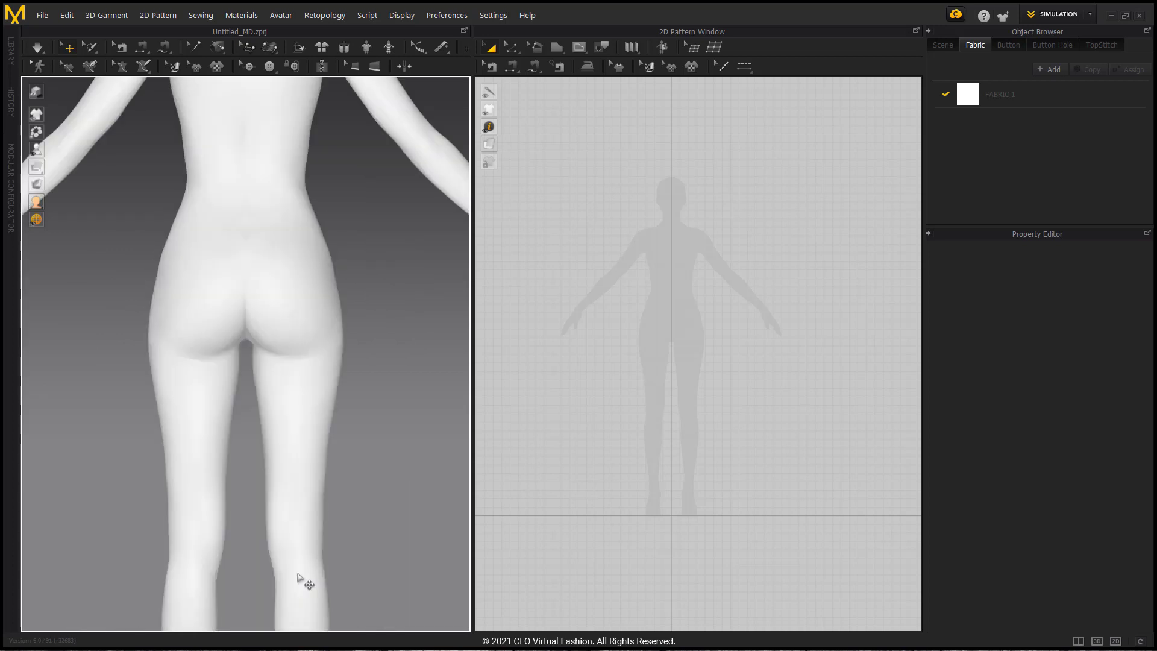
key("4")
key("0")
right_click_drag(251, 459, 277, 455)
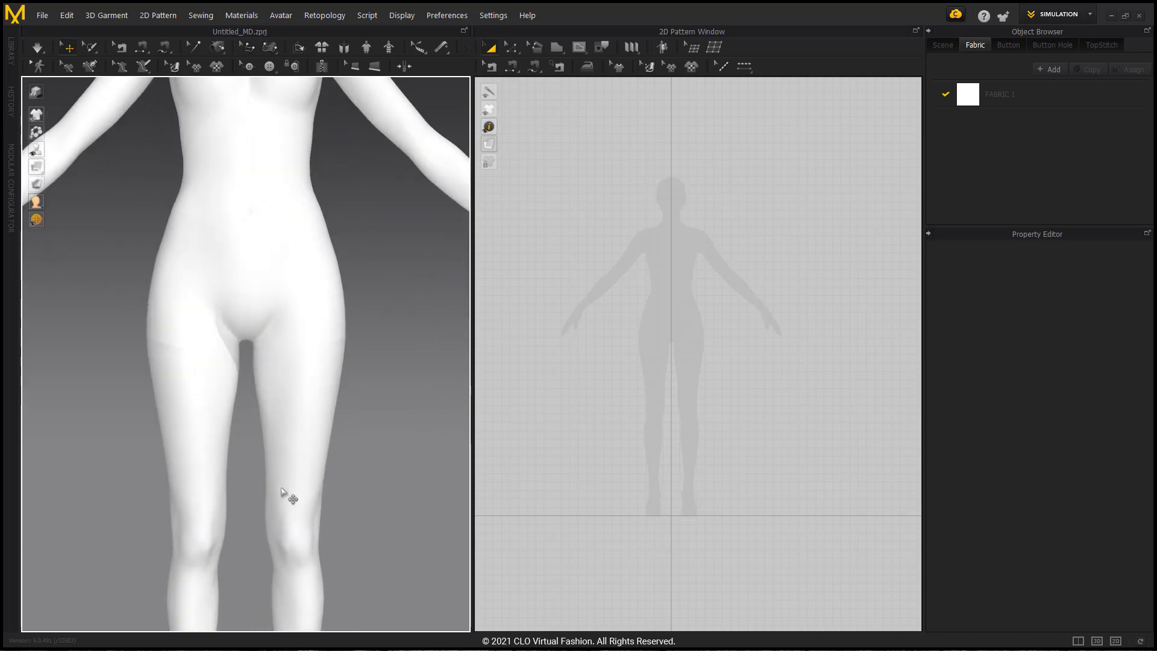
scroll(286, 495, "down", 5)
scroll(286, 494, "down", 4)
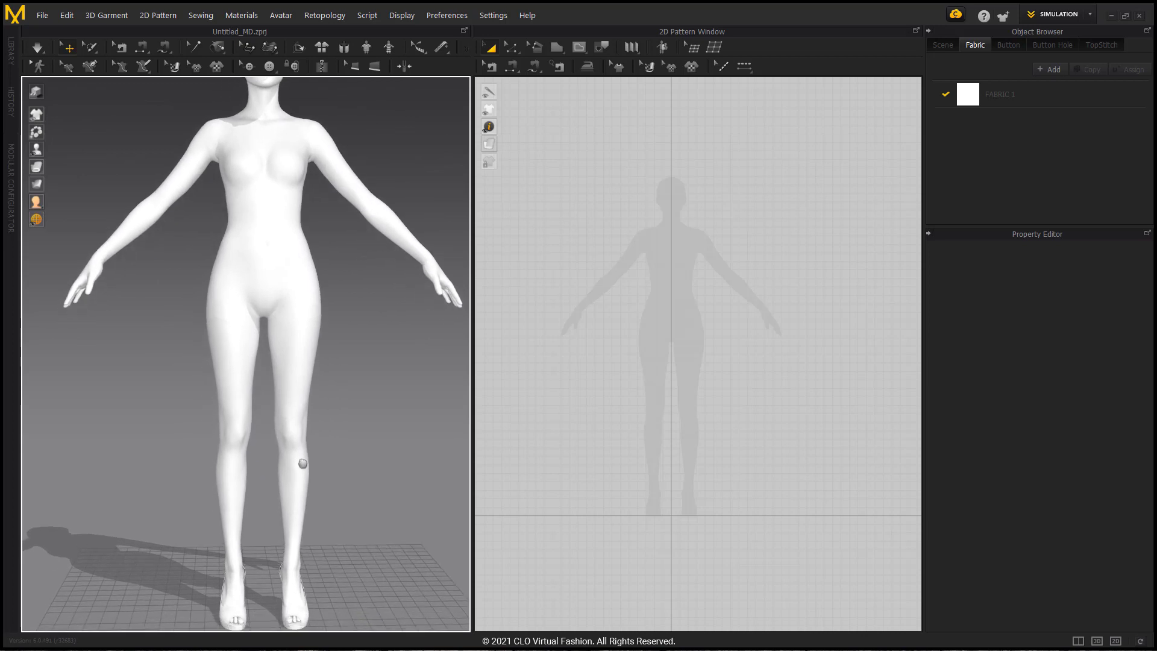
right_click_drag(305, 465, 274, 476)
scroll(274, 476, "down", 2)
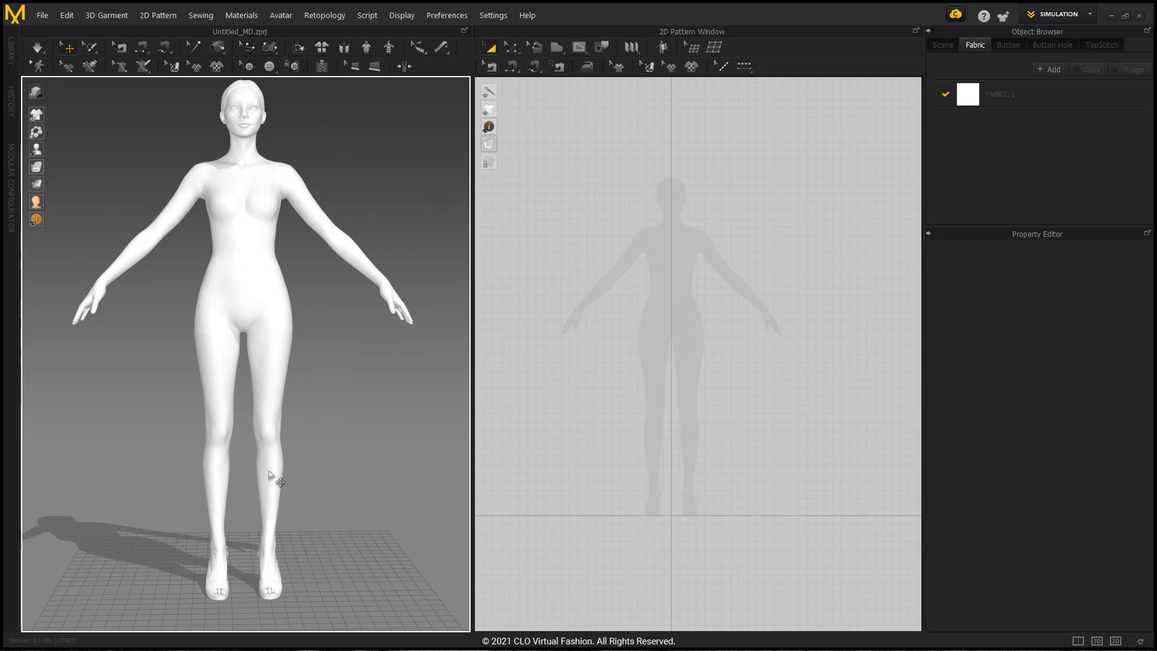
right_click_drag(258, 465, 245, 505)
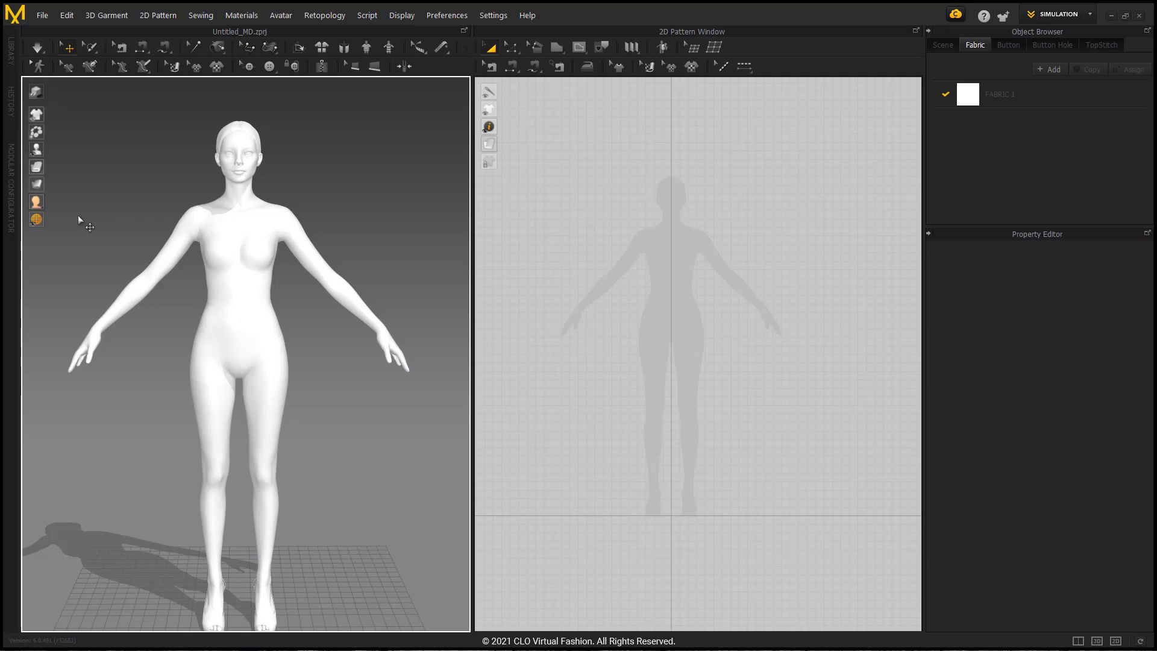
Display the arrangement points once more, examine them closely around the avatar's legs, and turn them off
mouse_move(37, 150)
left_click(73, 152)
right_click_drag(234, 415, 231, 415)
scroll(238, 399, "up", 8)
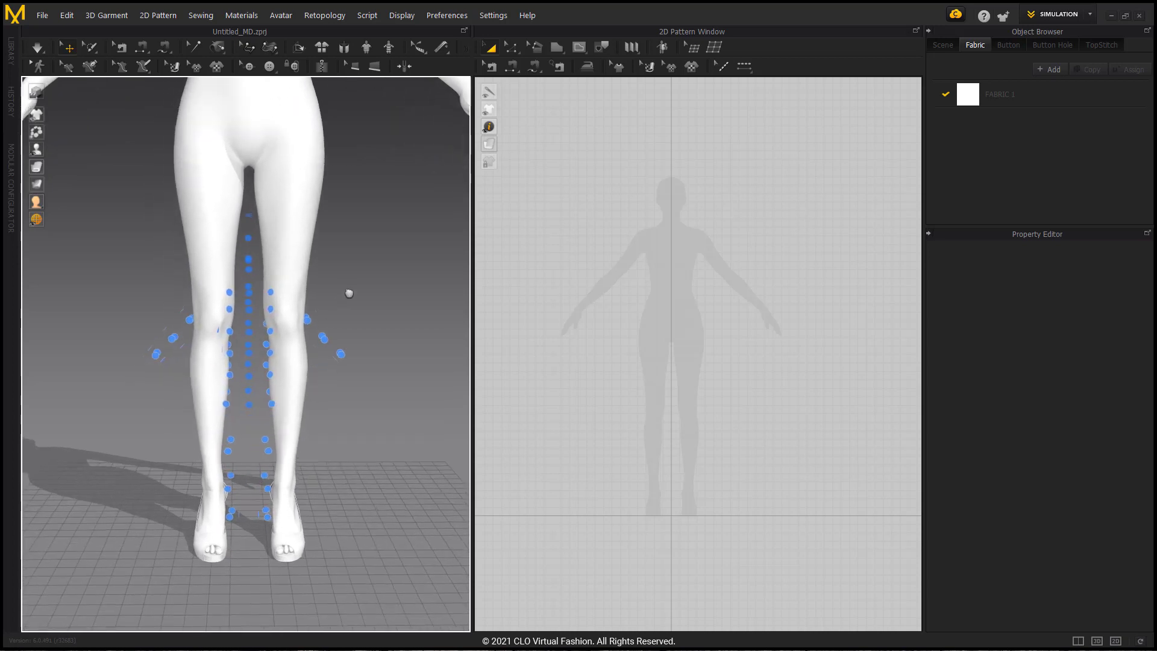
scroll(356, 349, "up", 3)
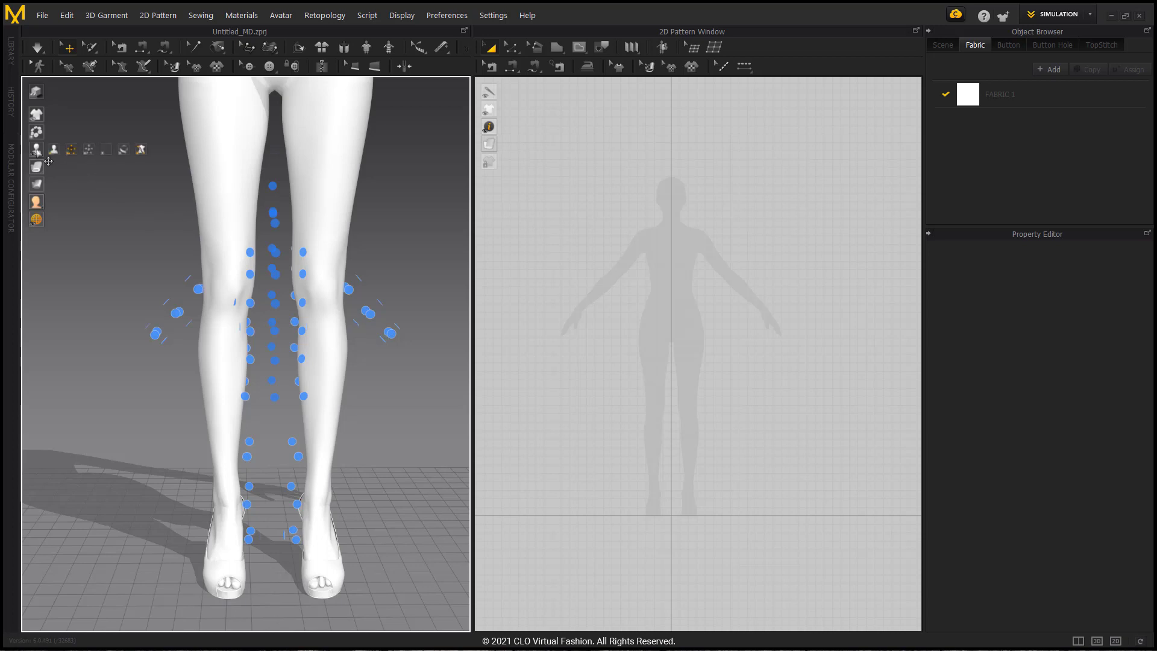
left_click(72, 150)
scroll(260, 403, "down", 5)
scroll(258, 520, "up", 1)
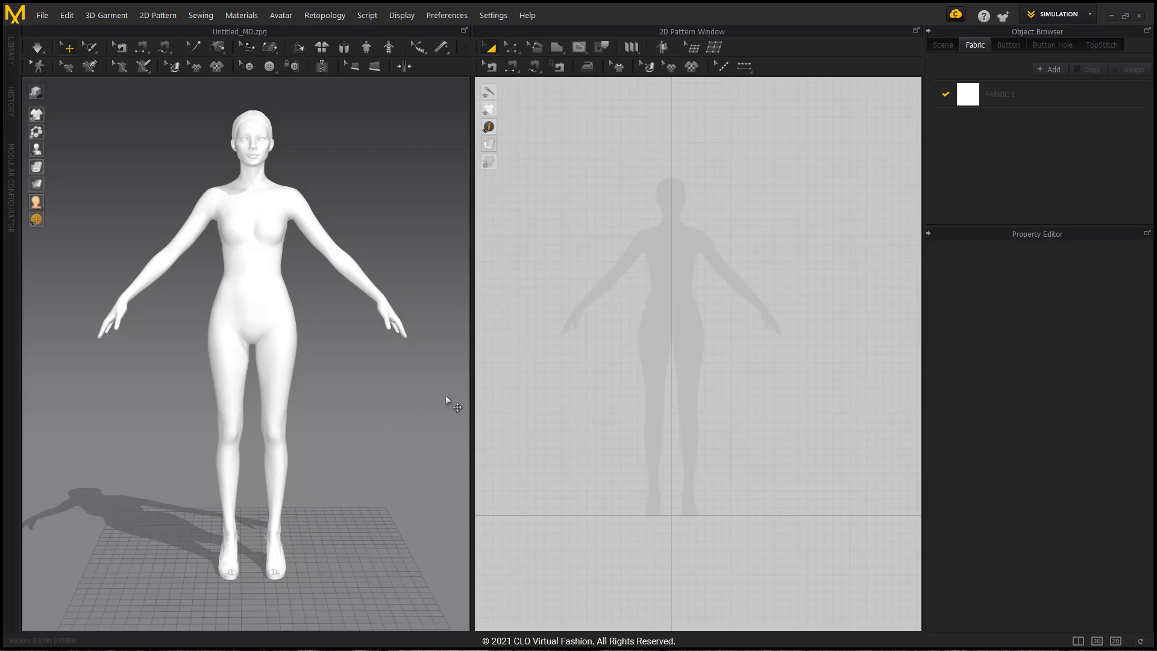
Start a half-bodice outline with the Polygon tool, drawing a curved neckline about 280 mm long from the centre line up to the shoulder
scroll(672, 252, "up", 3)
left_click(553, 48)
scroll(677, 205, "up", 1)
middle_click_drag(676, 205, 651, 205)
left_click(646, 218)
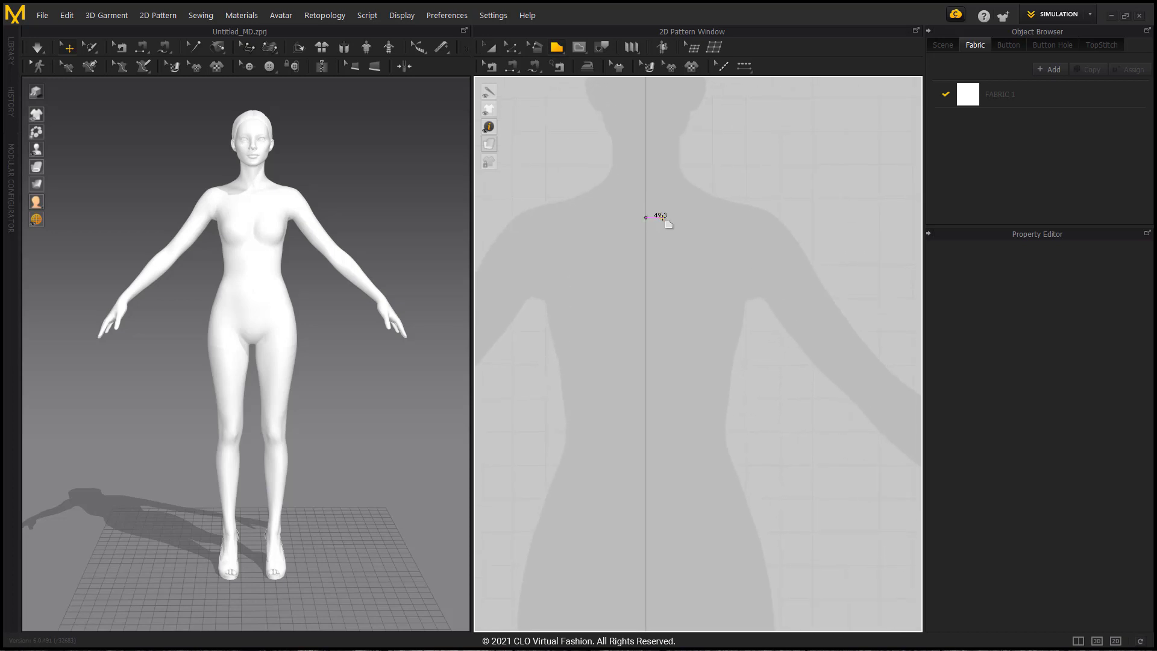
left_click(662, 218, "ctrl")
left_click(687, 199, "ctrl")
left_click(700, 170, "ctrl")
left_click(703, 157)
Continue the bodice outline with a straight shoulder line about 212 mm long and a curved armhole about 576 mm long
left_click(768, 181)
left_click(751, 222, "ctrl")
left_click(738, 269, "ctrl")
left_click(744, 310, "ctrl")
left_click(761, 327, "ctrl")
left_click(792, 331)
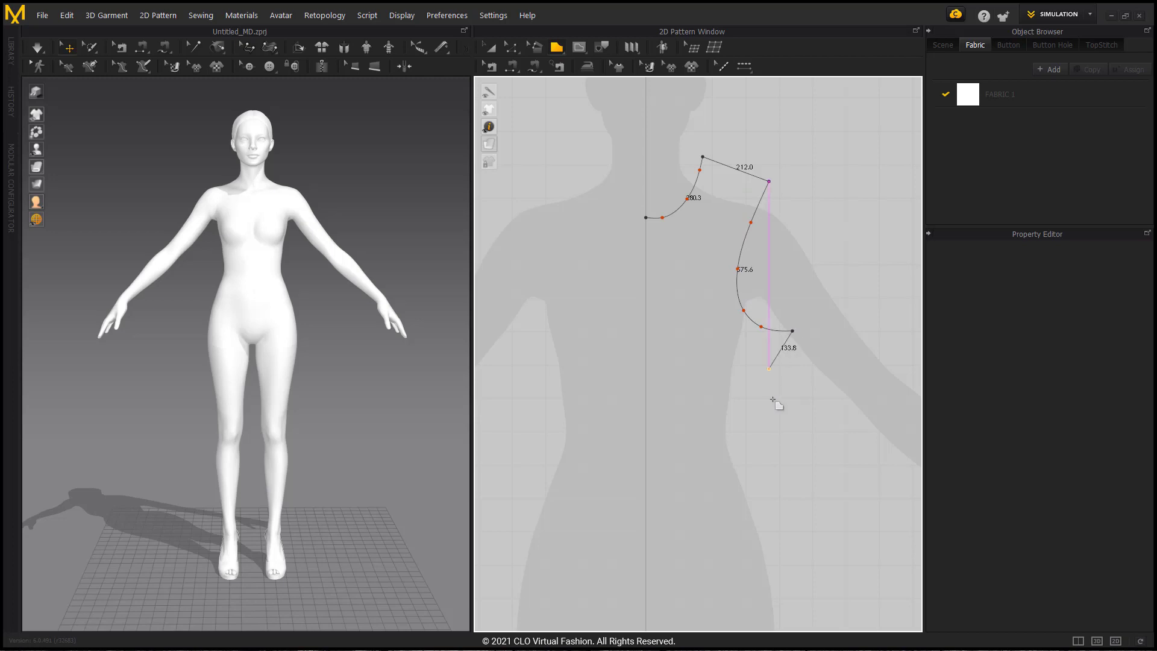
Close the bodice outline with a curved side seam about 869 mm long, a 465 mm hem and a 1198 mm centre front line
left_click(779, 435, "ctrl")
scroll(782, 506, "down", 2)
middle_click_drag(782, 506, 752, 370)
left_click(767, 397, "ctrl")
left_click(769, 459)
left_click(643, 460)
left_click(641, 138)
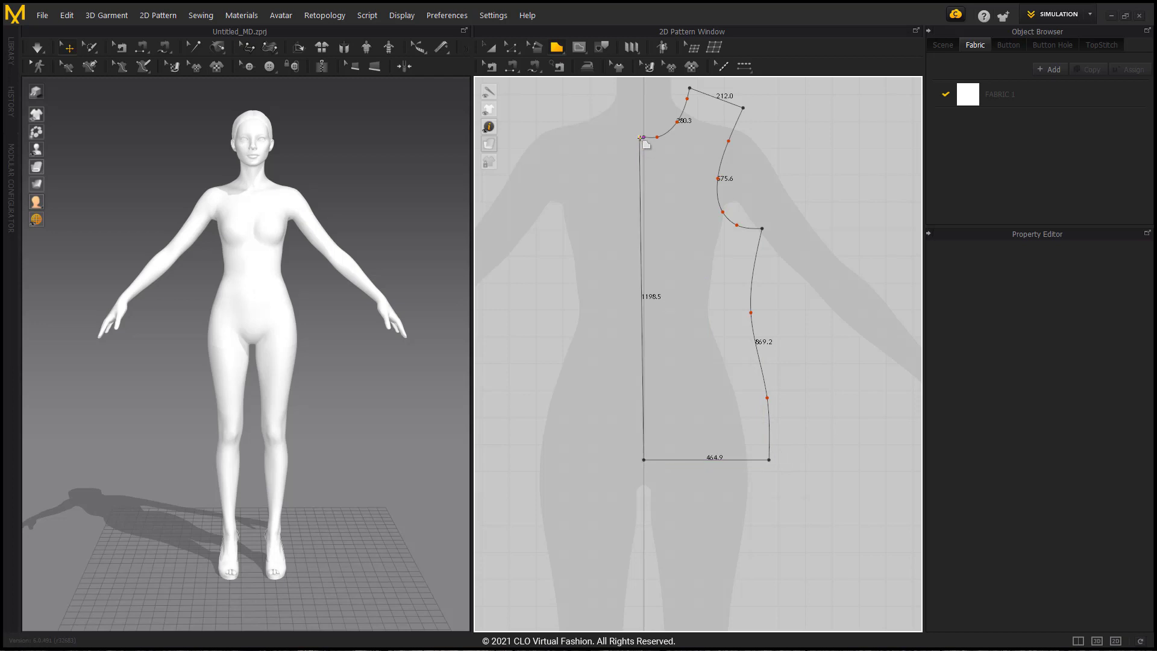
left_click(644, 137)
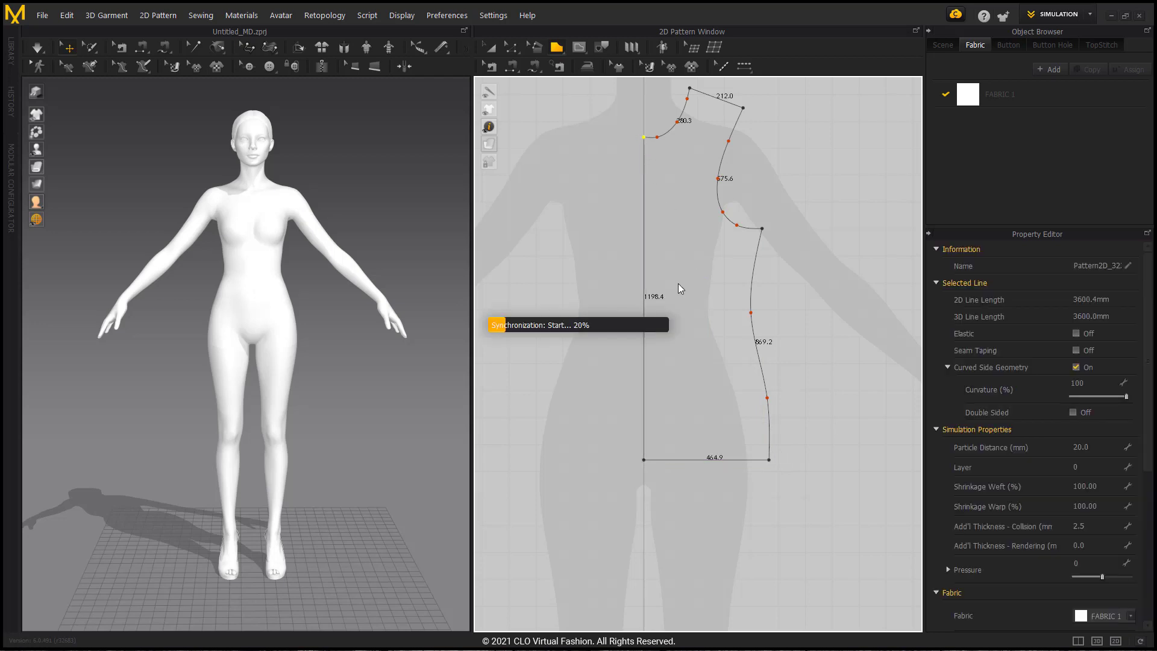
Show the mesh on the half-bodice pattern in the 2D window and view the piece on the avatar at an angle
scroll(628, 303, "down", 2)
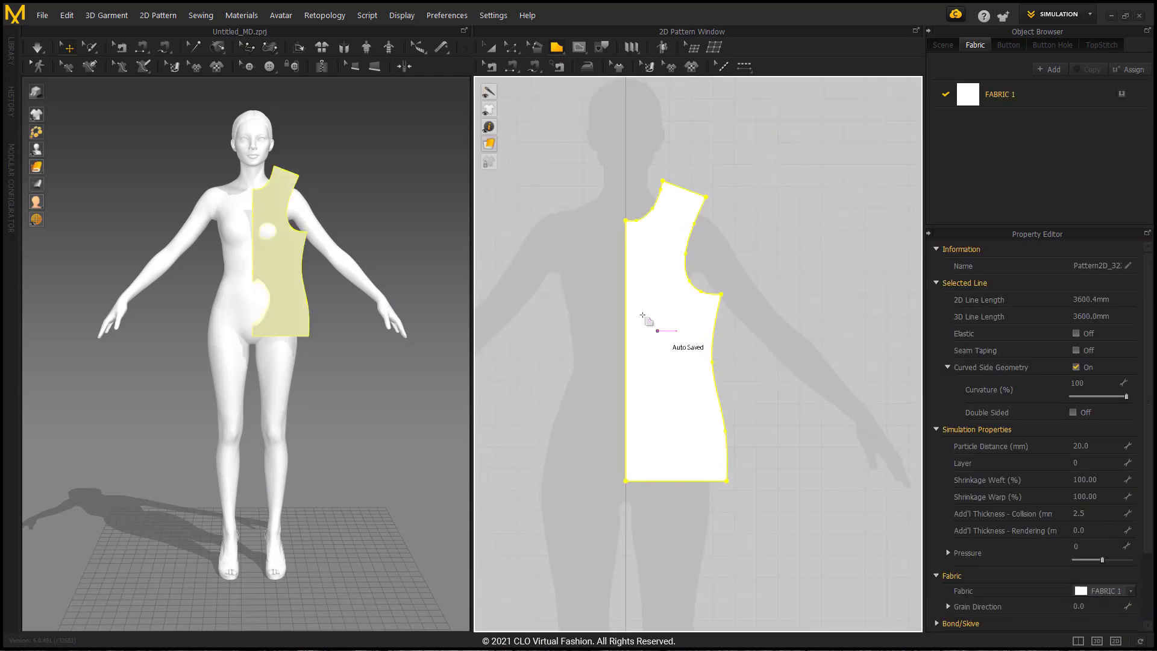
mouse_move(496, 149)
left_click(556, 145)
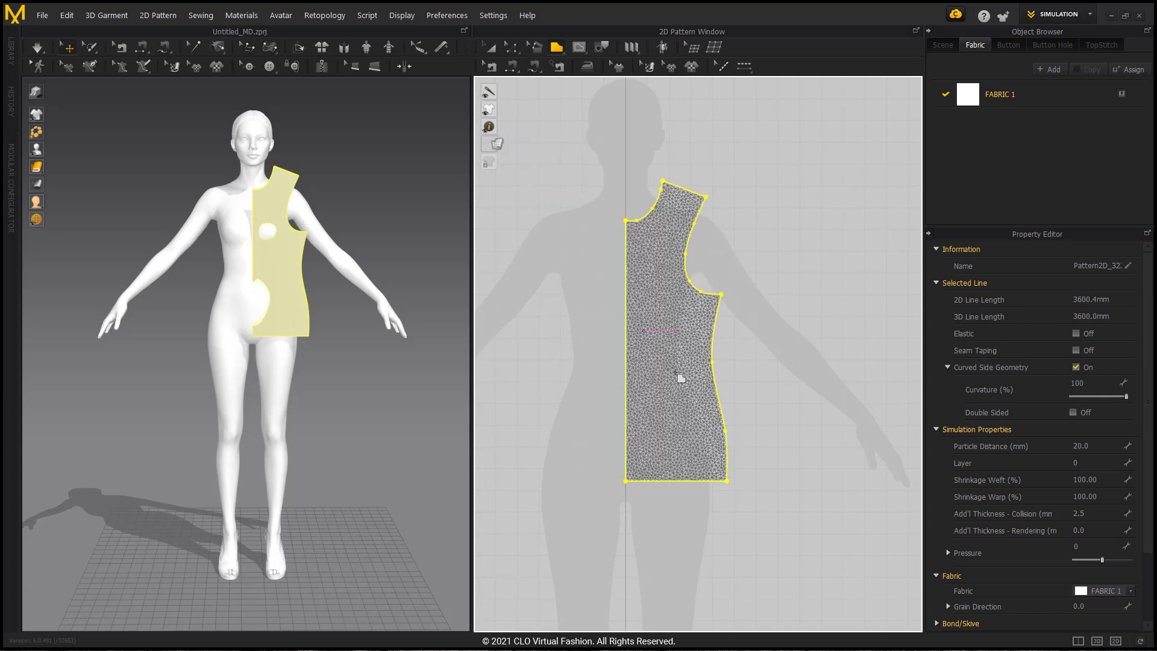
right_click_drag(258, 252, 303, 259)
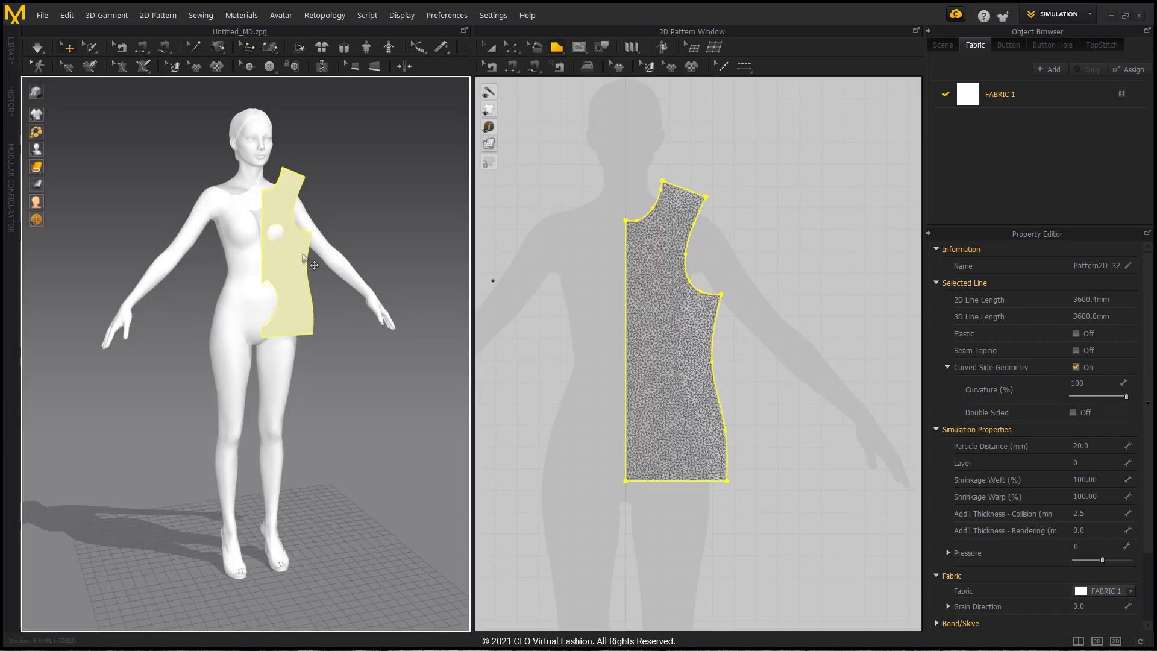
Move the half-bodice piece forward so it sits clear in front of the avatar's body
scroll(304, 258, "up", 3)
middle_click_drag(304, 259, 312, 315)
right_click_drag(313, 315, 322, 290)
left_click_drag(322, 291, 336, 292)
mouse_move(336, 292)
right_mouse_down()
mouse_move(325, 279)
mouse_move(337, 278)
right_mouse_up()
scroll(612, 248, "up", 3)
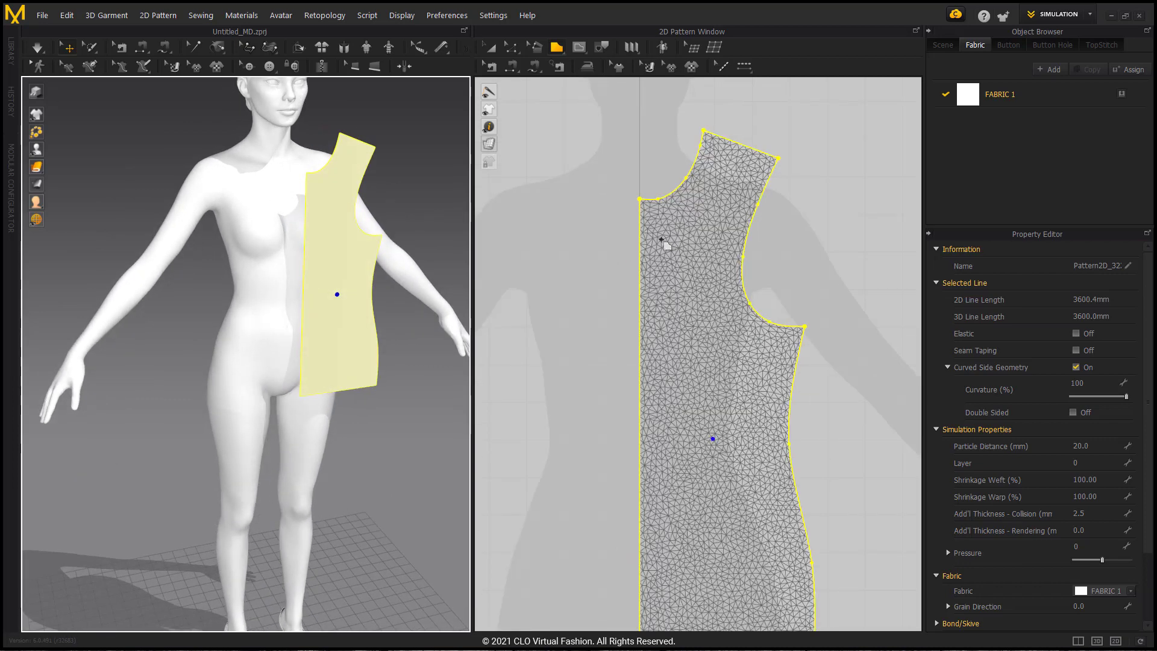
Reshape the half-bodice's neckline curve slightly to about 277 mm and select the whole piece
left_click(664, 241)
left_click(678, 194)
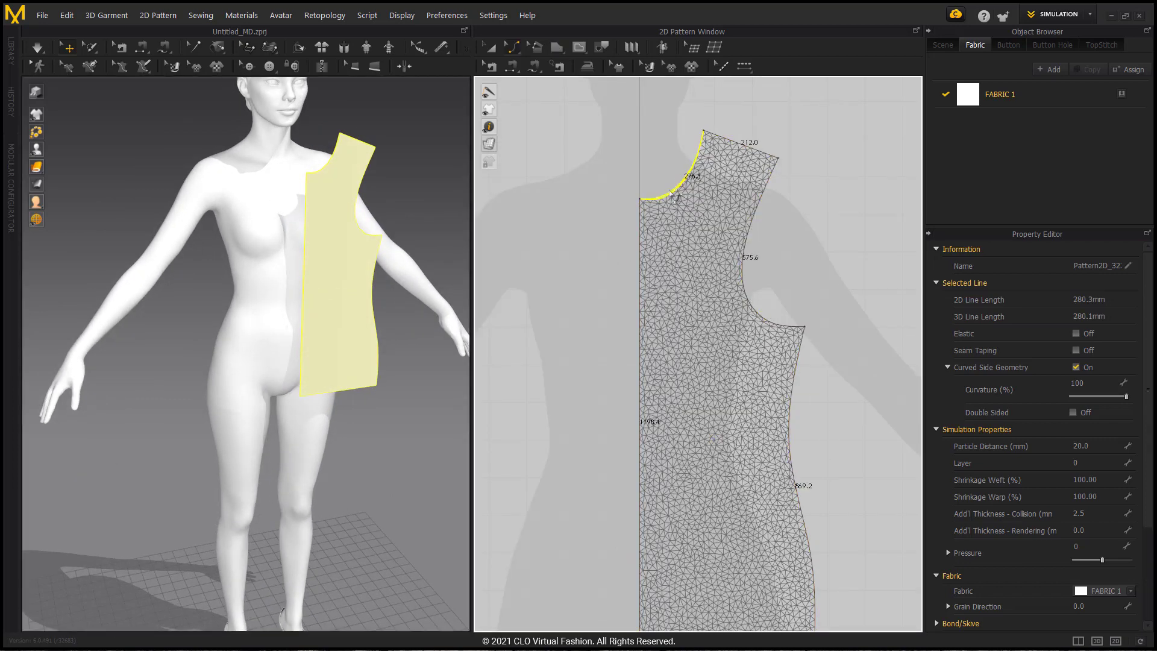
left_click(630, 265)
scroll(629, 265, "down", 1)
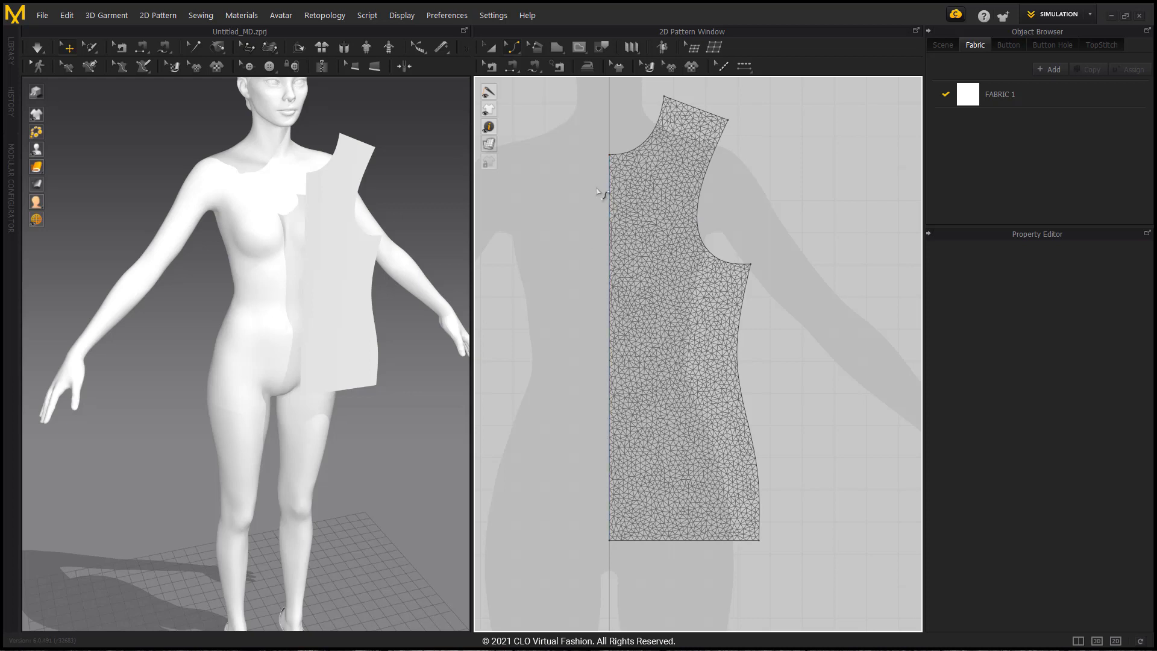
key("a")
left_click(666, 208)
left_click(668, 215)
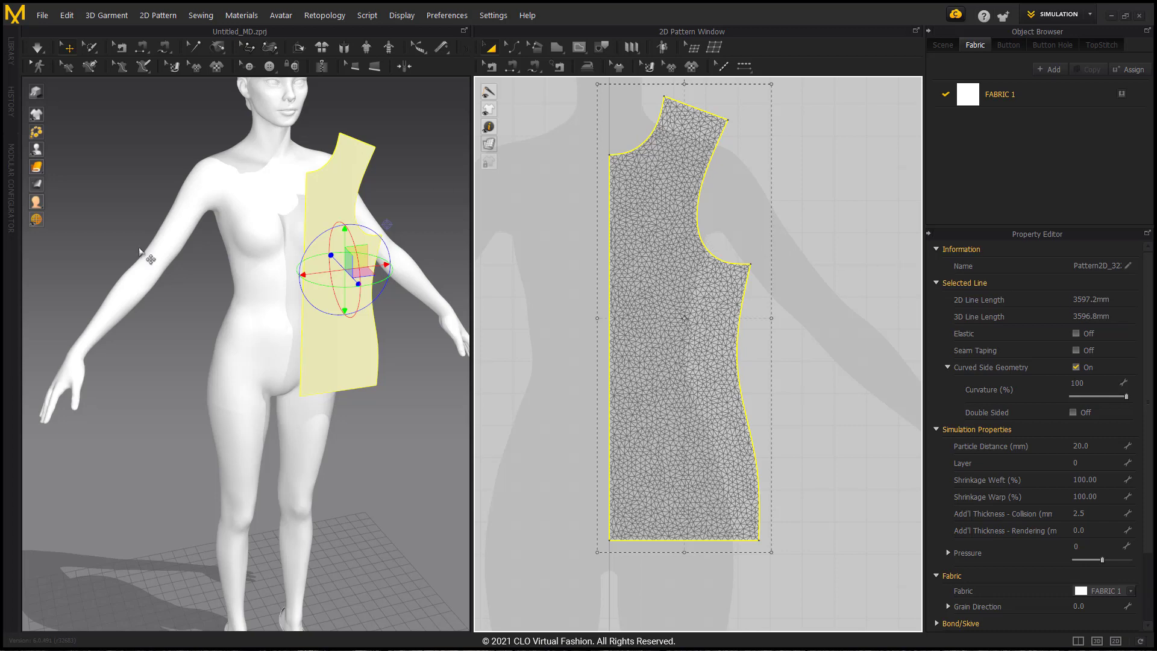
Add the Tshirt.zpac garment from the library to the workspace, using the Add load type with zero translation
left_click(12, 50)
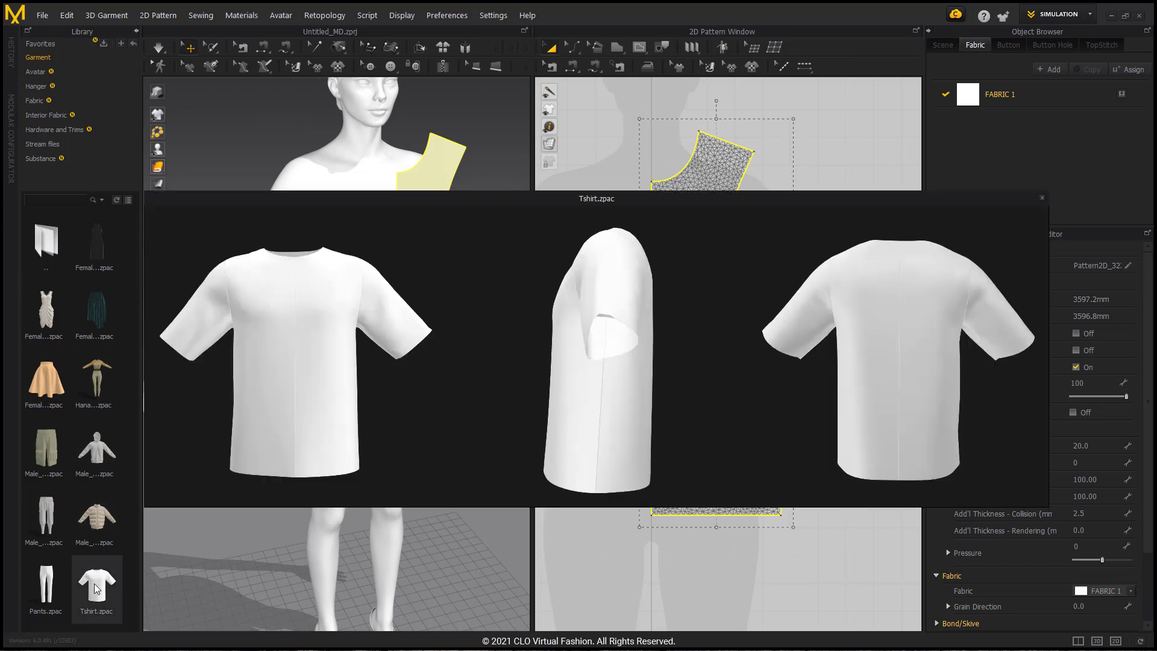
right_click(95, 583)
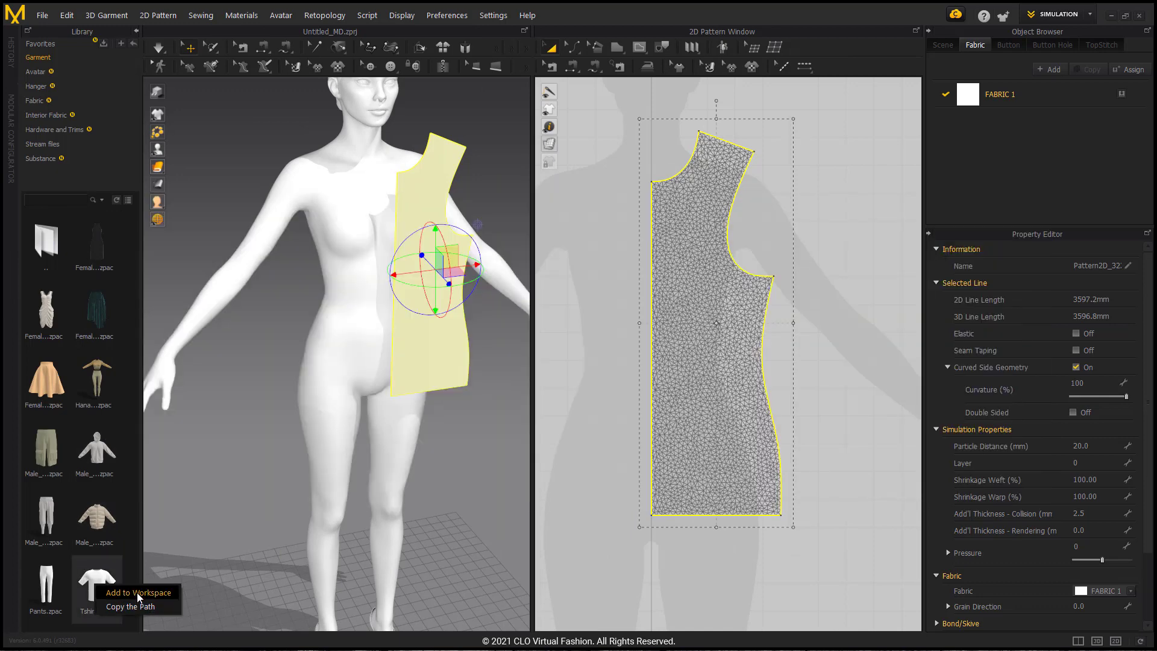
left_click(138, 592)
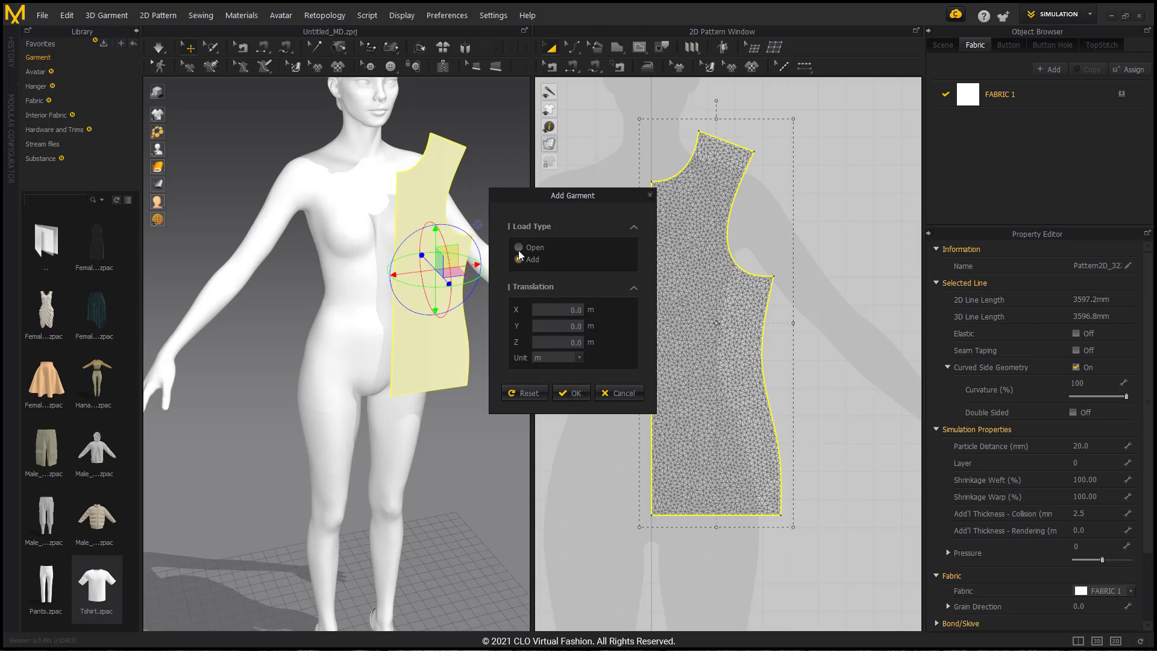
left_click(570, 392)
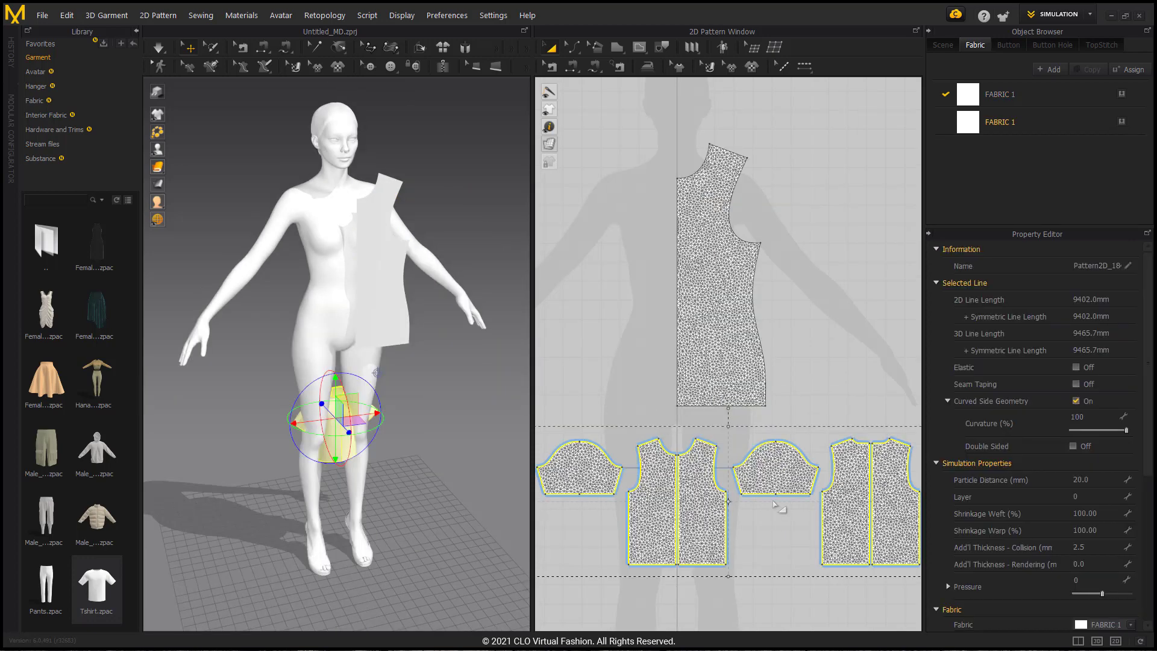
Delete the T-shirt's sleeves, back pieces and one front half, keeping only the front half below the drawn bodice
left_click(733, 489)
left_click(755, 493)
left_click(755, 493, "shift")
key("Delete")
left_click(896, 500)
key("Delete")
left_click(653, 500)
key("Delete")
left_click(846, 500)
key("Delete")
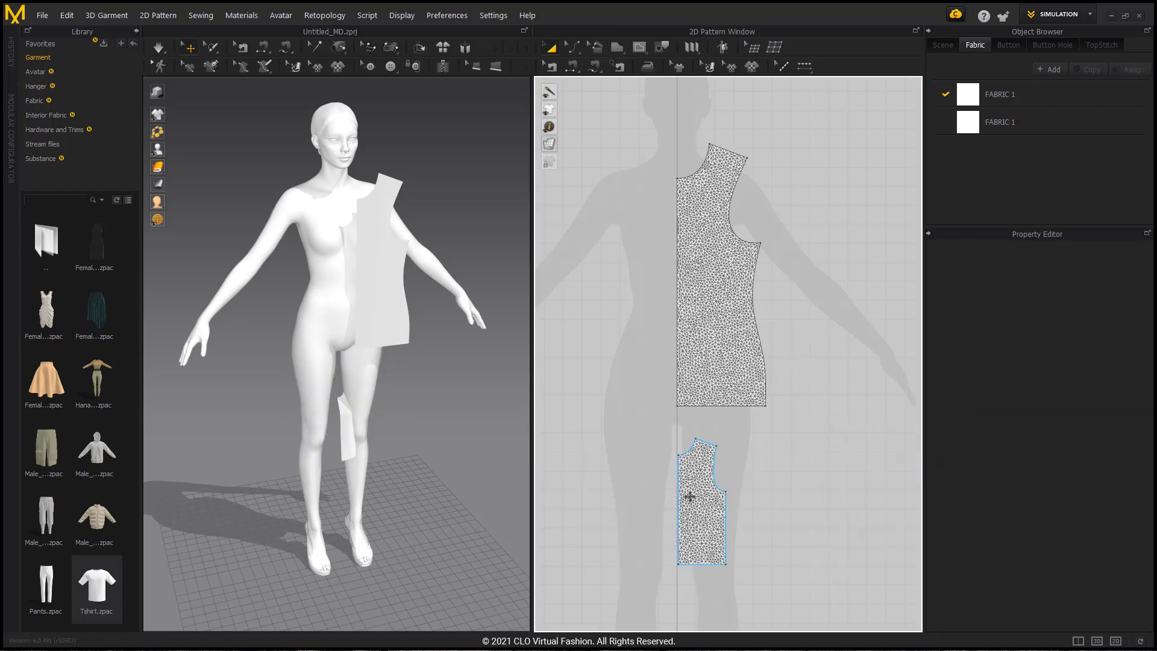
Place the remaining T-shirt front half beside the drawn half-bodice in the 2D window
left_click_drag(703, 500, 815, 293)
scroll(785, 413, "up", 2)
middle_click_drag(785, 412, 730, 470)
scroll(729, 459, "down", 3)
scroll(740, 465, "up", 2)
right_click_drag(774, 473, 795, 494)
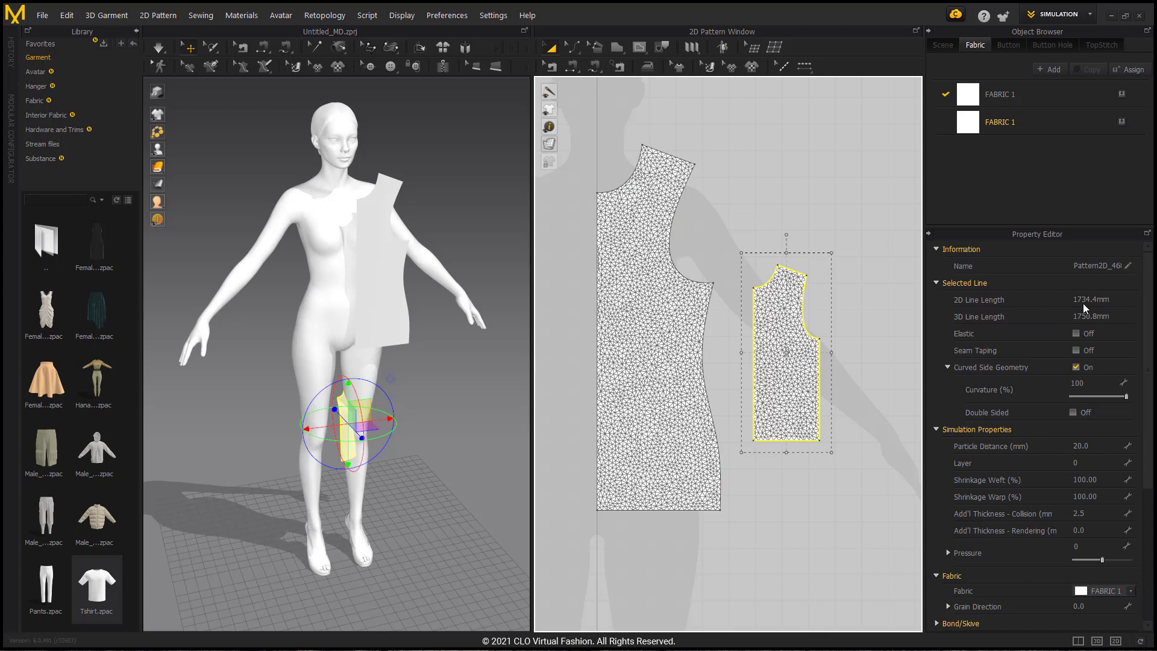
Compare the 2D and 3D line lengths of the drawn half-bodice and the T-shirt front half
left_click(694, 314)
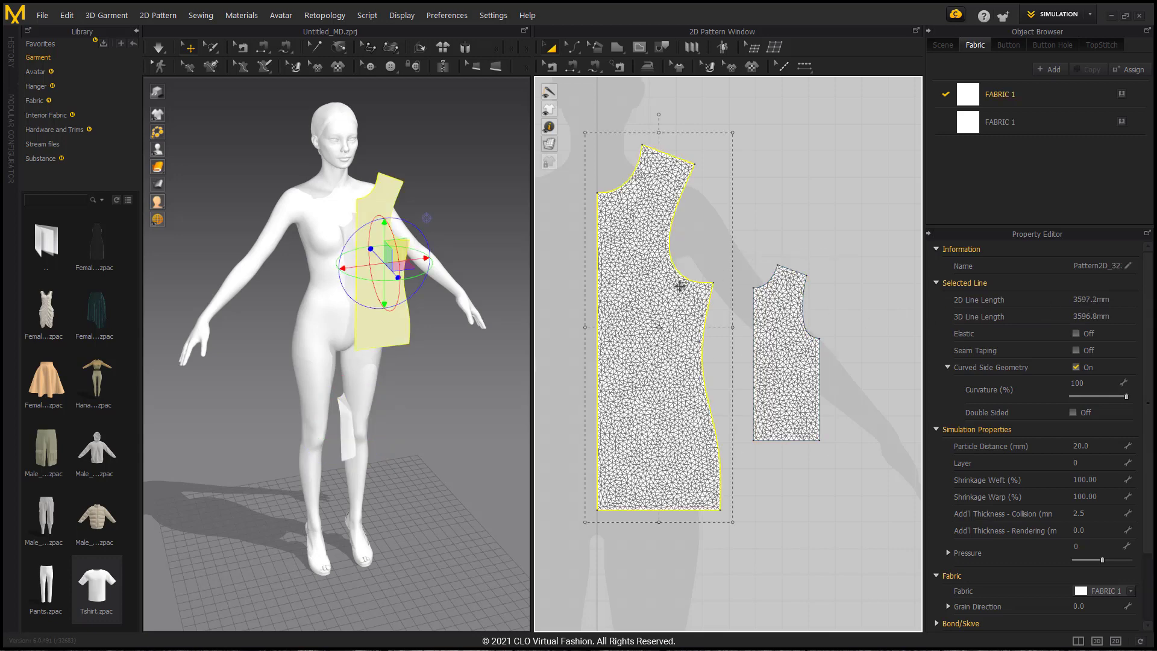
left_click(762, 311)
left_click(689, 328)
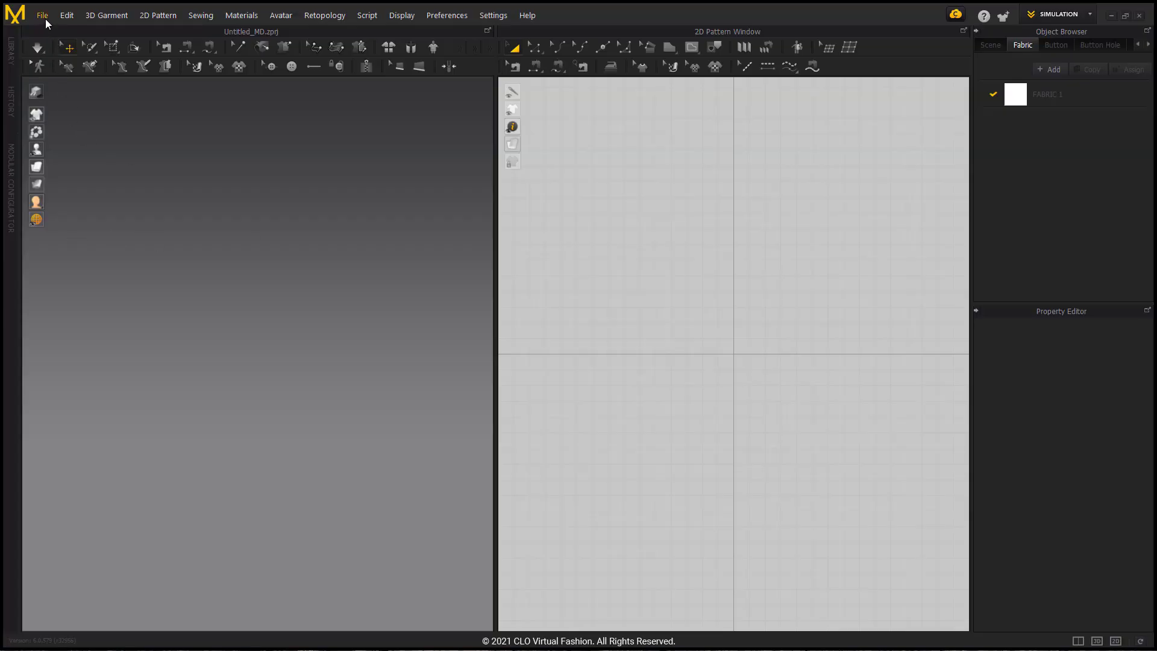
Add the avatar file too large.obj with load type Open, object type Avatar and a scale of ft at 100%
left_click(42, 15)
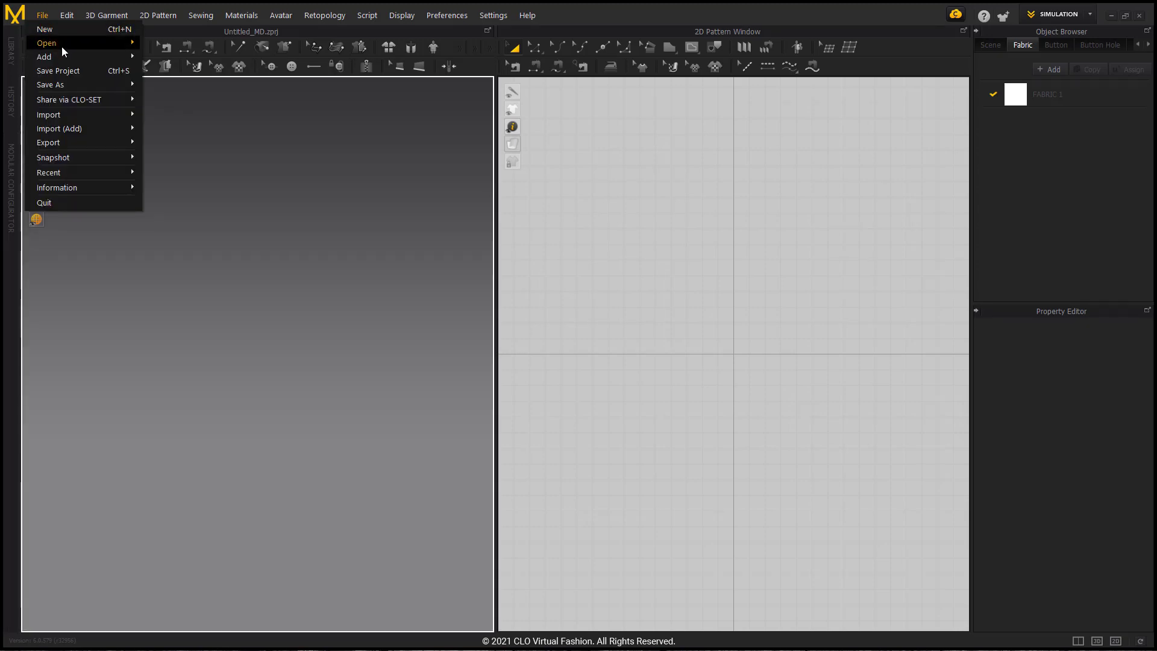
mouse_move(63, 48)
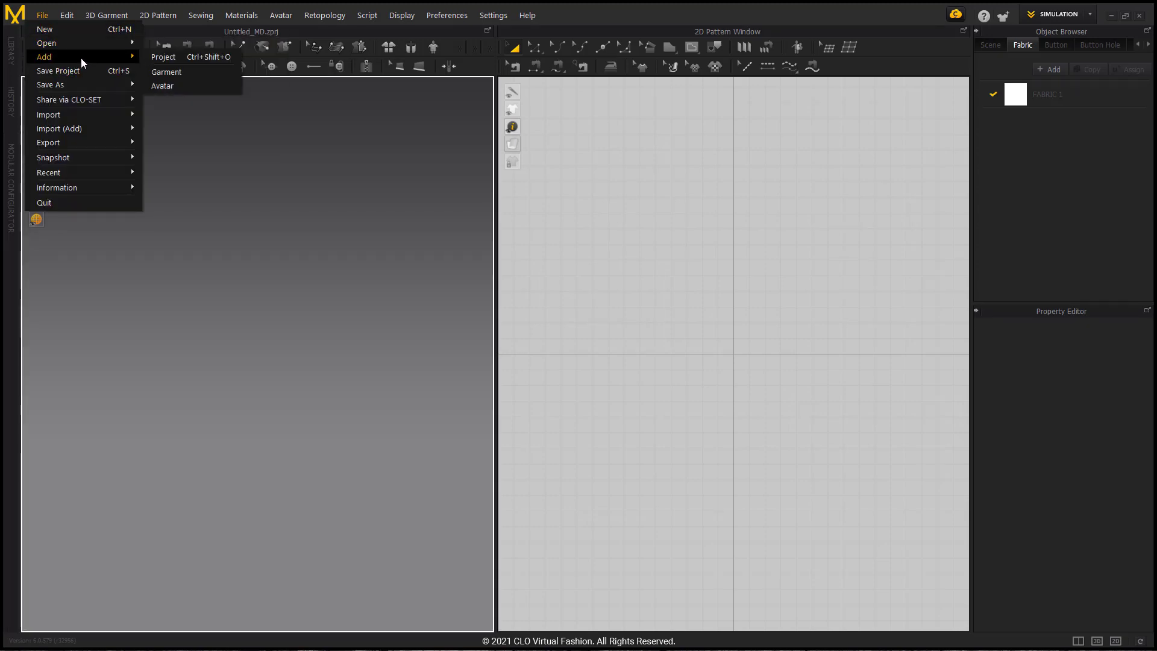
left_click(184, 86)
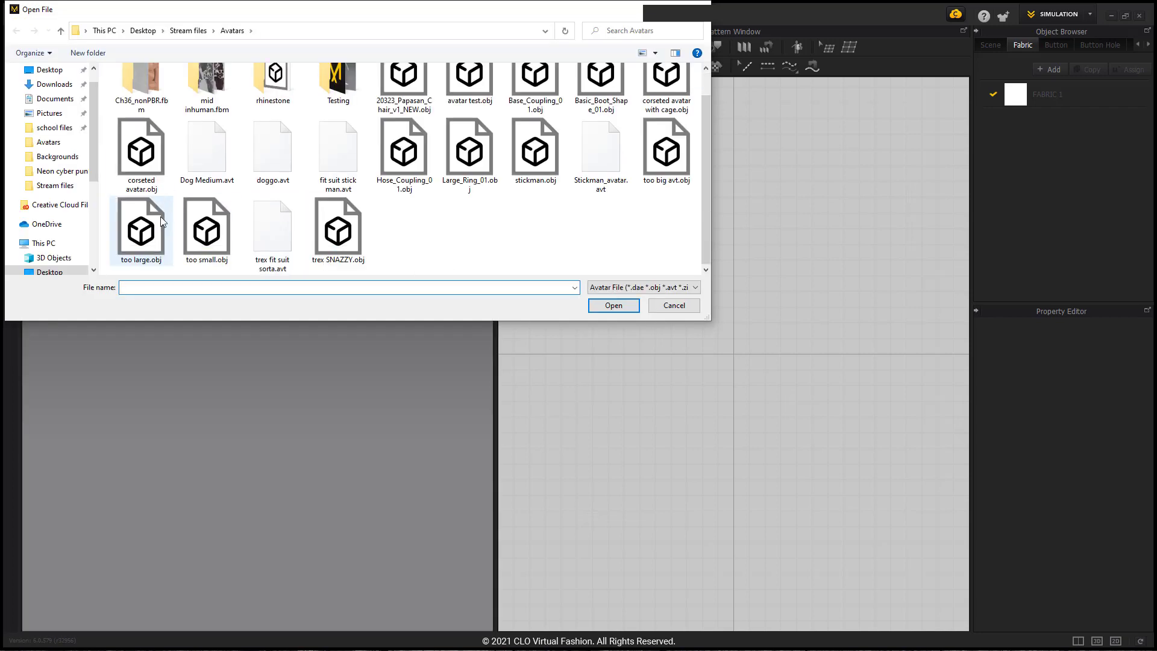
left_click(140, 241)
left_click(614, 304)
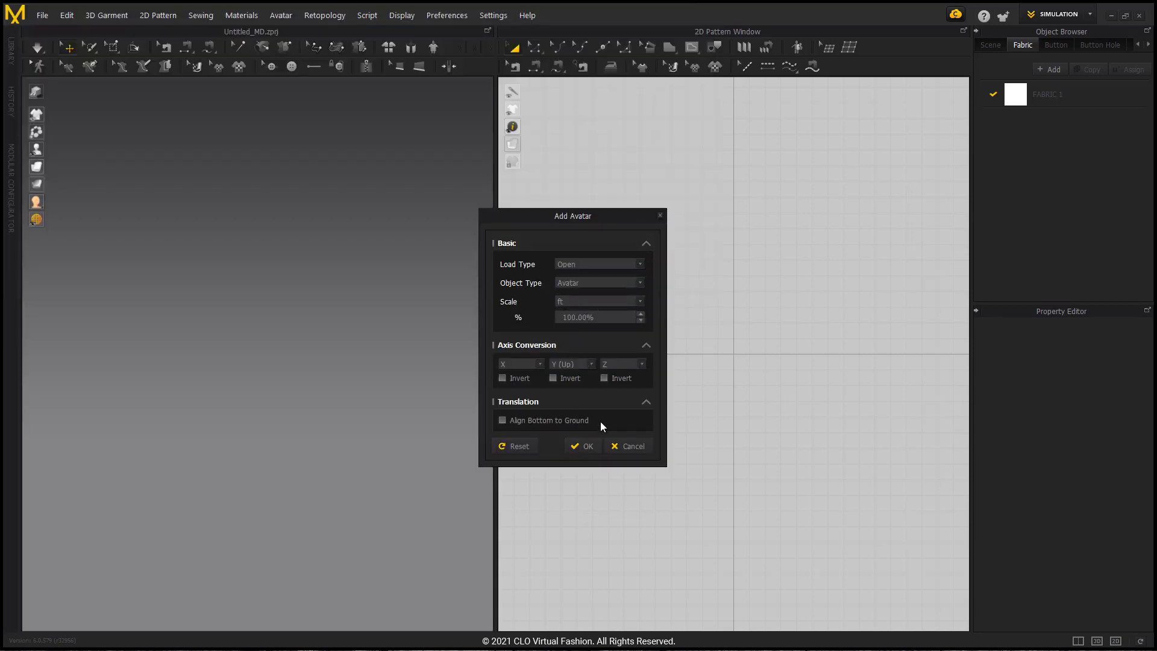
left_click(582, 446)
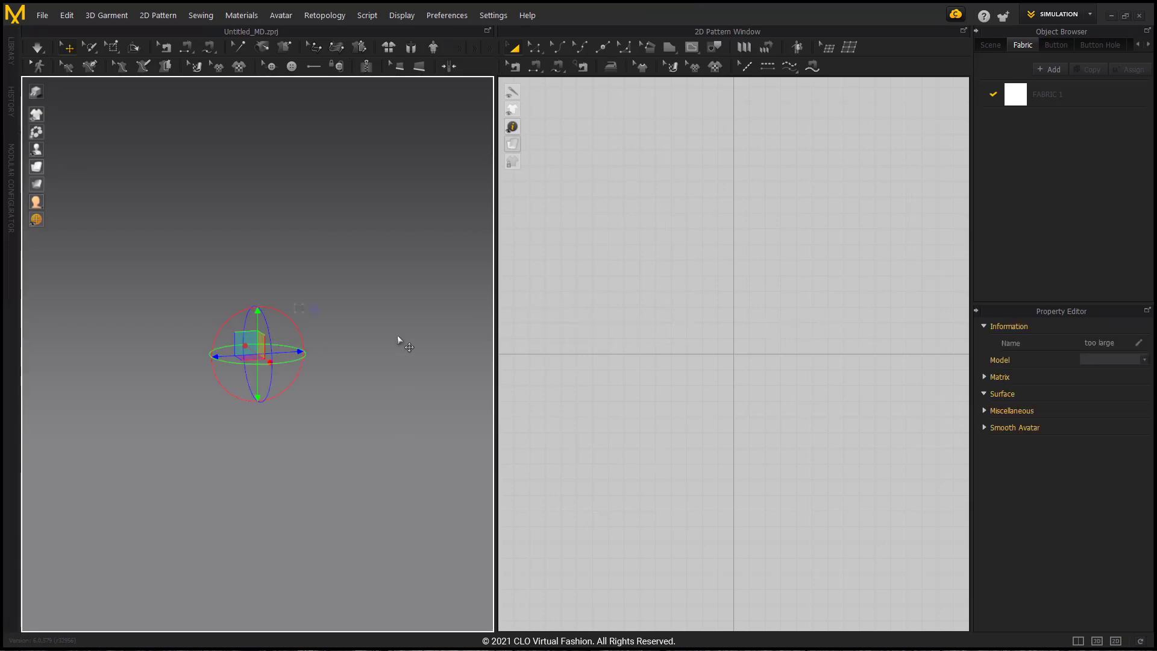
Find the imported avatar in the 3D window and examine its mesh's local X, Y and Z scale values
key("2")
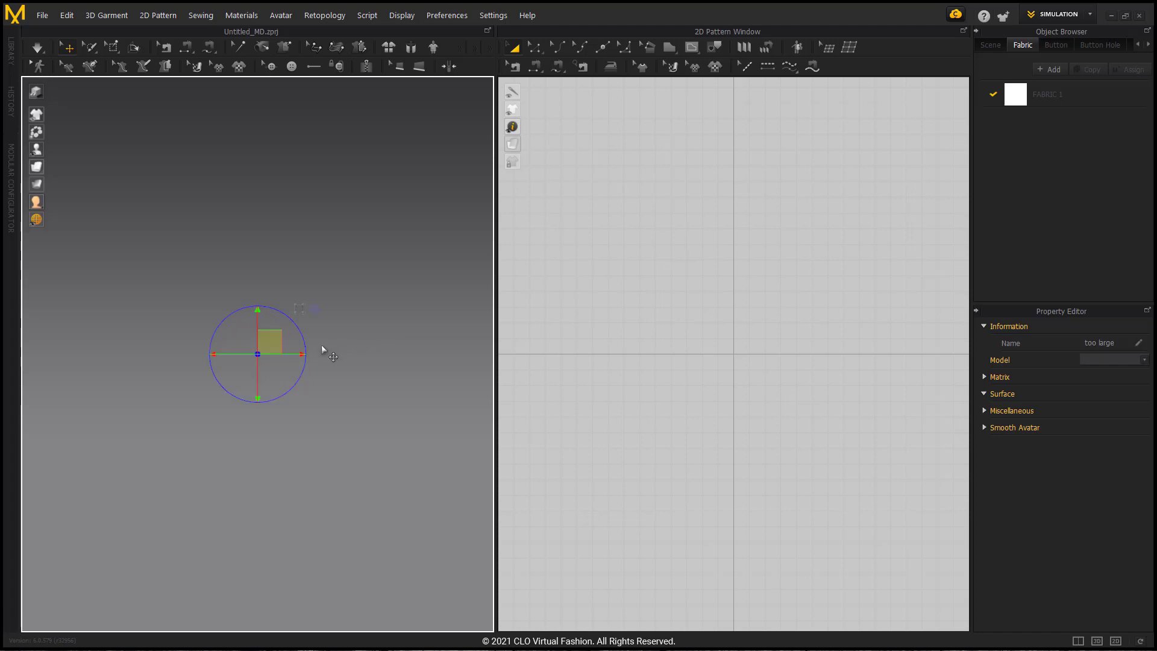
right_click_drag(321, 346, 335, 308)
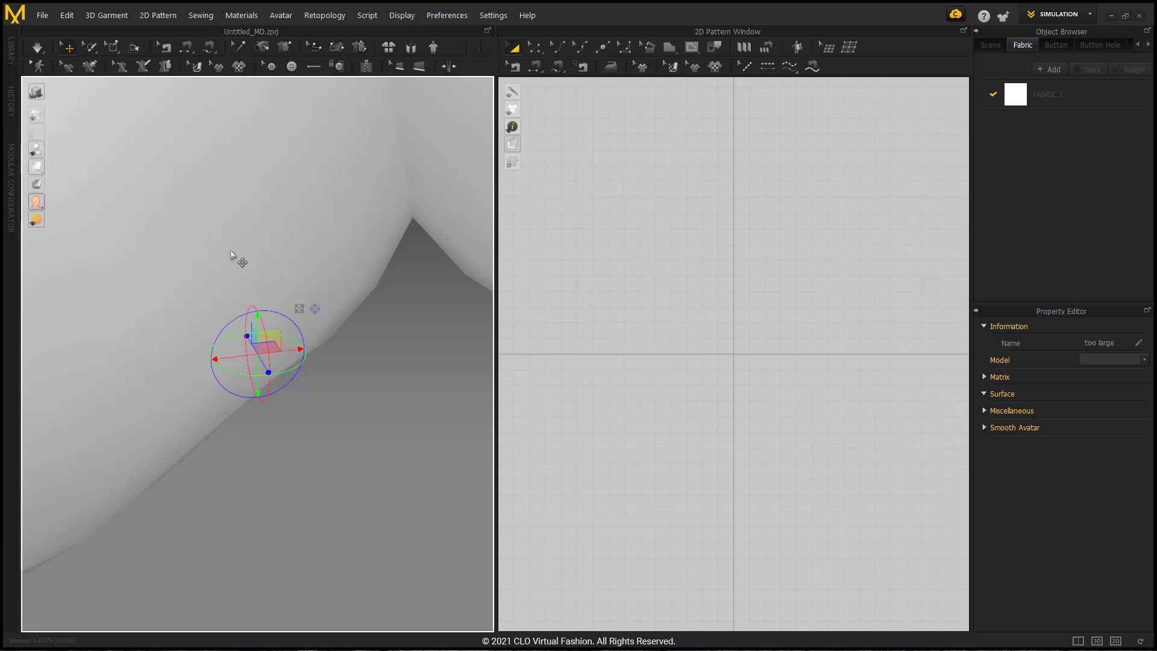
left_click(158, 259)
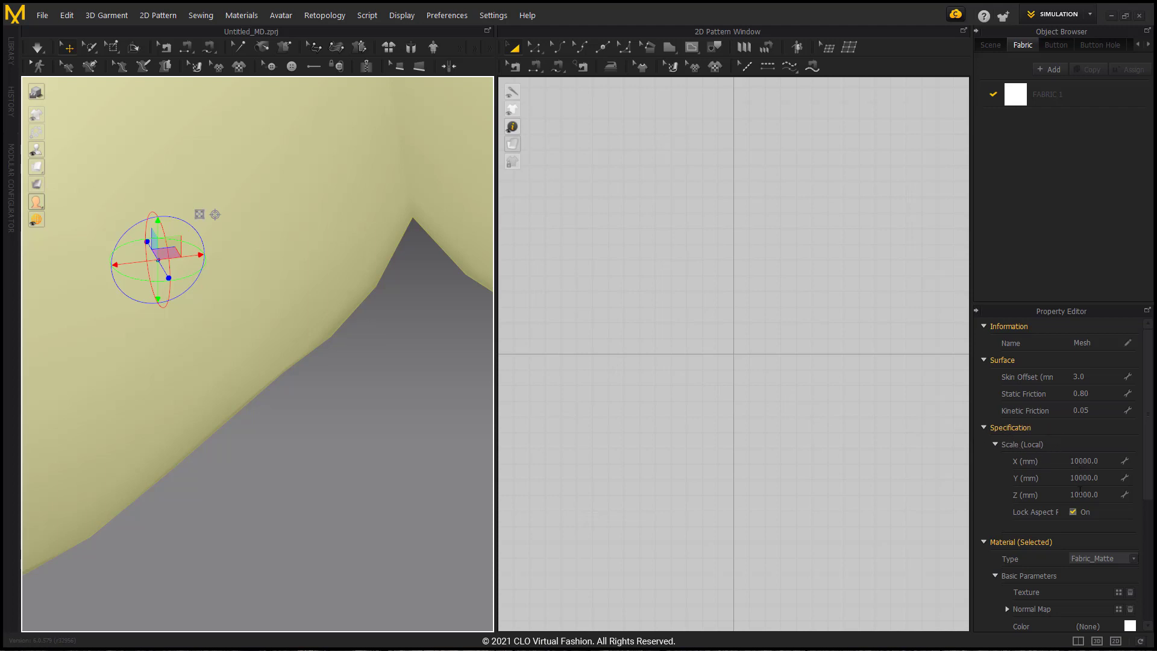
left_click(1085, 461)
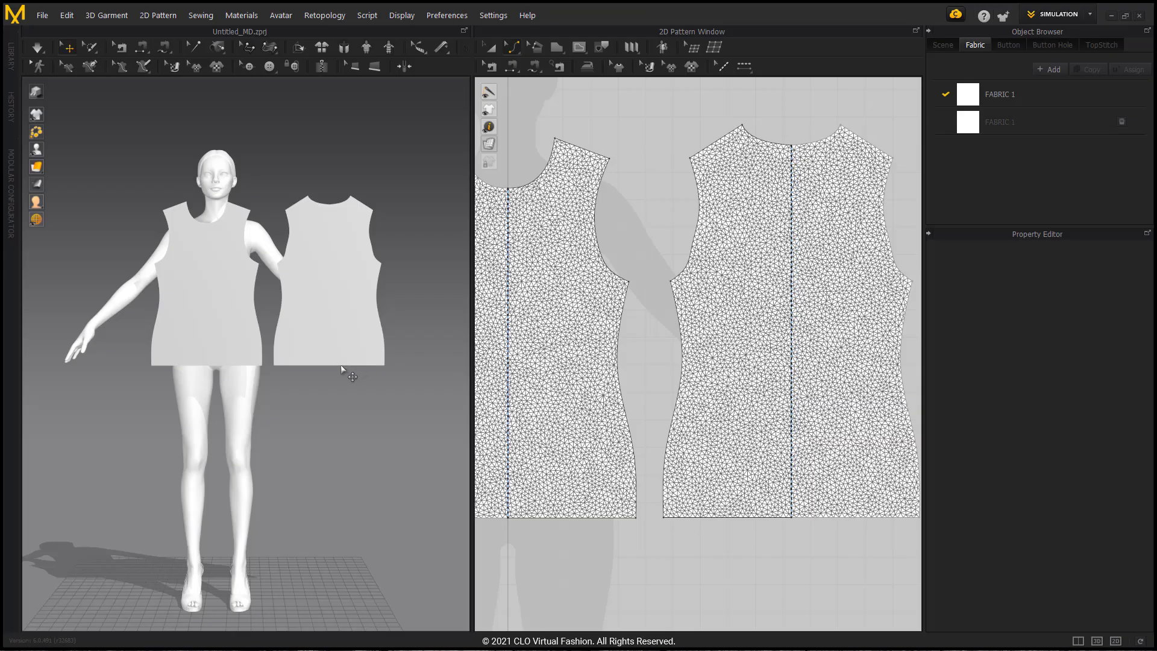
Move the back bodice piece in the 3D window so it is positioned behind the avatar
scroll(362, 378, "up", 2)
right_click_drag(351, 387, 172, 415)
left_click_drag(101, 392, 296, 374)
right_click_drag(296, 374, 267, 397)
scroll(268, 397, "up", 2)
scroll(268, 397, "down", 3)
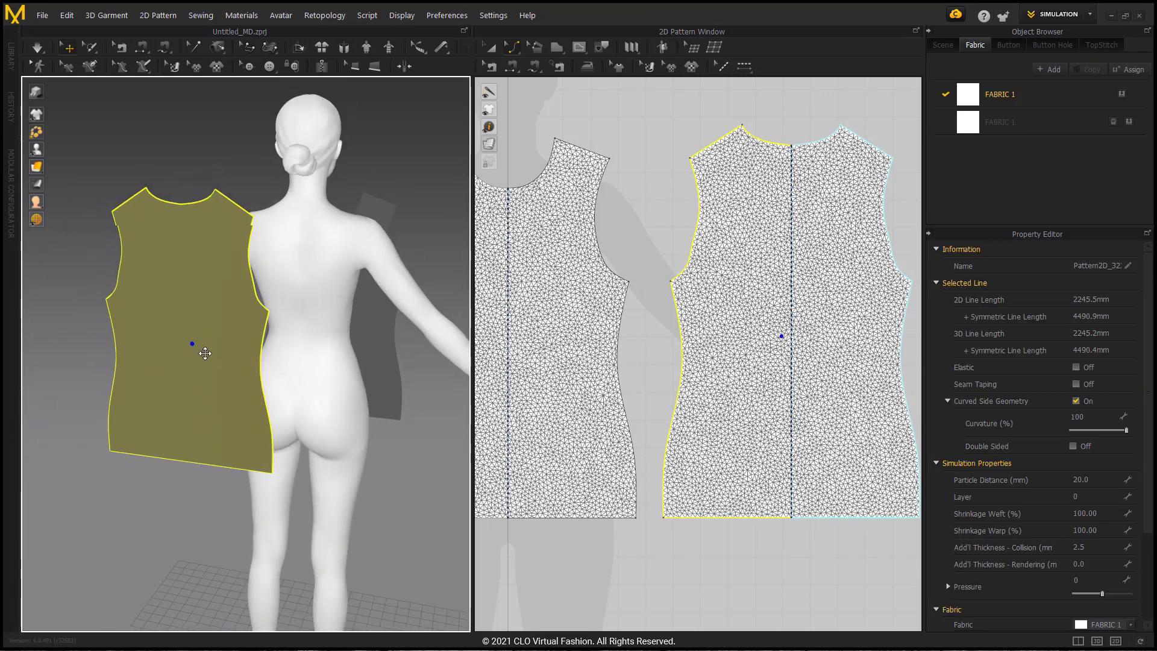
left_click_drag(201, 345, 292, 365)
left_click(290, 341)
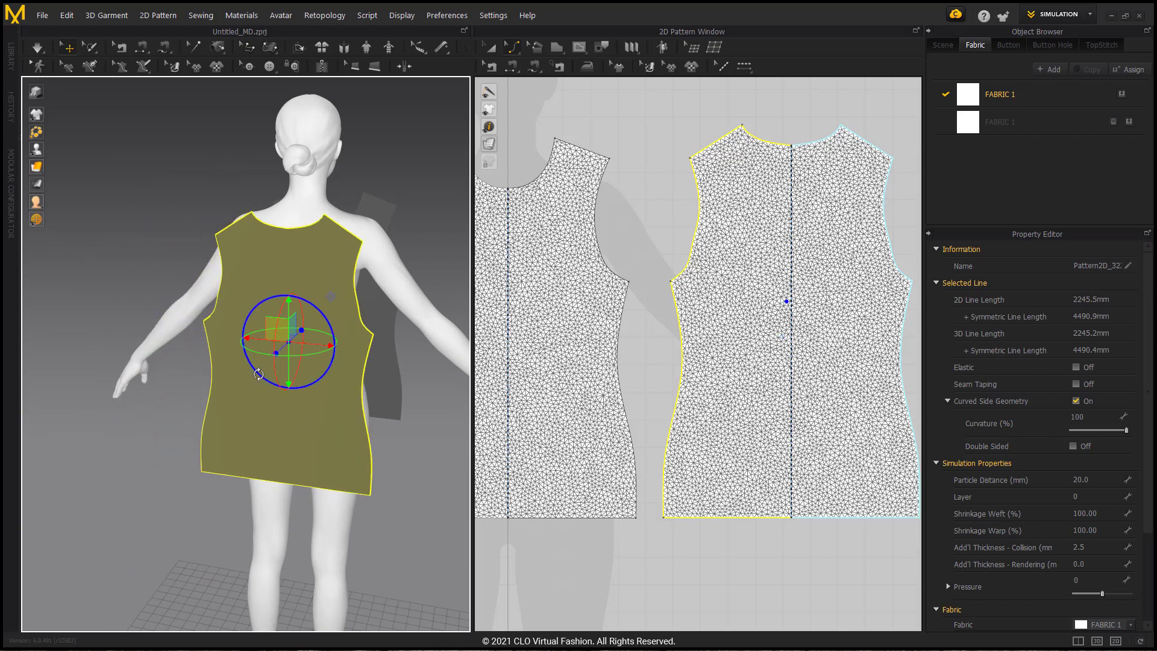
key("Escape")
Refine the back bodice piece's placement so it lines up behind the avatar and the front piece
mouse_move(294, 322)
right_mouse_down()
mouse_move(380, 323)
mouse_move(325, 320)
mouse_move(302, 344)
mouse_move(194, 356)
mouse_move(161, 320)
mouse_move(302, 317)
mouse_move(224, 325)
mouse_move(272, 331)
right_mouse_up()
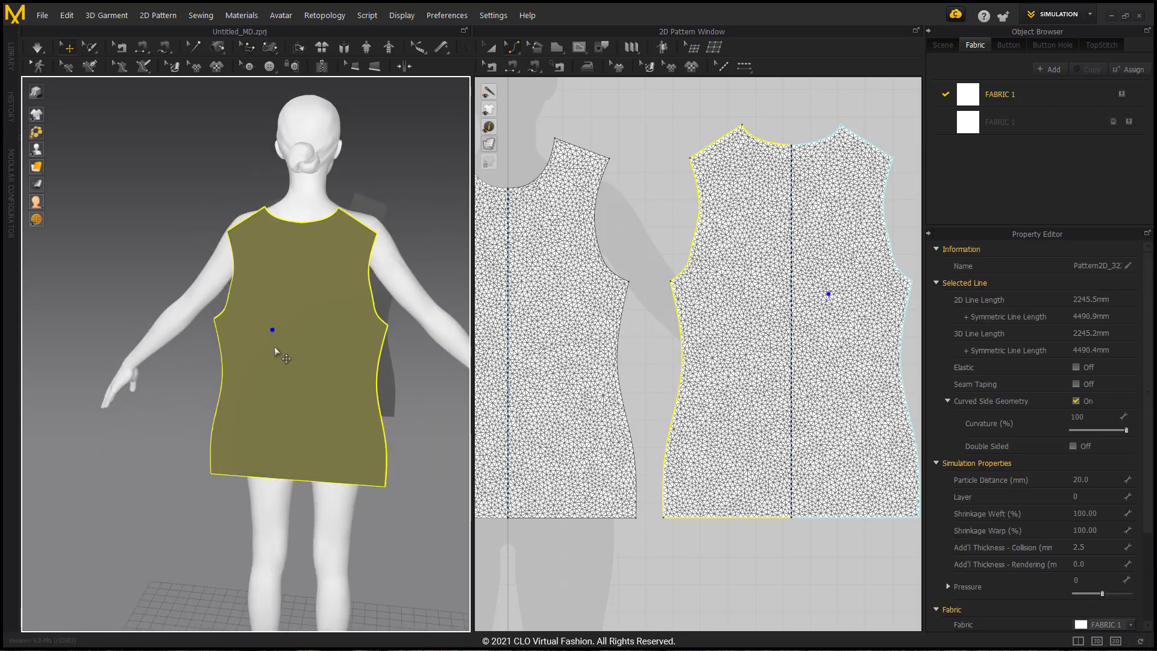
left_click(274, 349)
left_click_drag(275, 349, 415, 305)
right_click_drag(415, 304, 236, 231)
key("4")
left_click(272, 257)
left_click_drag(221, 381, 258, 380)
right_click_drag(258, 379, 226, 390)
key("2")
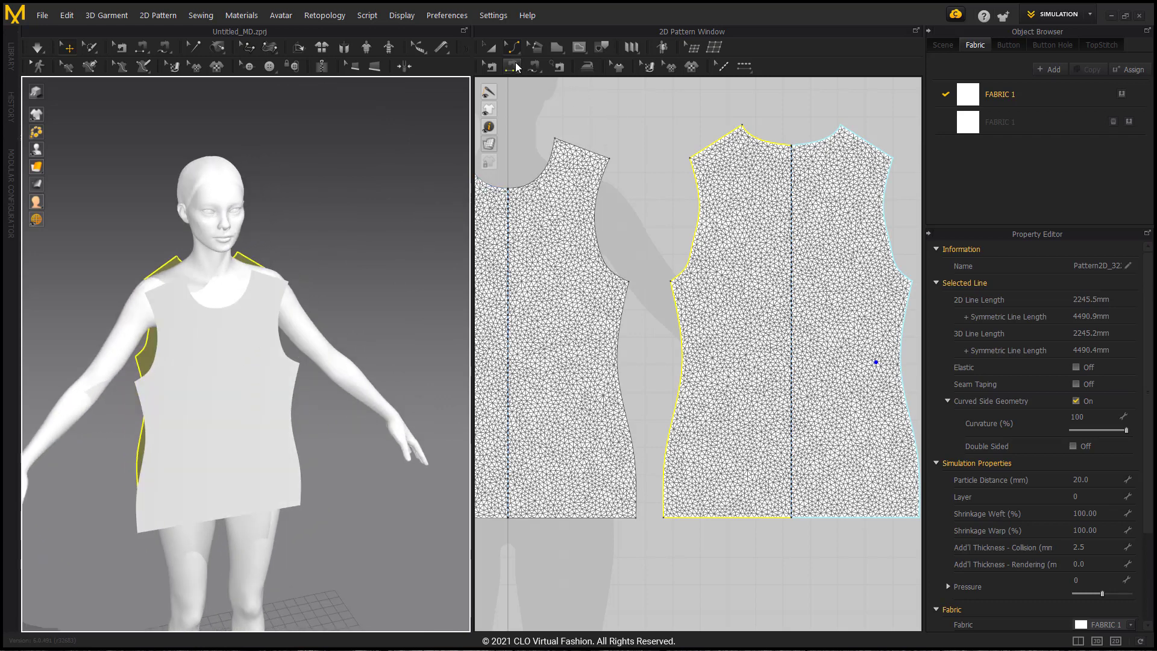
Sew the front bodice to the back bodice along the shoulders and side seams with Segment Sewing
left_click(513, 67)
left_click(582, 149)
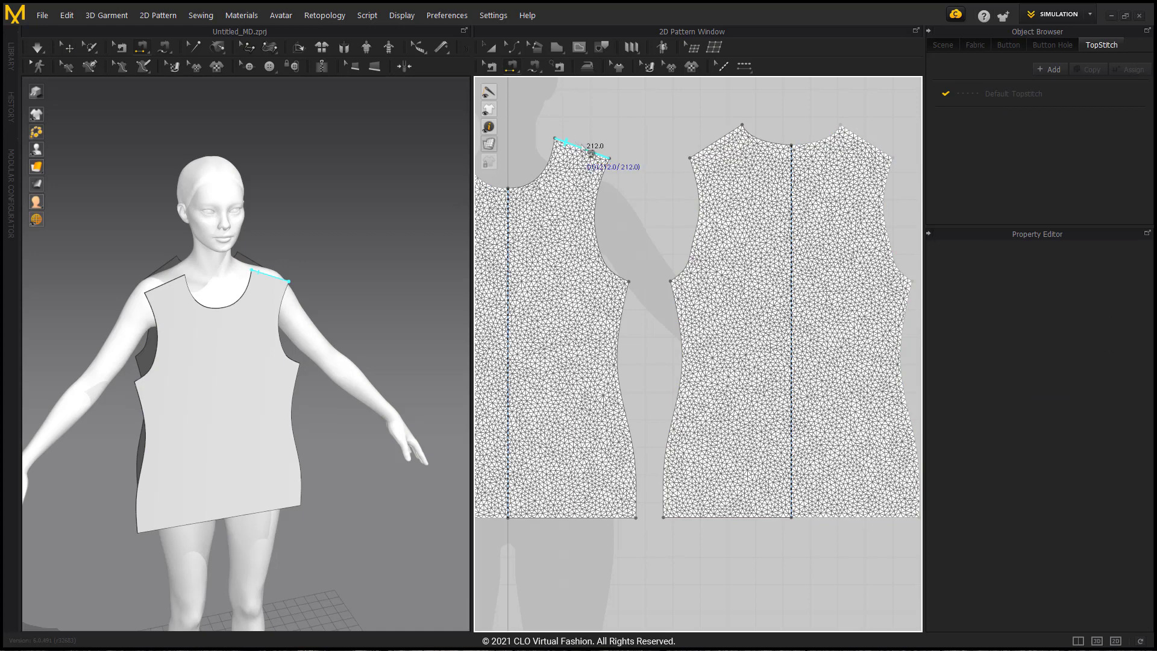
left_click(731, 129)
right_click_drag(289, 310, 216, 301)
left_click(211, 361)
left_click(269, 388)
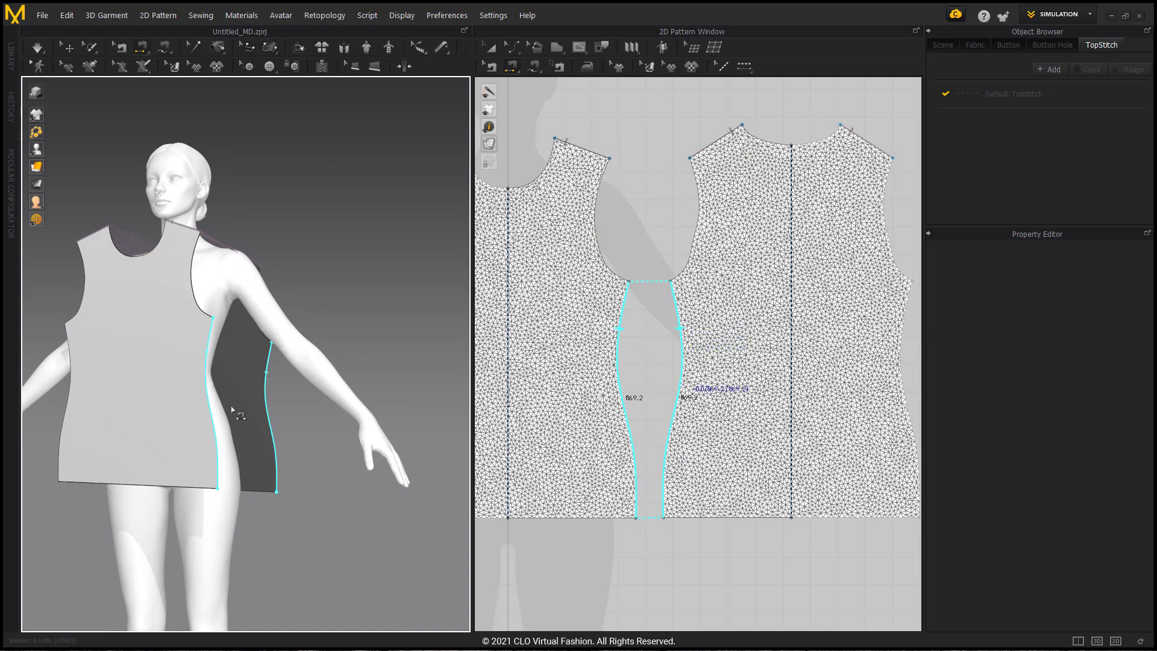
left_click(269, 368)
middle_click_drag(243, 370, 259, 440)
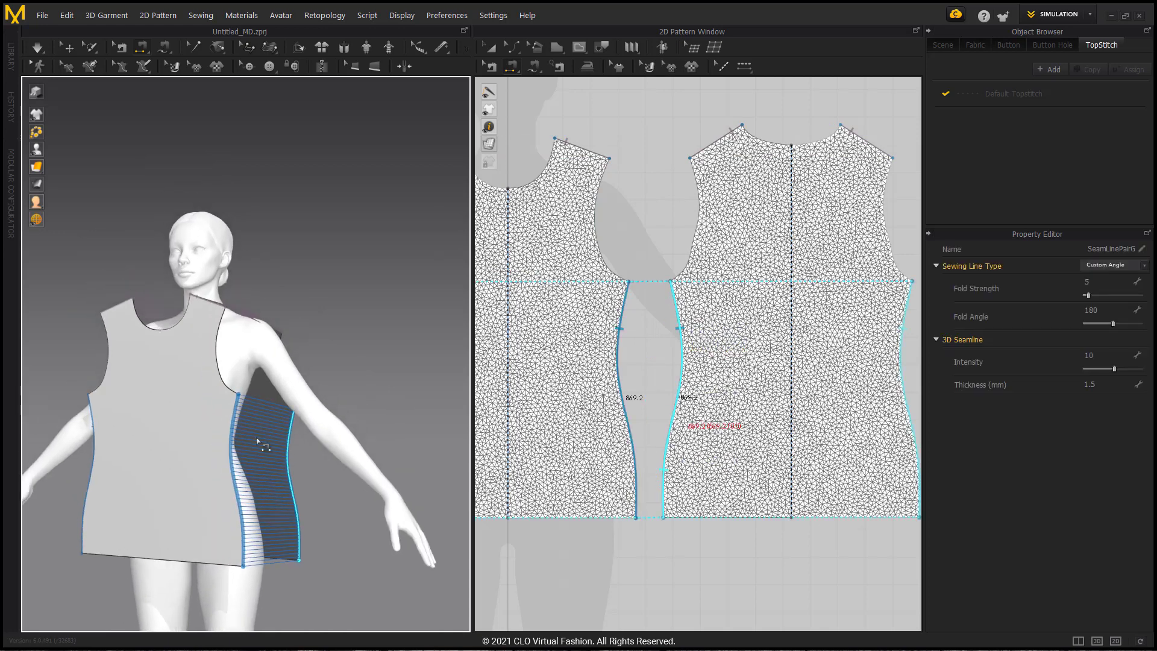
Adjust the front bodice piece's position in front of the avatar
key("q")
mouse_move(192, 450)
left_mouse_down()
mouse_move(201, 460)
mouse_move(215, 447)
left_mouse_up()
right_click_drag(215, 446, 278, 443)
right_click_drag(290, 527, 268, 365)
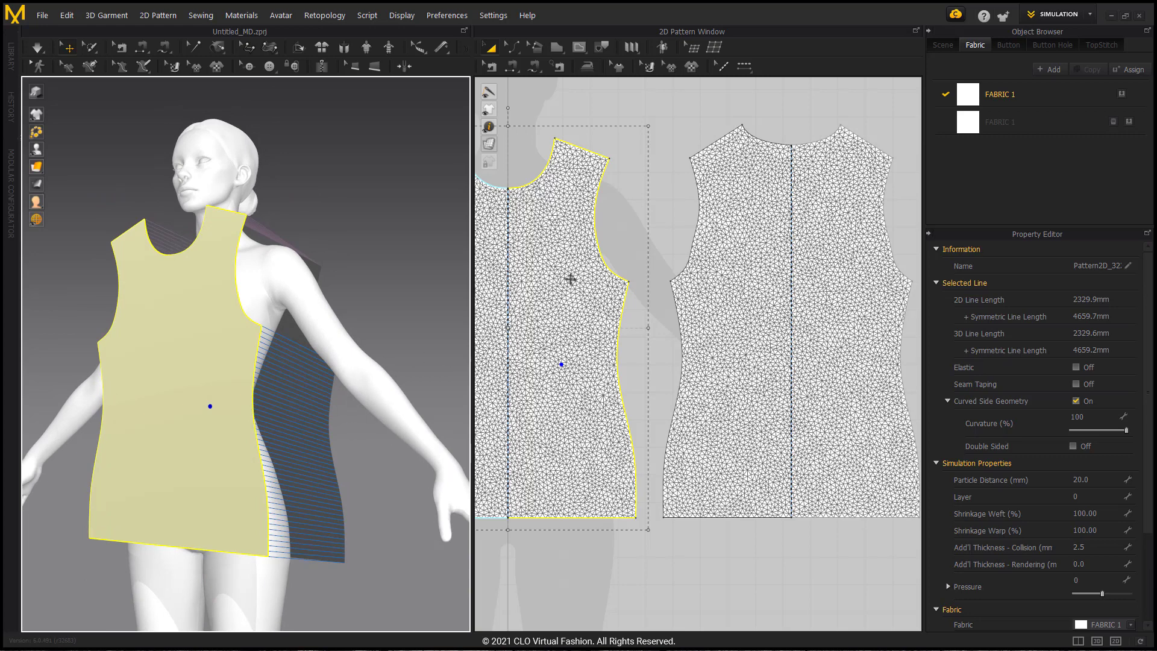
Raise the underarm points on the front and back bodice, and shift both pieces up slightly on the avatar
key("z")
left_click_drag(620, 261, 682, 270)
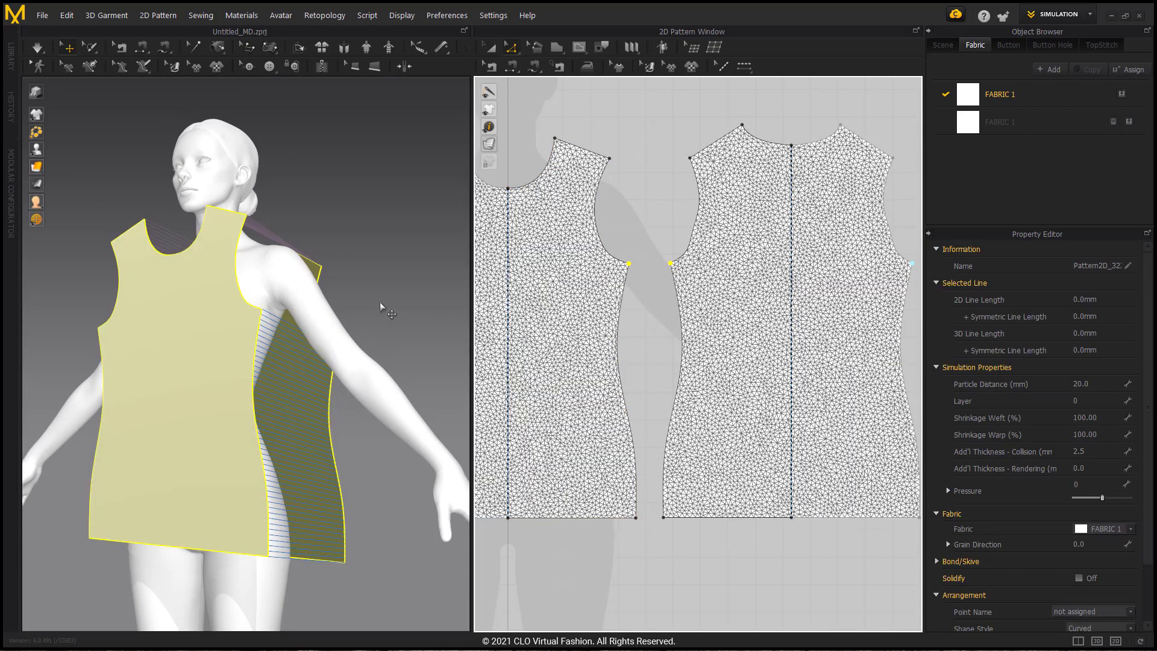
right_click_drag(379, 303, 299, 233)
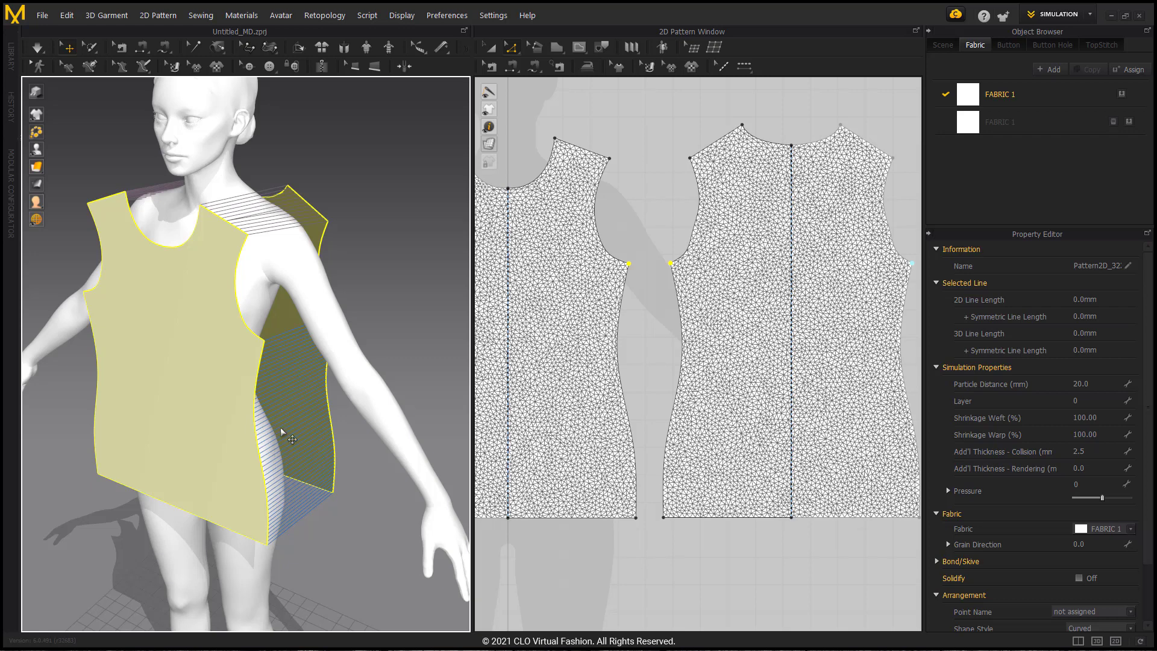
left_click_drag(224, 273, 218, 245)
left_click(373, 230)
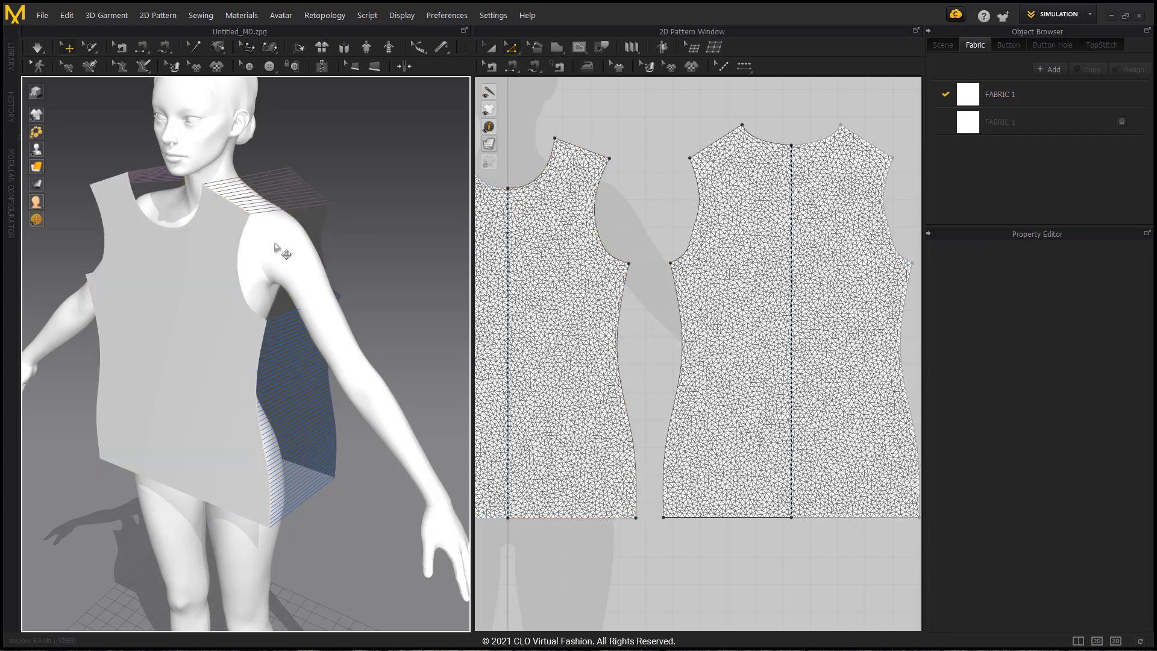
Simulate the sewn garment and pull the front fabric up towards the avatar's neck
left_click(37, 48)
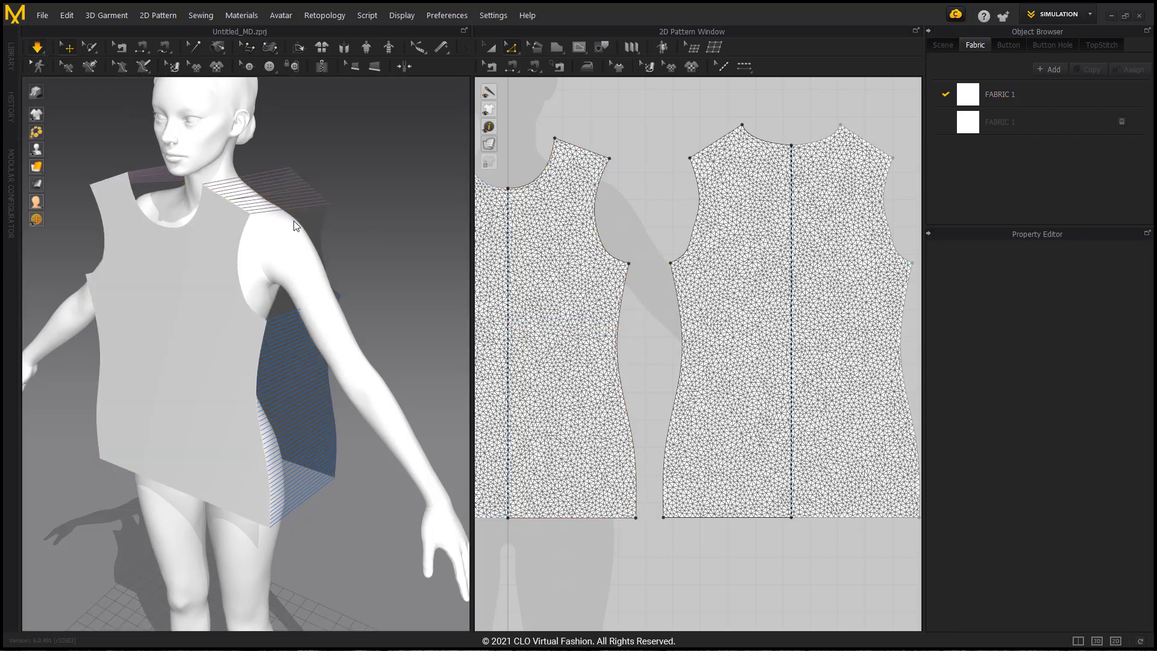
left_click(258, 245)
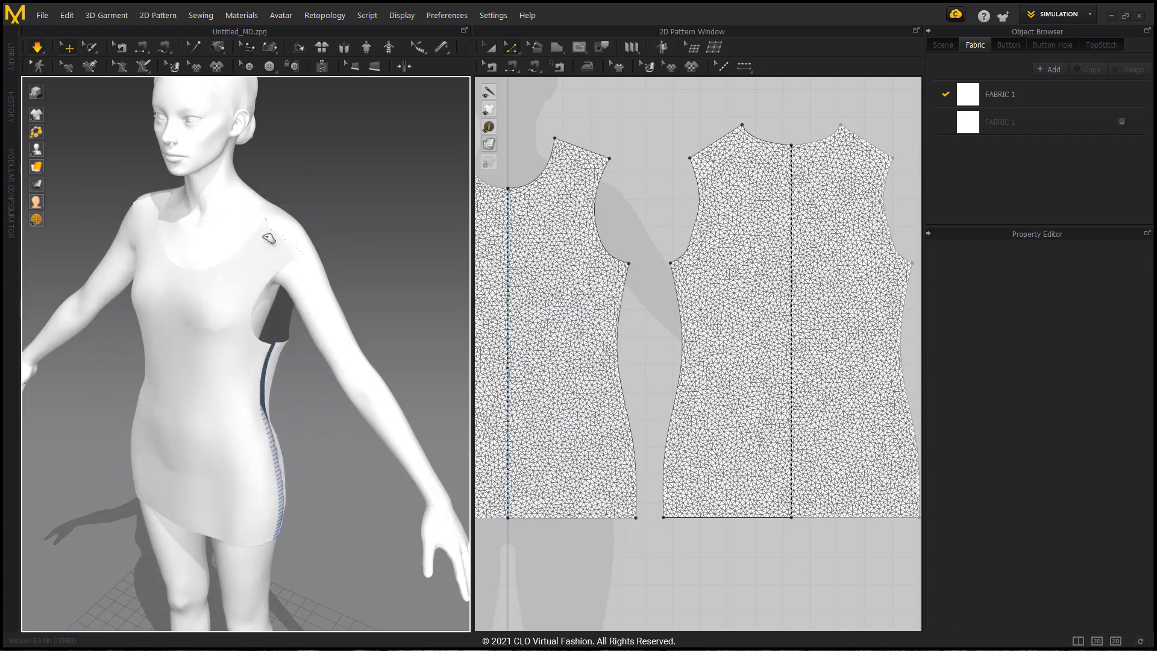
left_click_drag(239, 418, 179, 197)
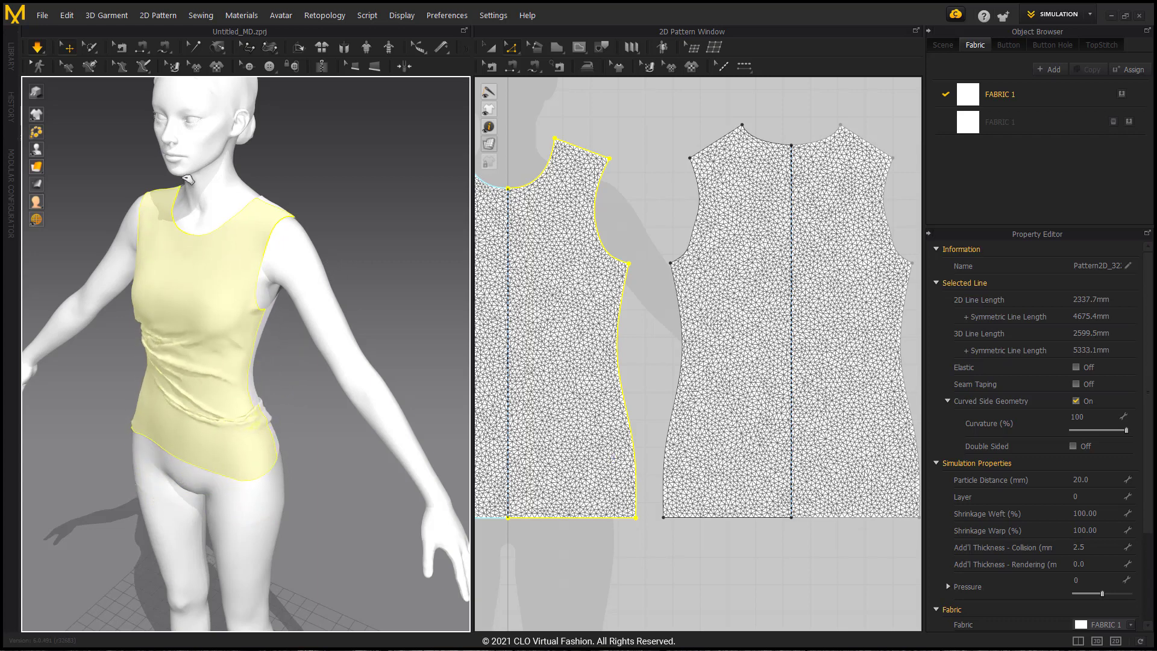
Pull the top's front fabric upward and sideways at several points around the waist while the simulation runs
right_click_drag(229, 417, 289, 416)
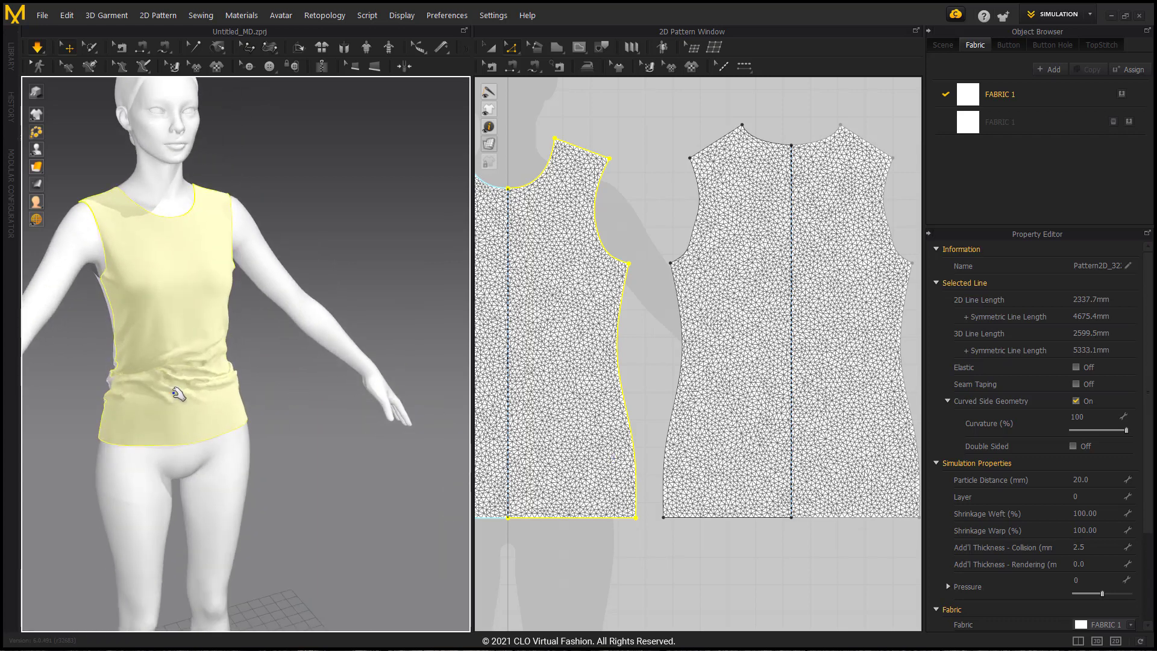
left_click_drag(177, 392, 177, 364)
right_click_drag(179, 364, 124, 341)
middle_click_drag(124, 341, 266, 309)
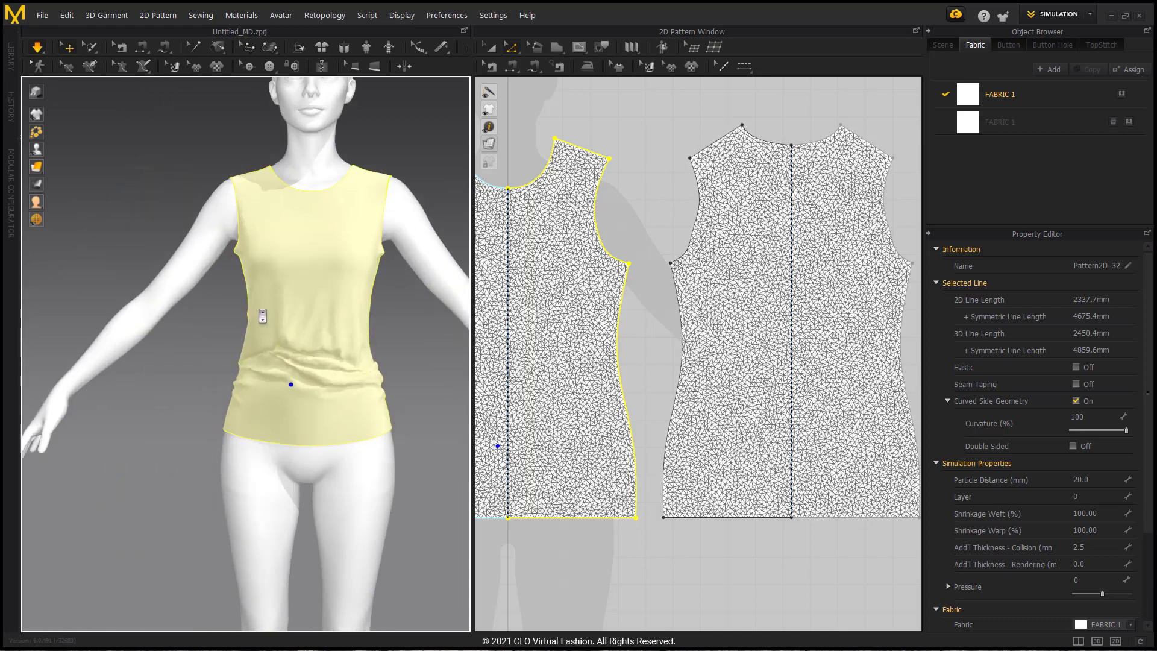
scroll(283, 334, "down", 3)
right_click_drag(294, 351, 341, 388)
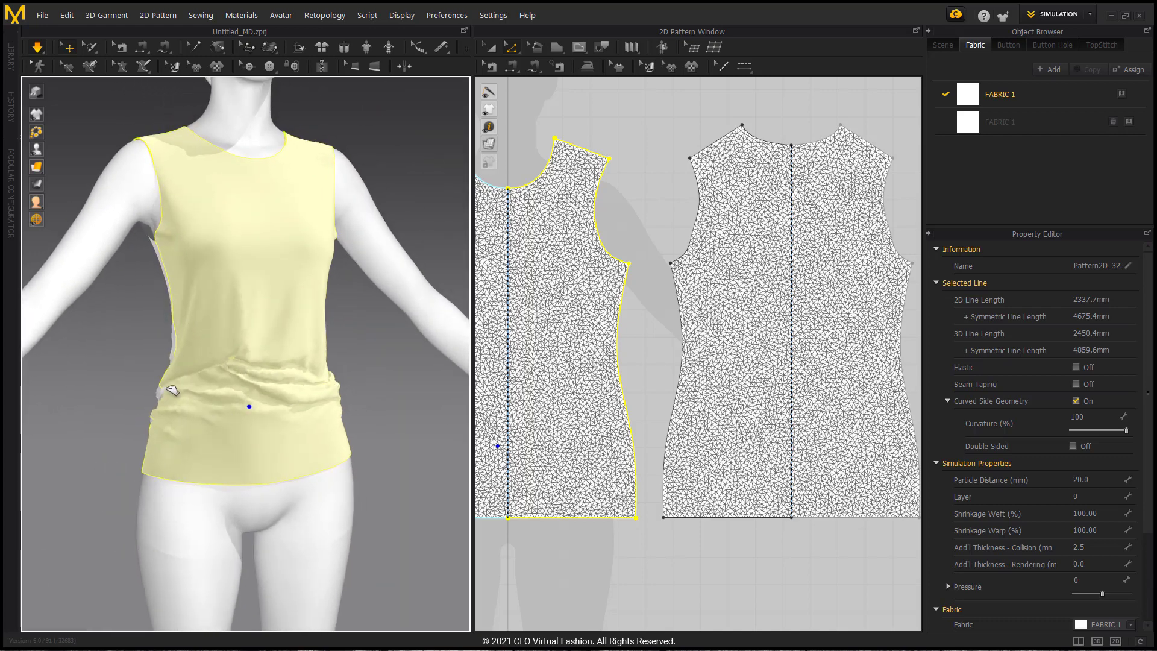
left_click_drag(172, 386, 278, 401)
right_click_drag(332, 365, 306, 390)
left_click_drag(315, 380, 350, 316)
left_click_drag(199, 357, 196, 322)
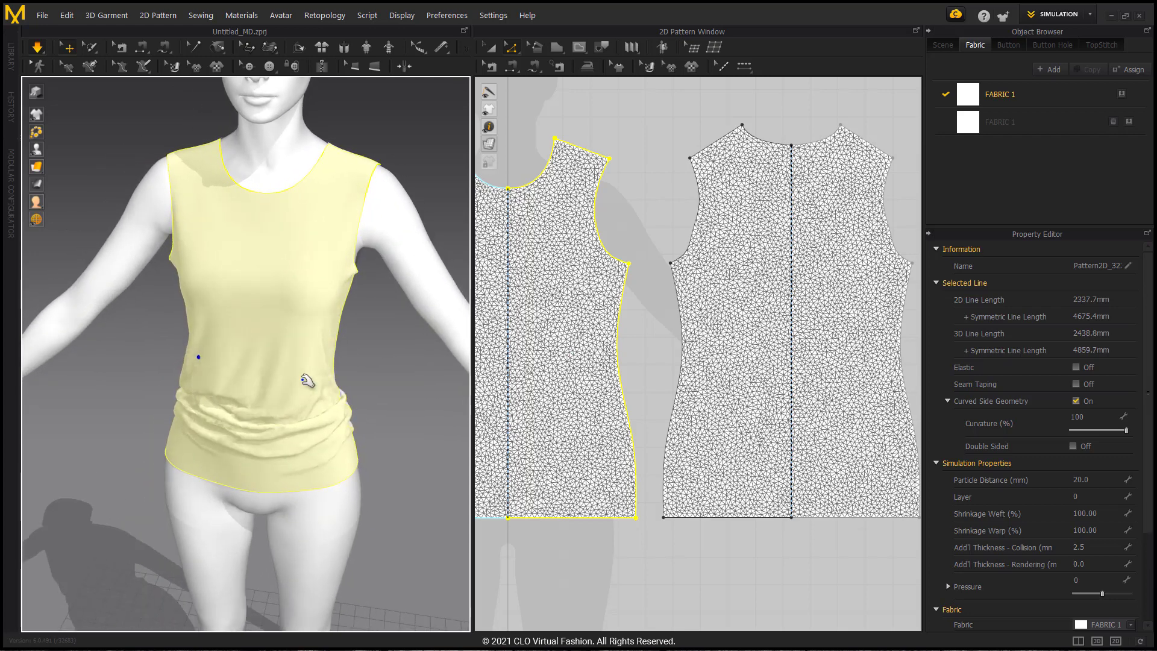
right_click_drag(327, 358, 323, 354)
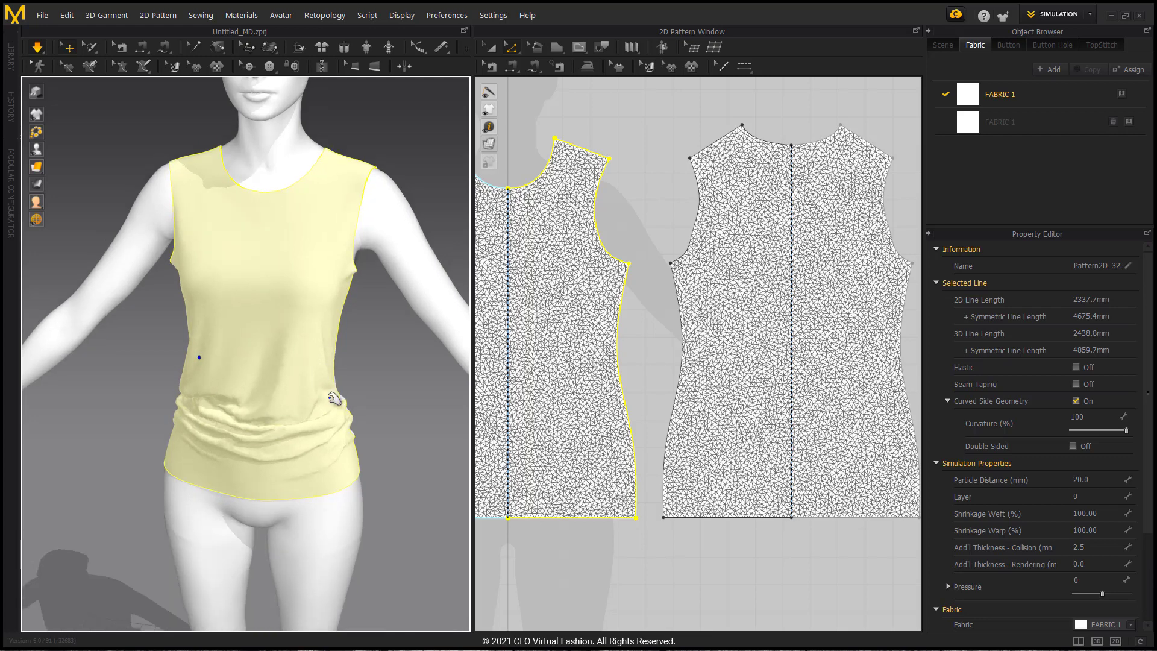
right_click_drag(312, 331, 330, 349)
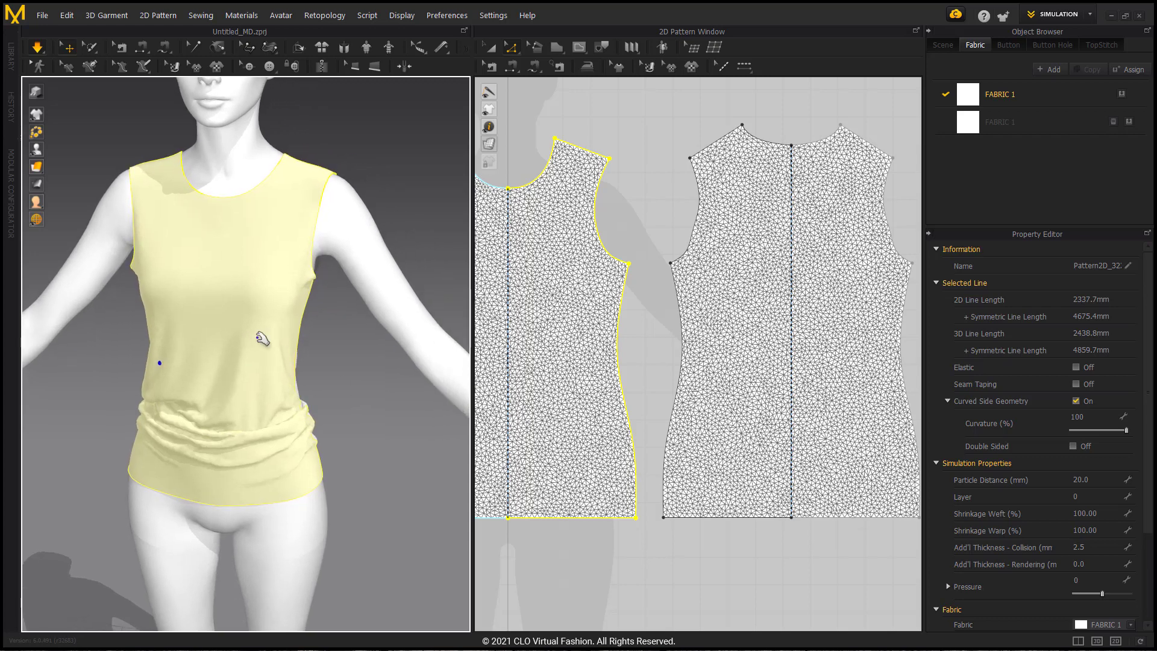
Switch the 2D patterns from mesh to plain surface display and inspect the gap between the garment and the avatar's shoulder up close
mouse_move(499, 148)
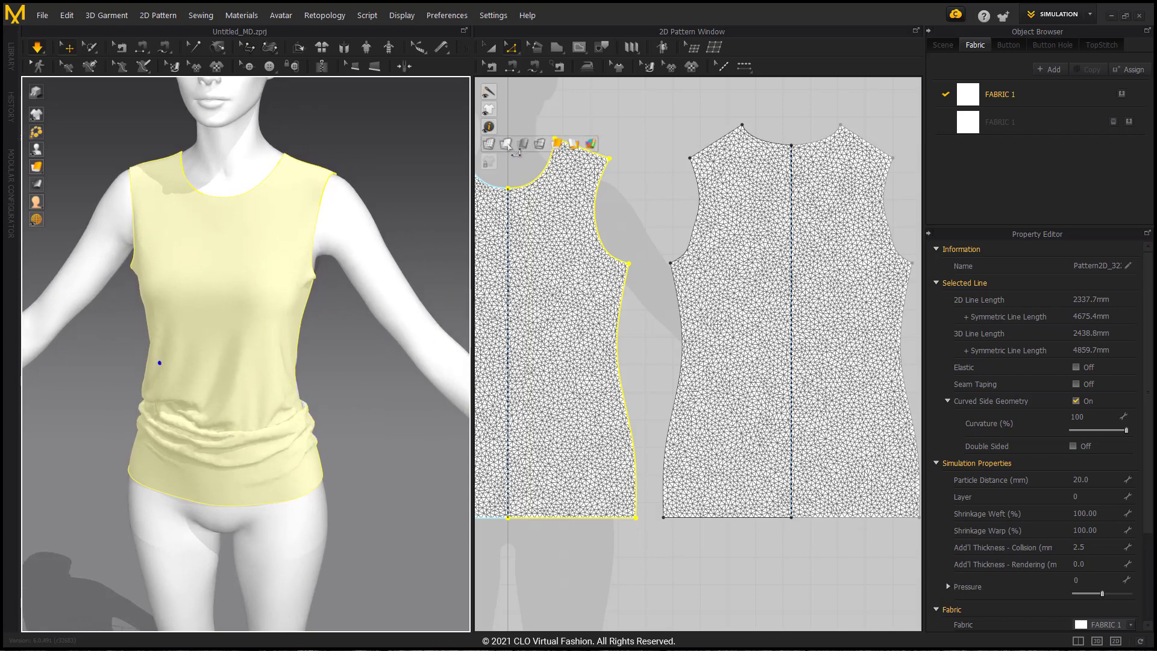
left_click(509, 146)
right_click_drag(161, 291, 221, 341)
scroll(216, 340, "up", 5)
middle_click_drag(259, 323, 273, 428)
right_click_drag(274, 429, 271, 413)
scroll(246, 323, "up", 2)
mouse_move(248, 323)
right_mouse_down()
mouse_move(258, 395)
mouse_move(226, 320)
right_mouse_up()
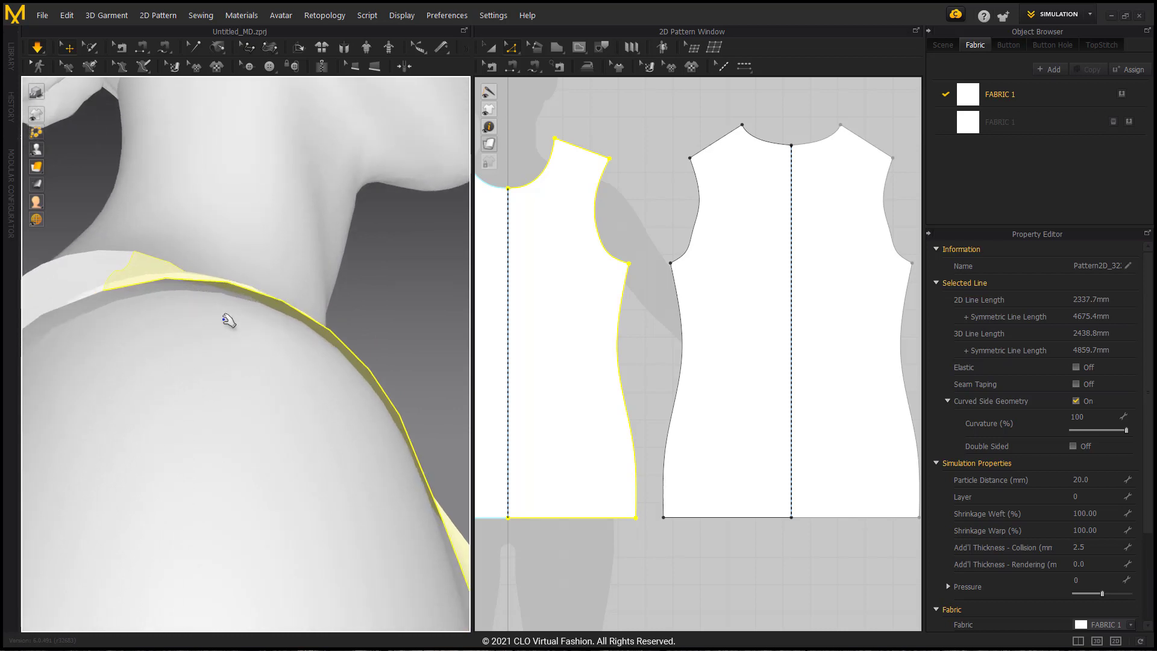
right_click_drag(247, 296, 219, 307)
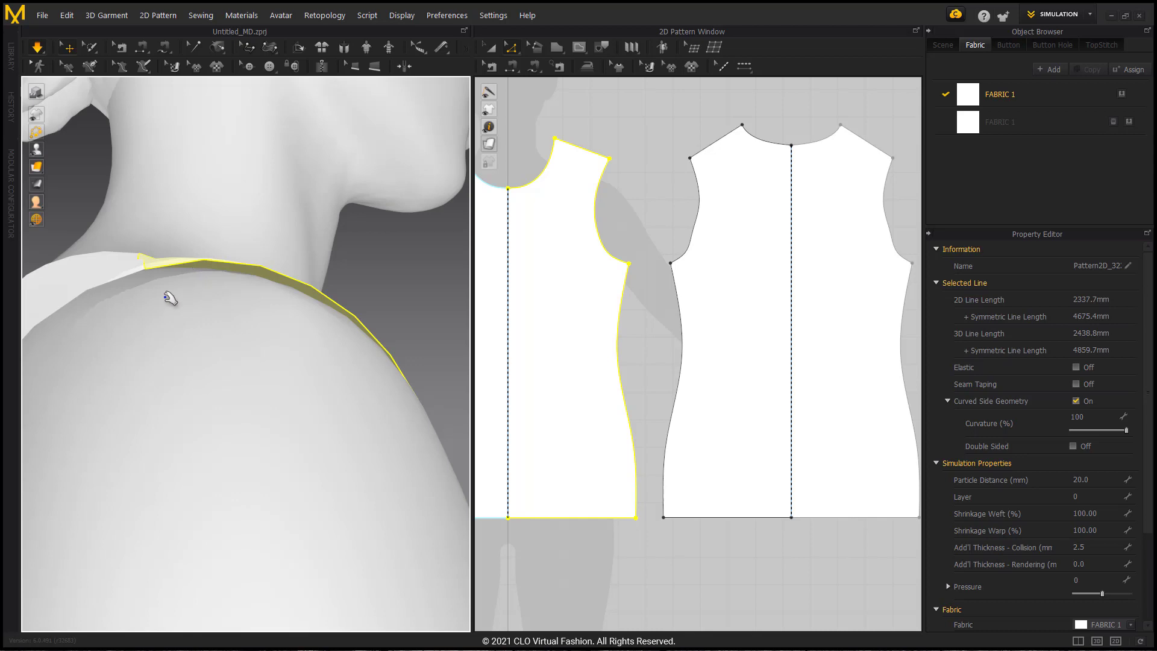
right_click_drag(232, 342, 207, 334)
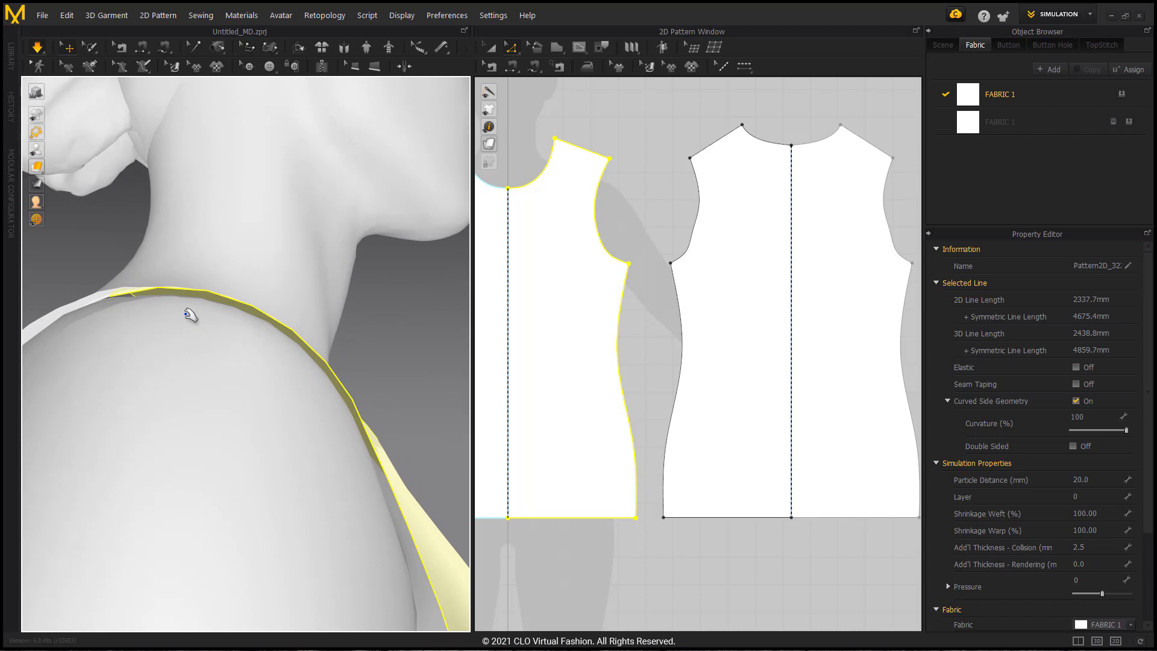
Pull the bunched fabric at the front of the abdomen upward several times and check the folds that form
right_click_drag(275, 397, 140, 398)
scroll(377, 509, "down", 2)
right_click_drag(377, 509, 331, 429)
scroll(395, 456, "down", 1)
scroll(394, 457, "down", 1)
right_click_drag(395, 457, 279, 502)
middle_click_drag(279, 502, 274, 432)
left_click_drag(272, 461, 315, 335)
left_click_drag(293, 416, 311, 388)
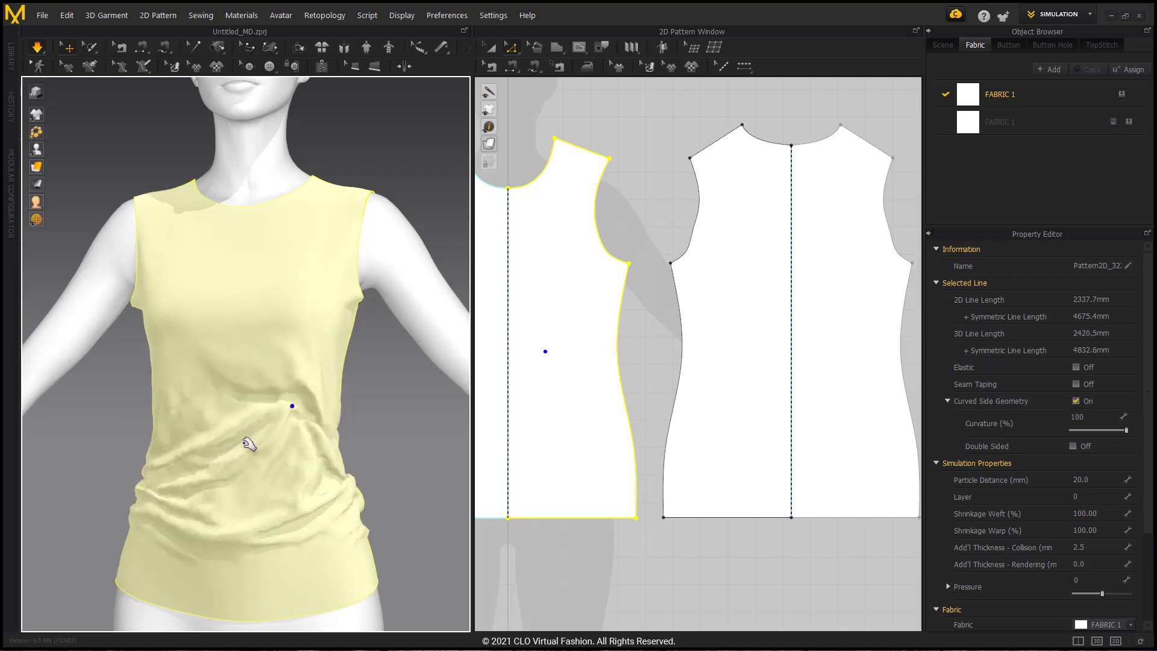
scroll(243, 445, "up", 3)
middle_click_drag(247, 385, 258, 282)
left_click_drag(291, 424, 302, 323)
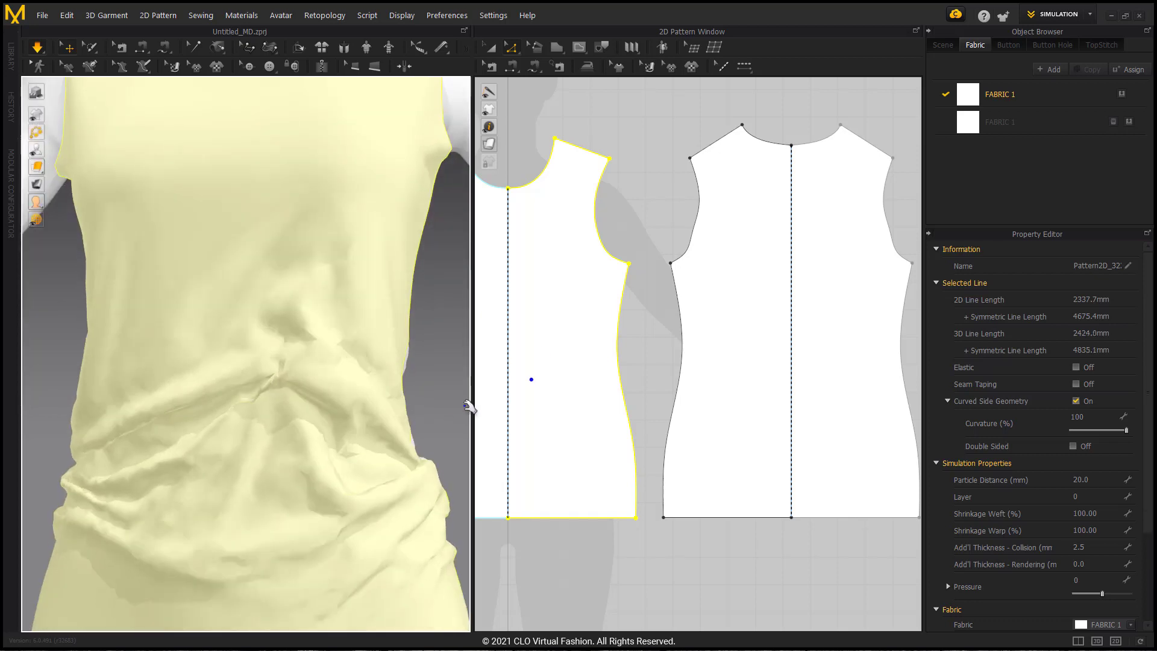
scroll(482, 404, "down", 5)
scroll(415, 403, "down", 6)
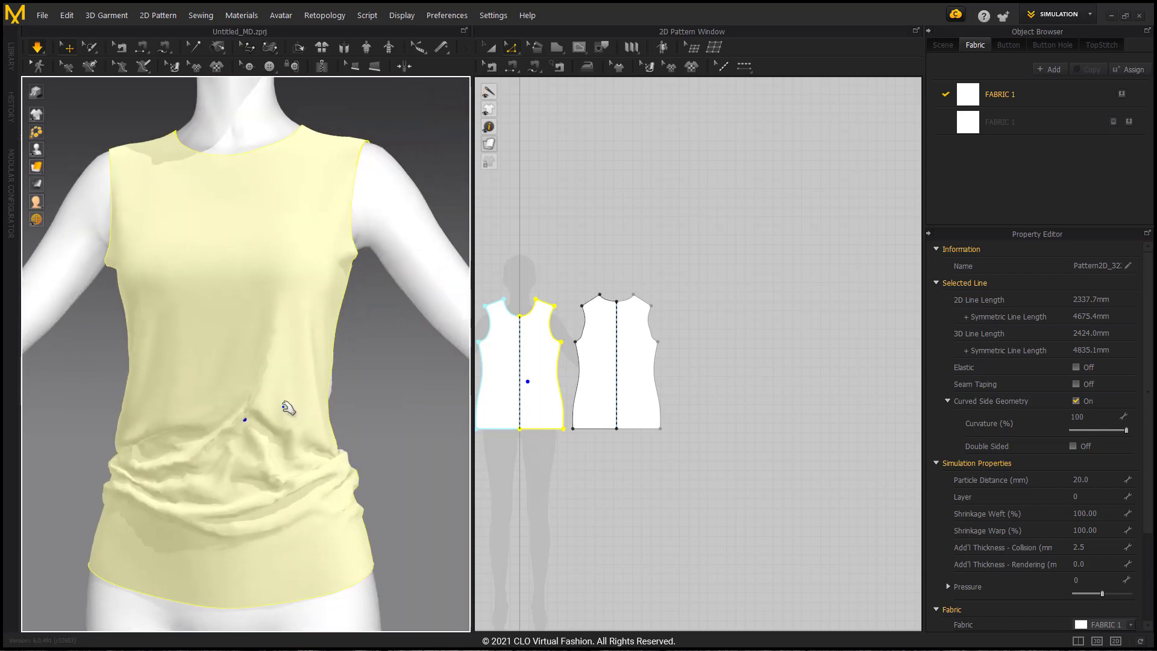
right_click_drag(223, 355, 259, 374)
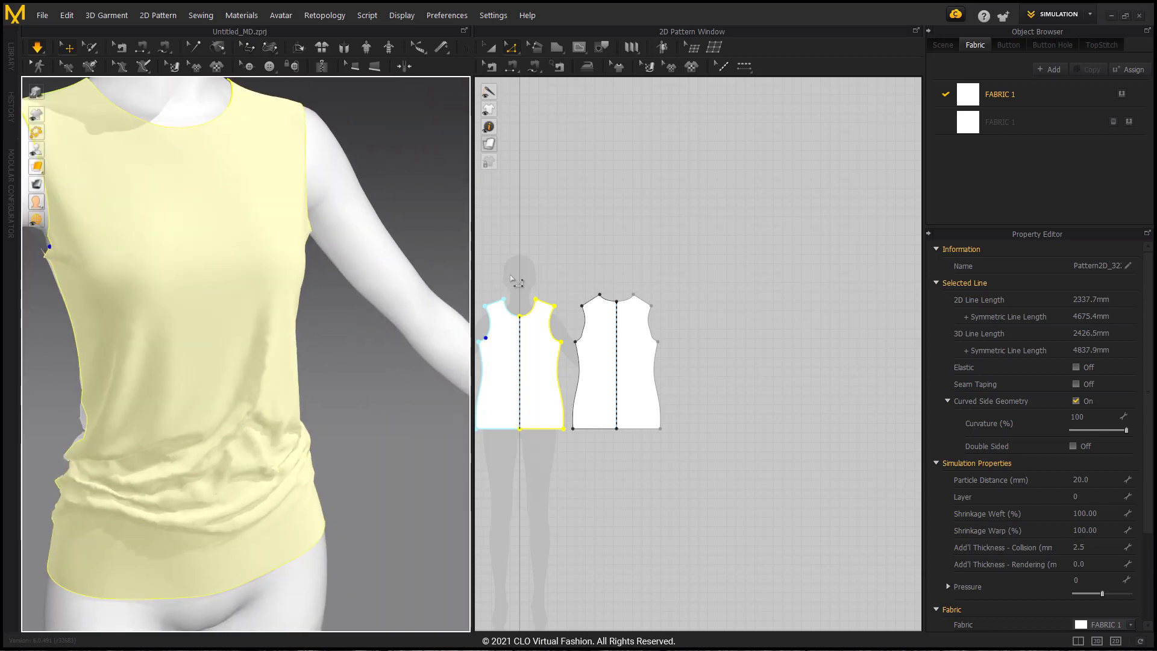
Select both the front and back bodice patterns and set their particle distance to 10 mm
middle_click_drag(542, 280, 631, 265)
right_click_drag(277, 337, 220, 344)
left_click(633, 347)
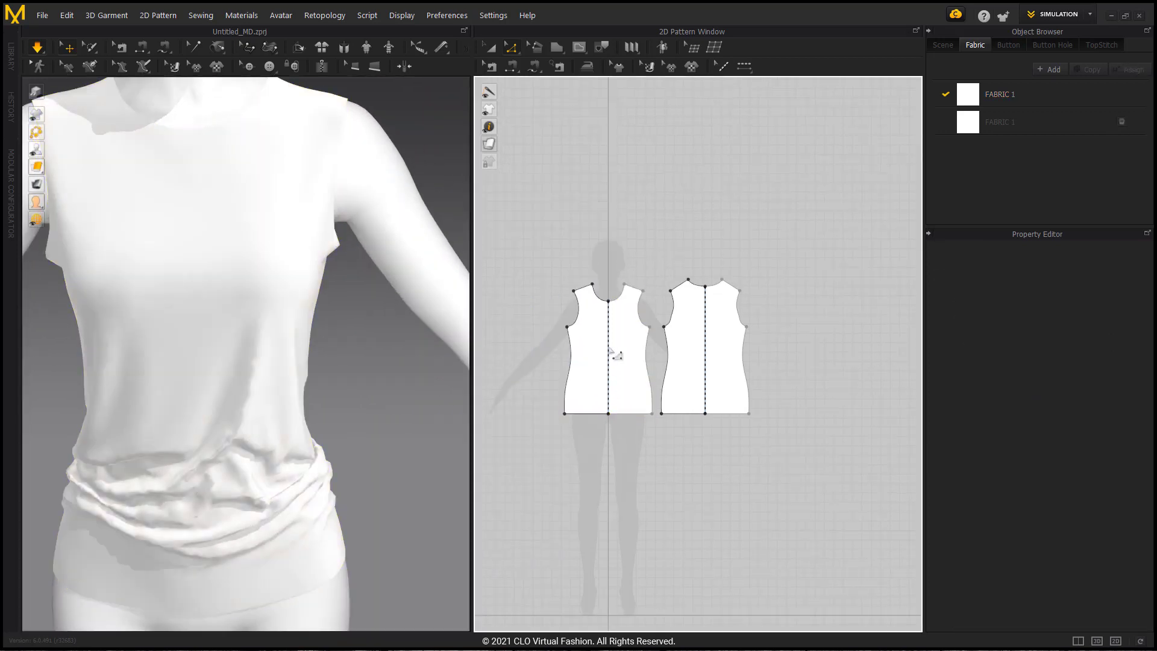
key("ctrl+a")
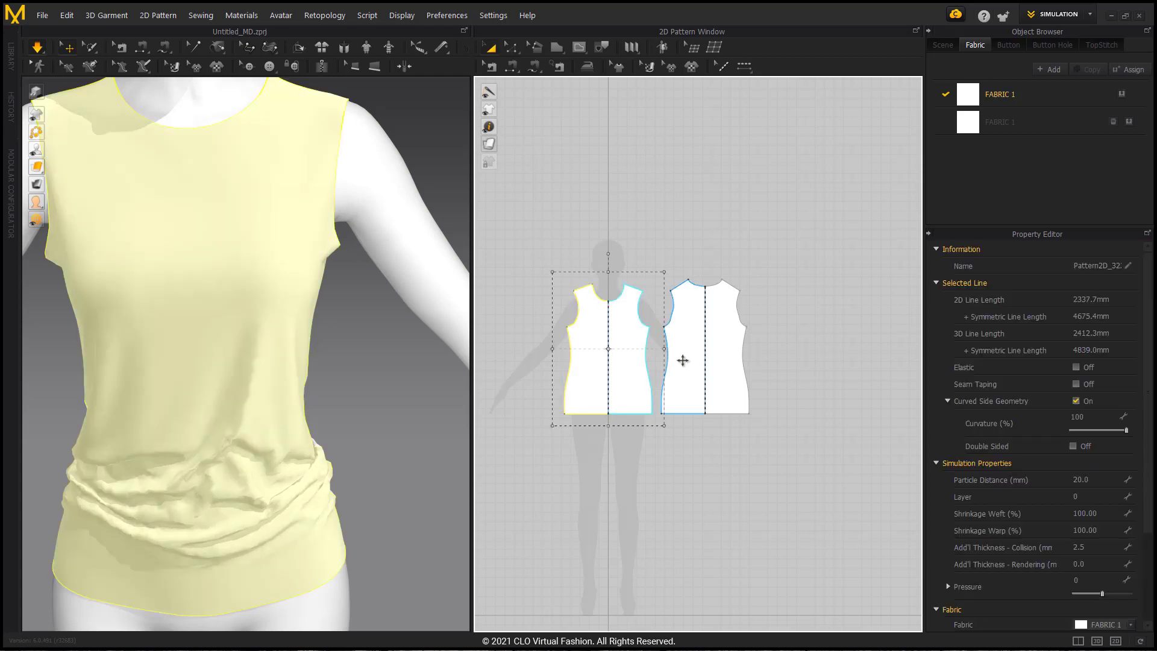
left_click(1097, 473)
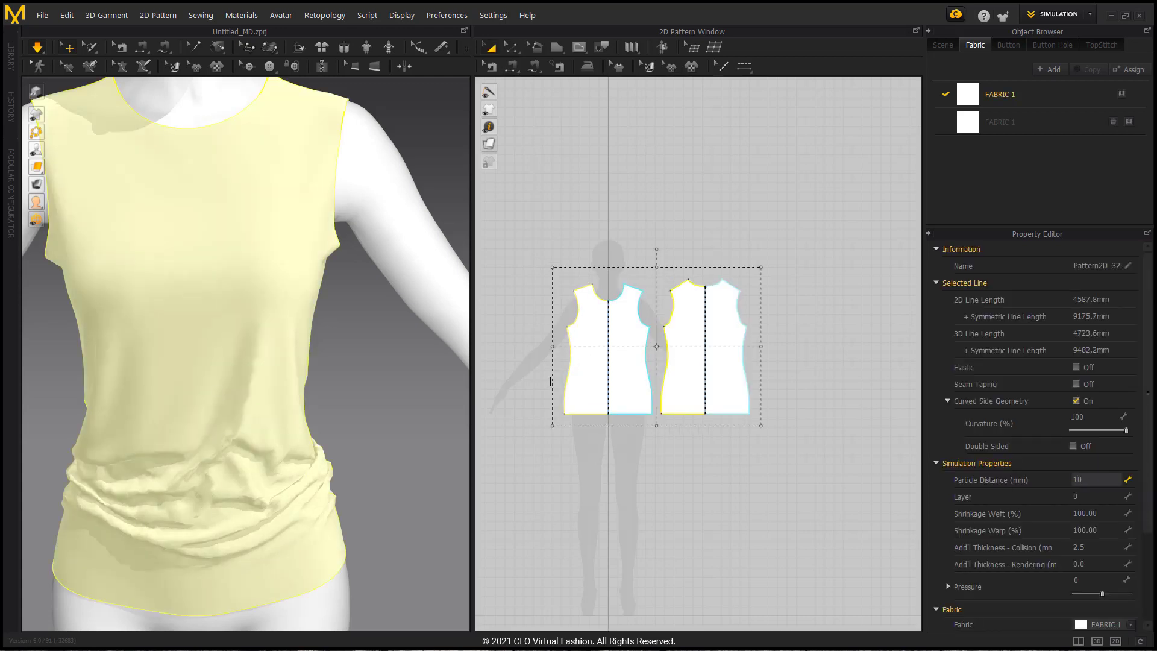
type("10")
key("Return")
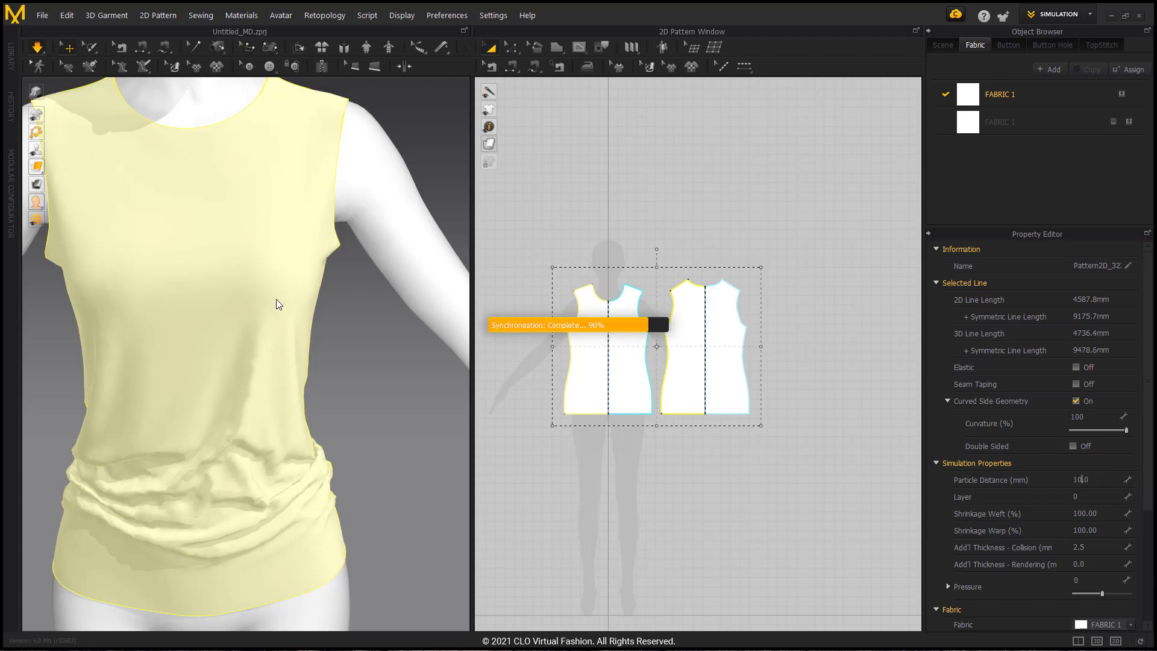
Restart the simulation and pull the waist fabric on both sides of the front bodice to rework the folds
key("space")
left_click_drag(291, 380, 287, 367)
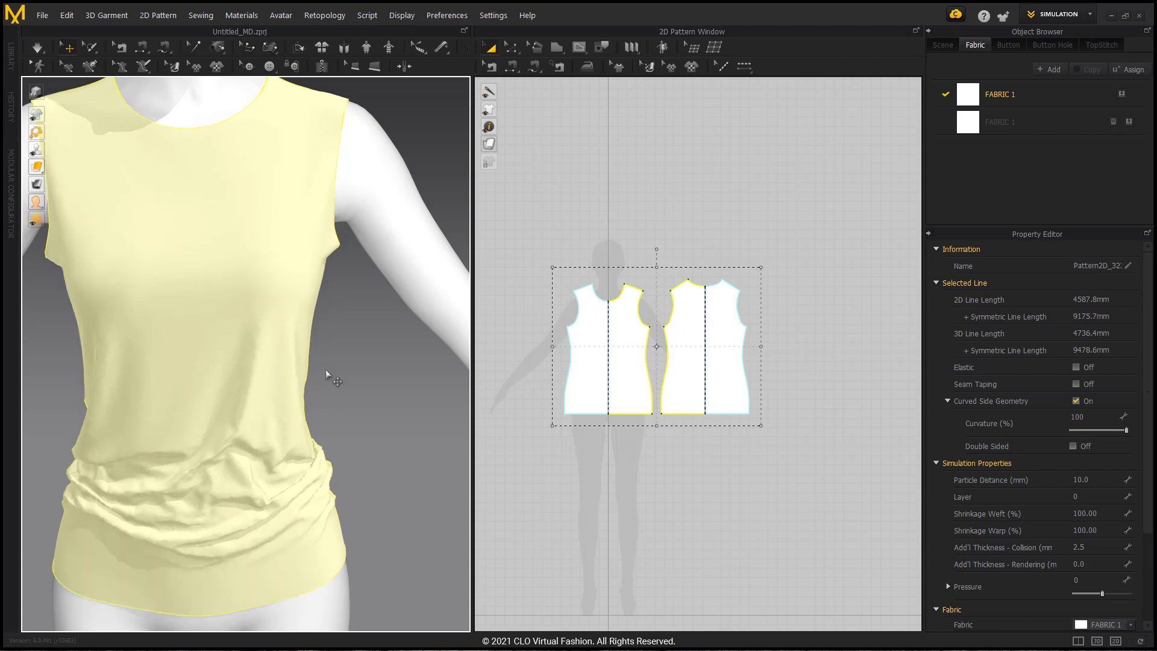
left_click(43, 47)
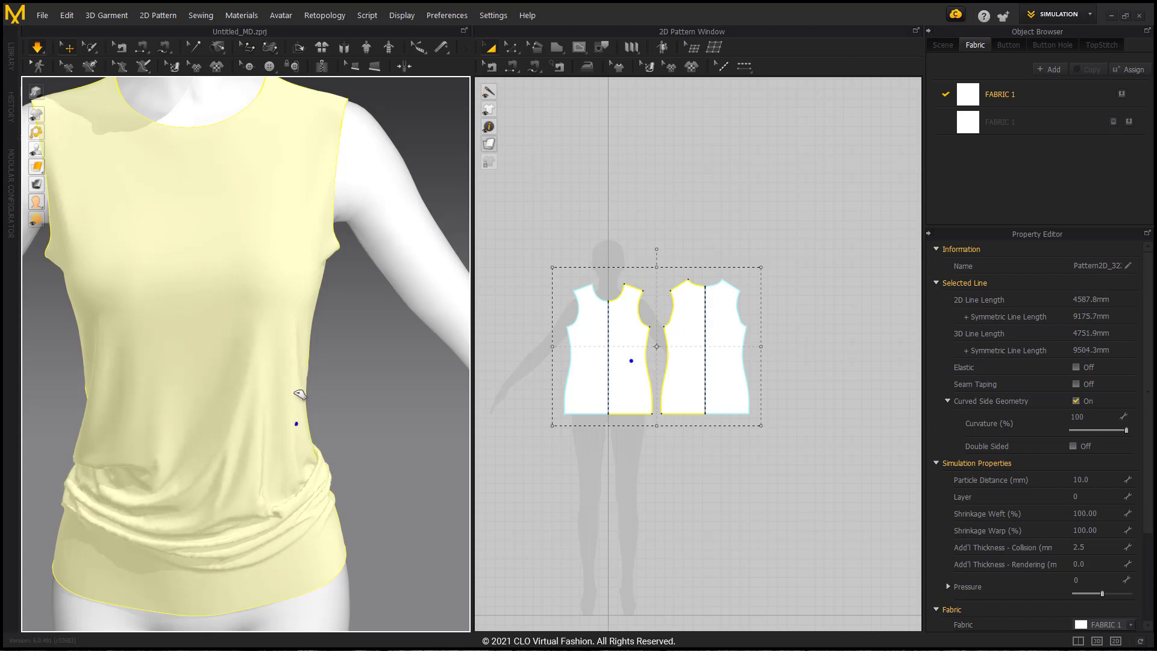
left_click_drag(305, 413, 320, 362)
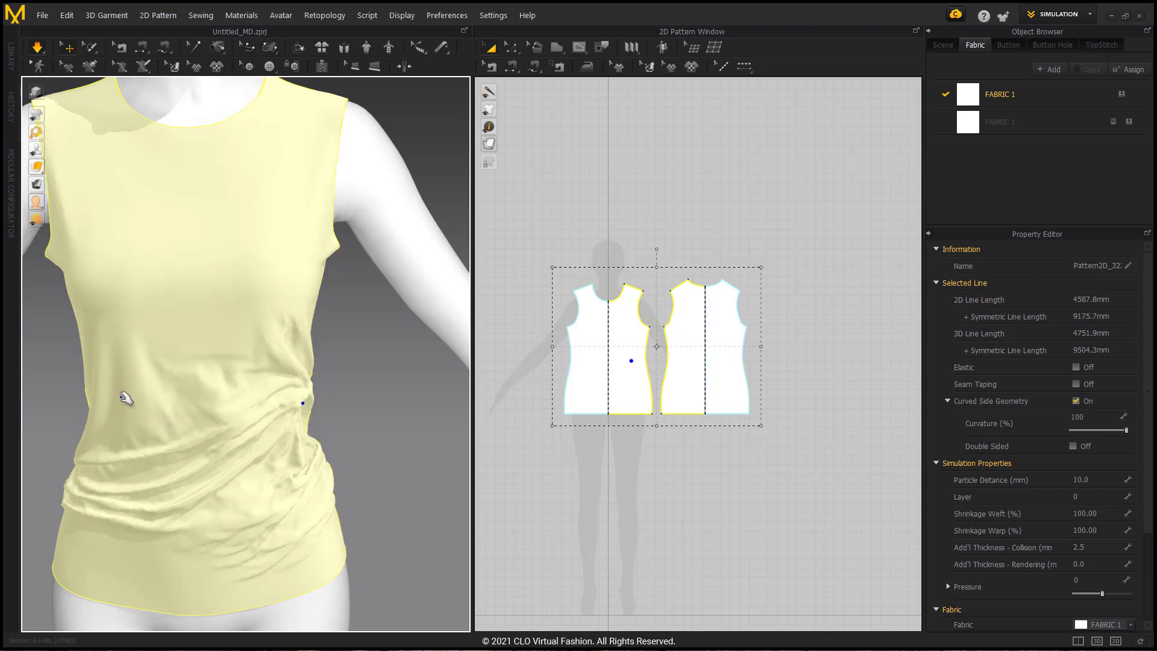
left_click_drag(123, 386, 238, 439)
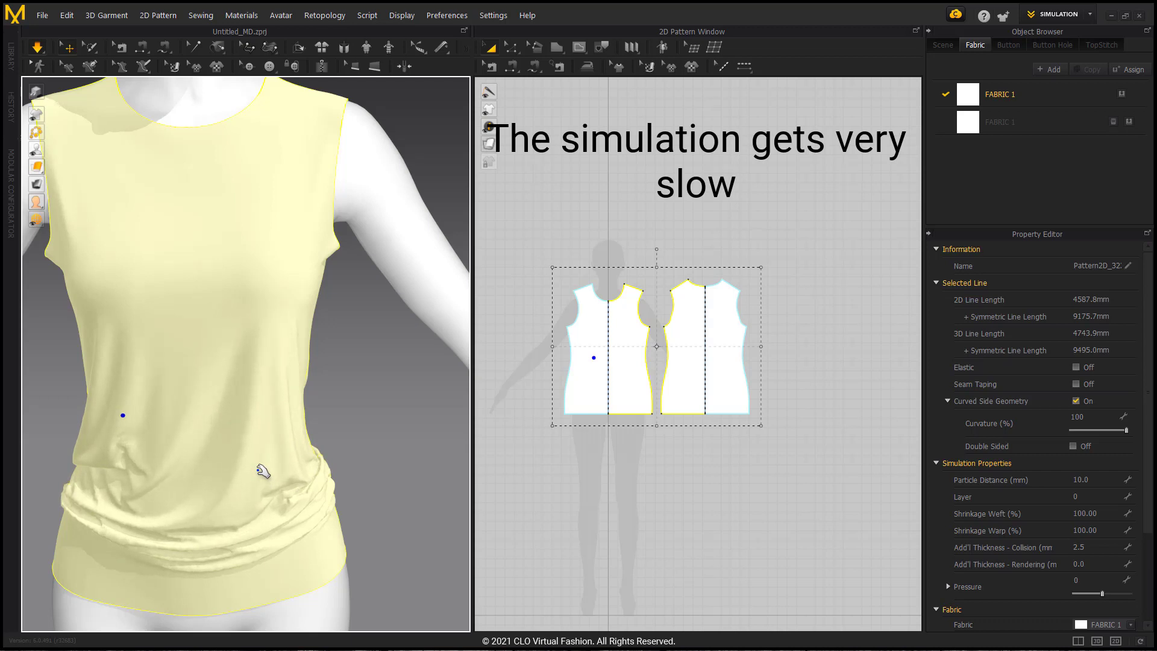
left_click_drag(274, 411, 273, 382)
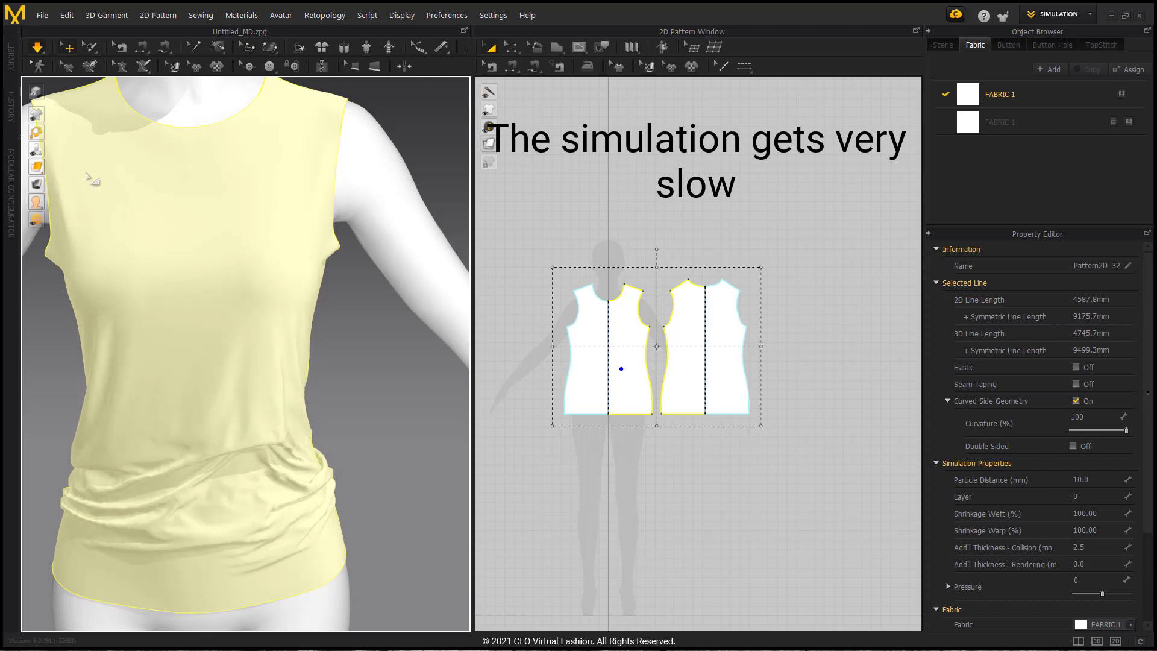
Display the 3D garment as mesh and pull the folded fabric at the front waist downward
mouse_move(38, 182)
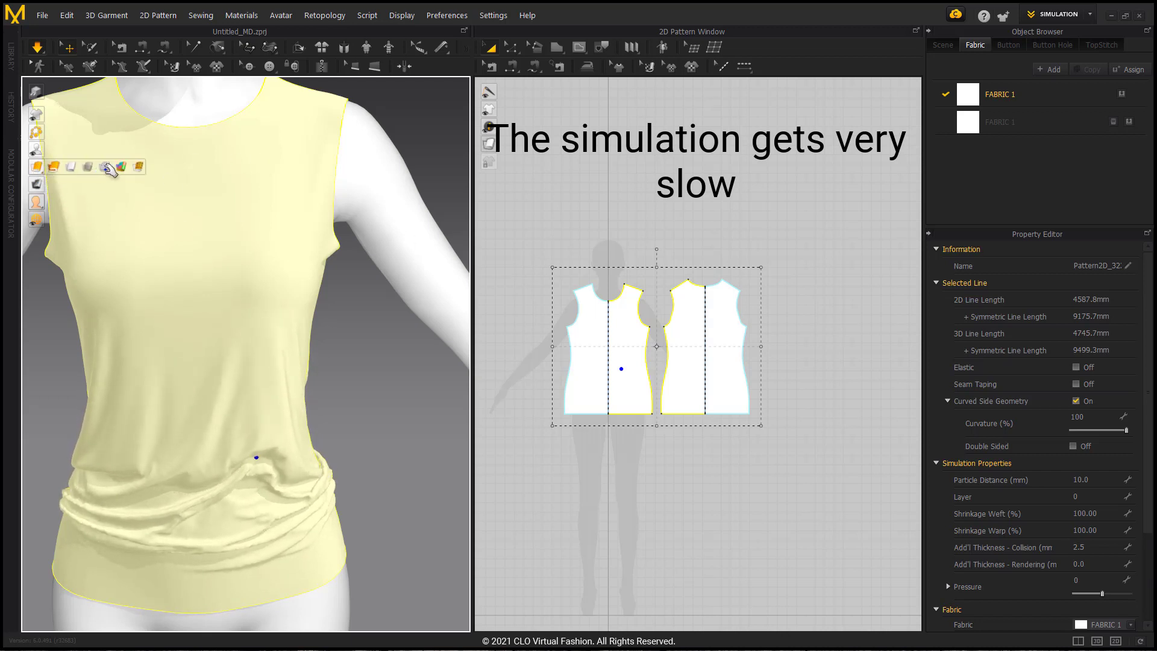
left_click(106, 168)
scroll(297, 328, "up", 3)
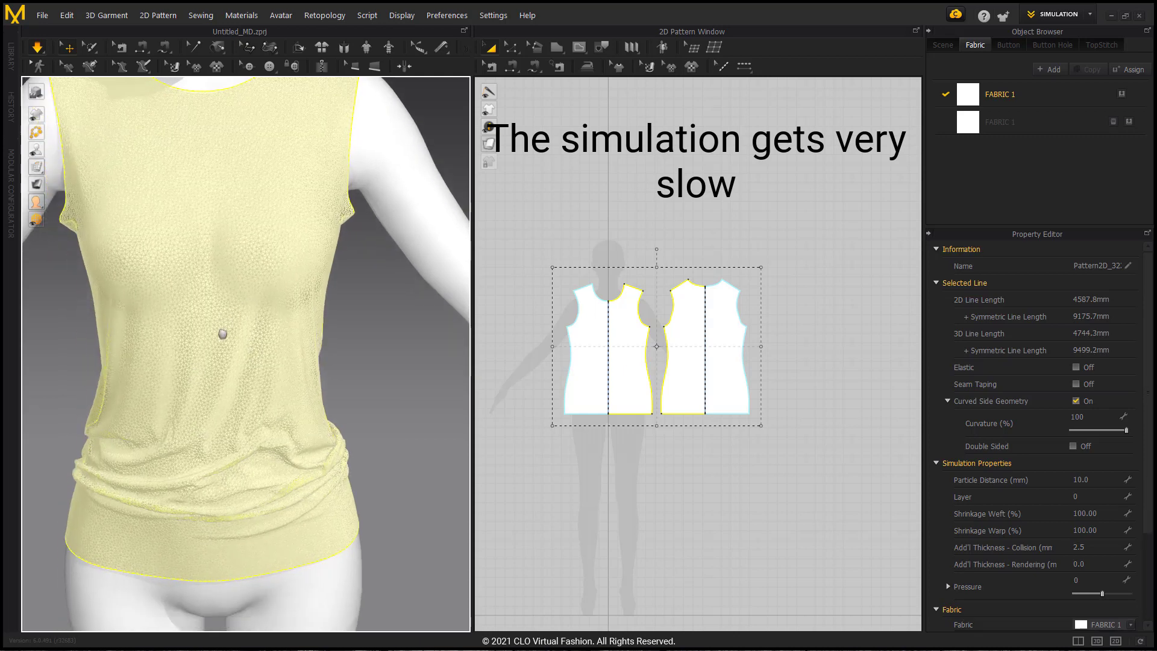
scroll(234, 361, "up", 5)
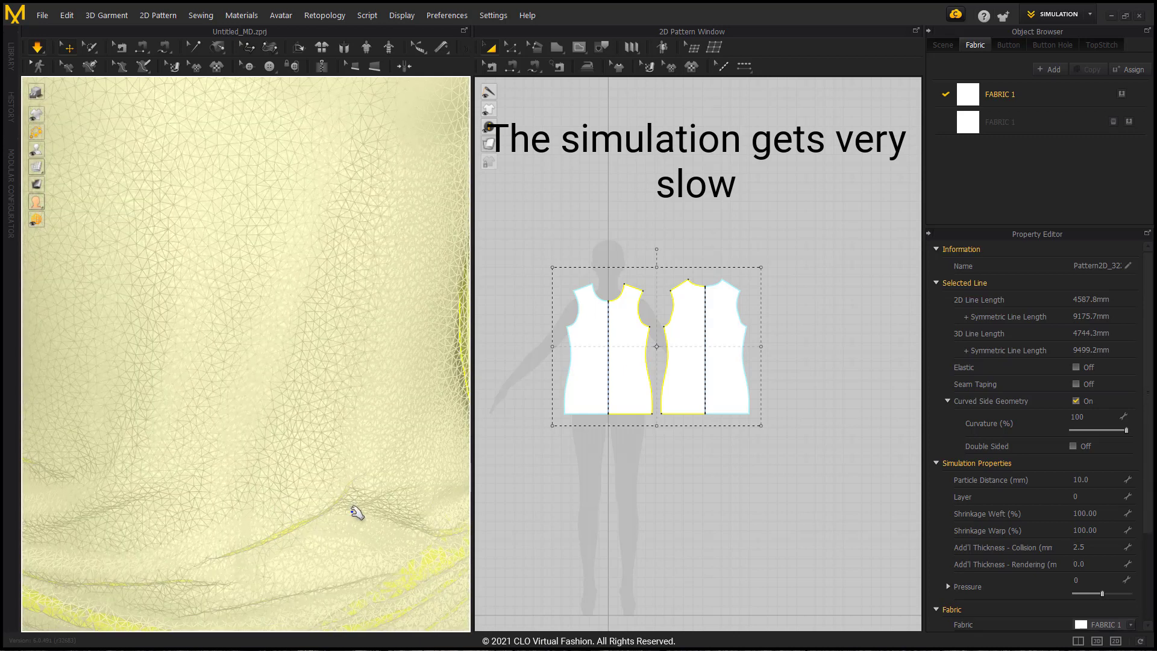
mouse_move(364, 462)
left_mouse_down()
mouse_move(400, 341)
mouse_move(365, 552)
left_mouse_up()
scroll(366, 529, "down", 6)
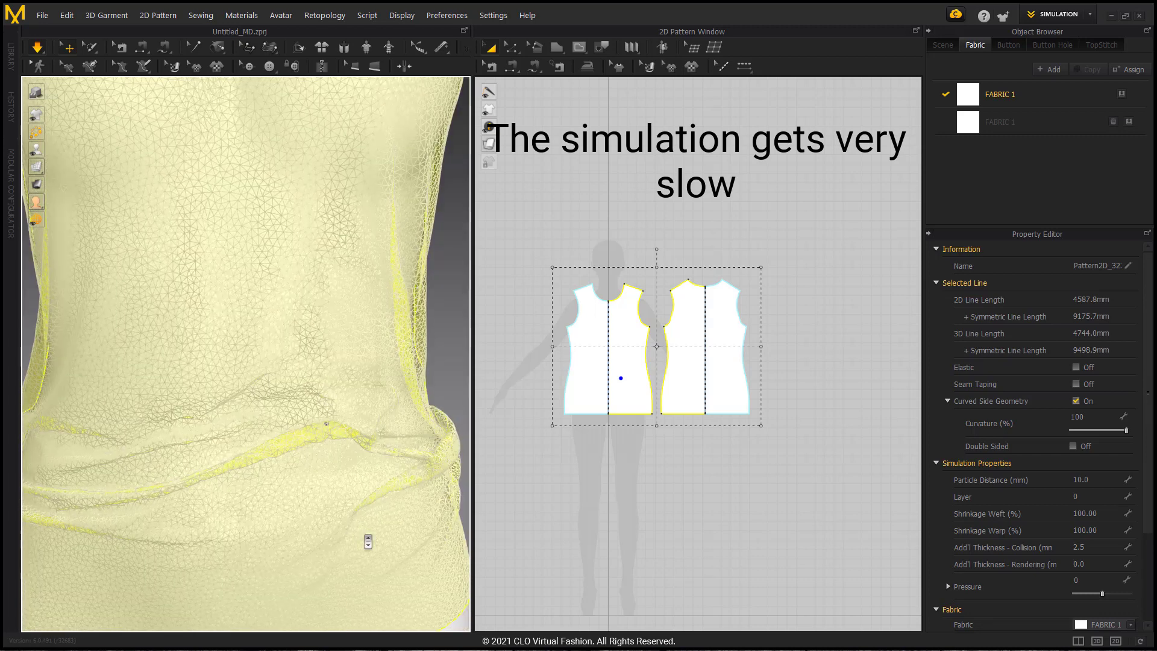
scroll(366, 539, "down", 3)
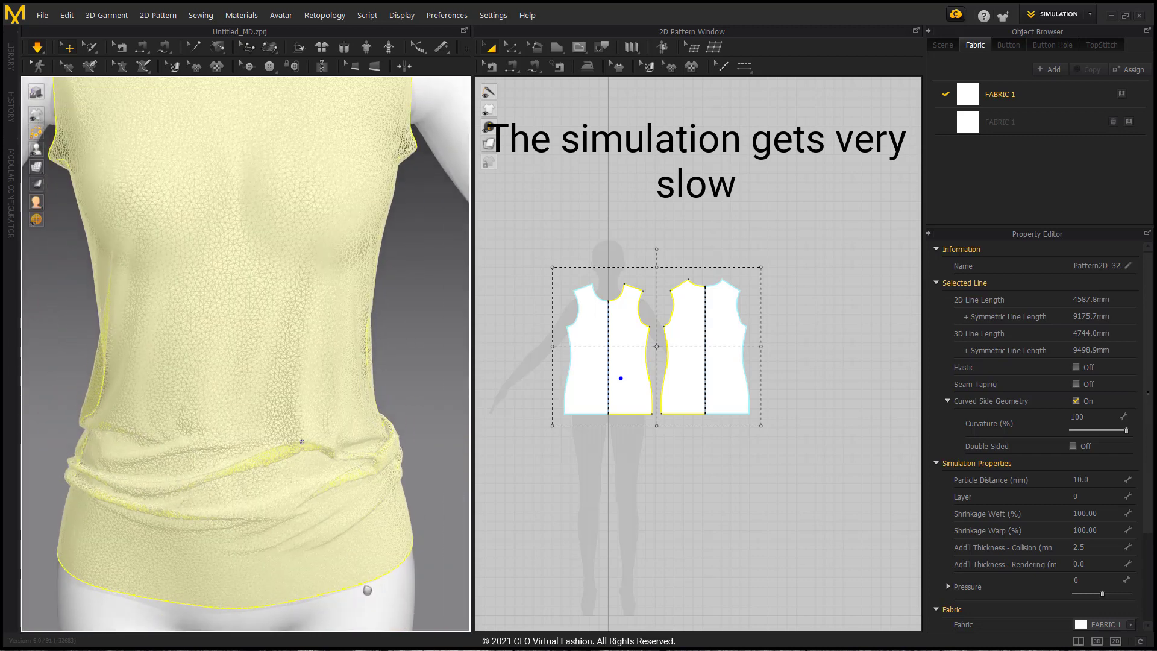
left_click_drag(309, 440, 301, 521)
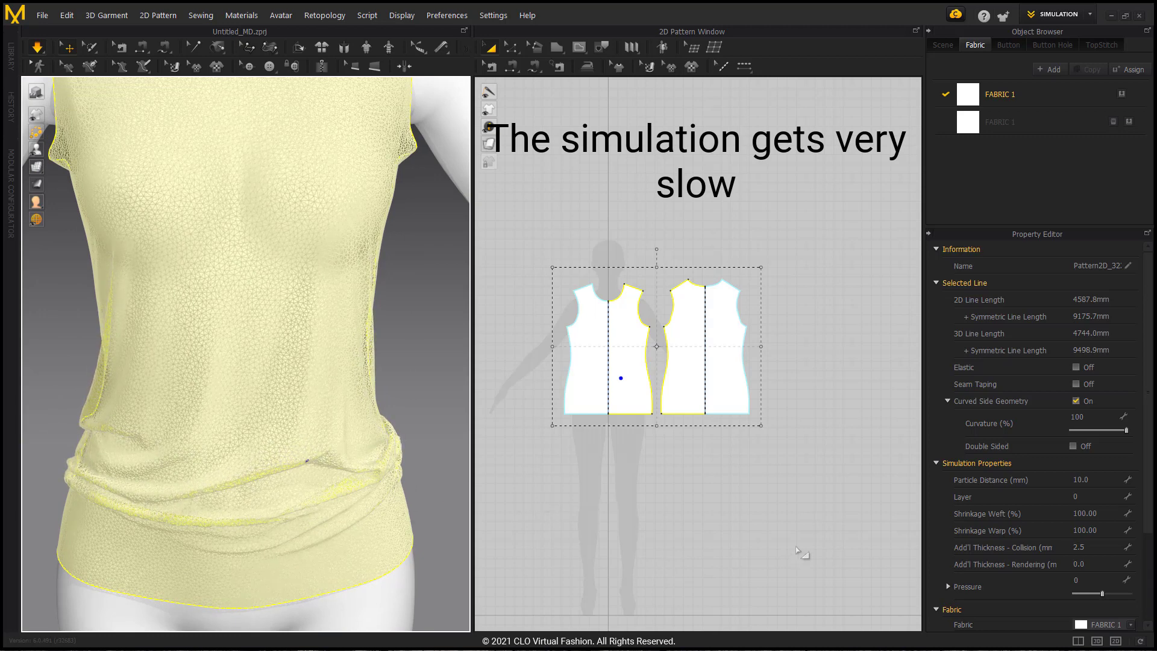
Set the particle distance of both bodice patterns to 5 mm
left_click(1096, 480)
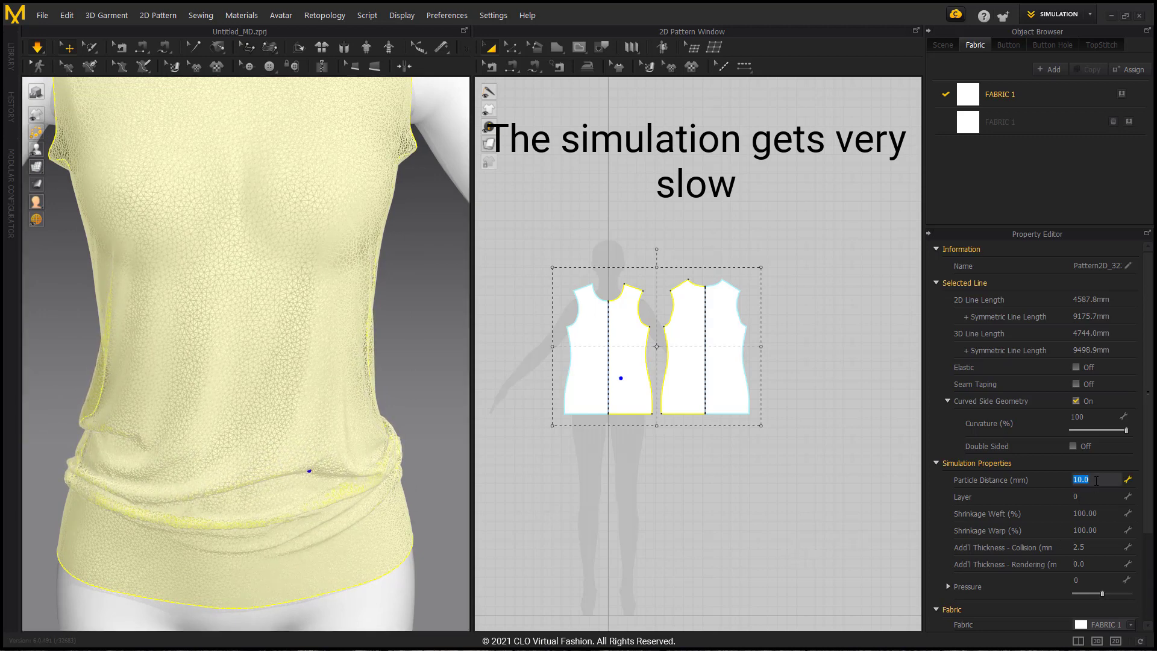
type("5")
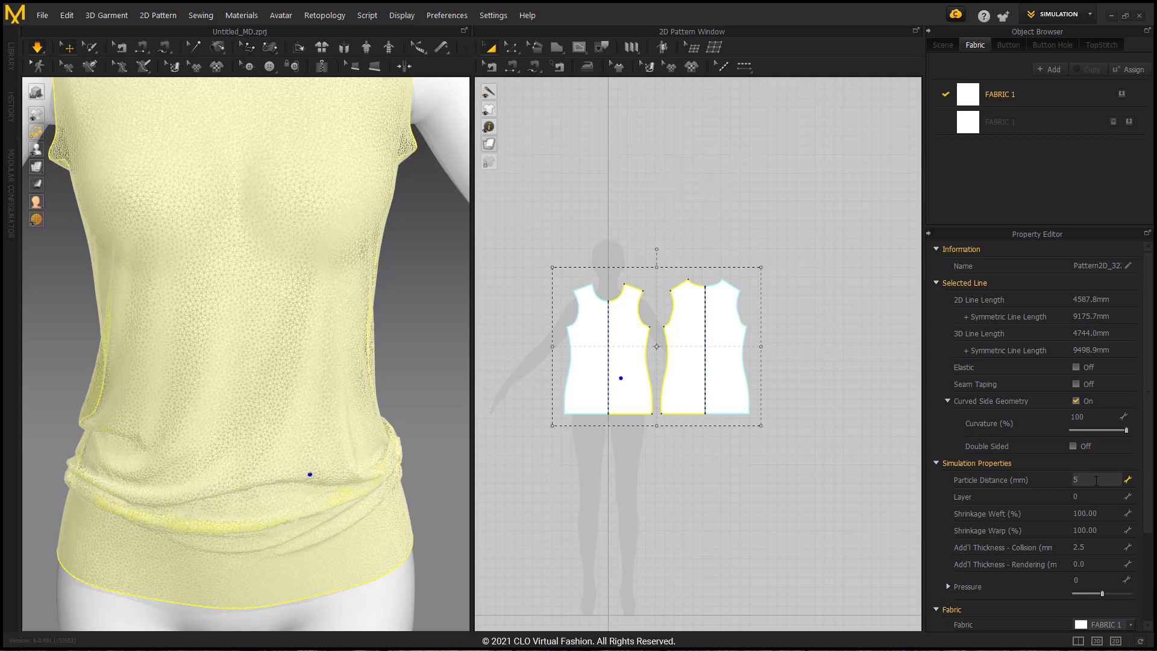
key("Return")
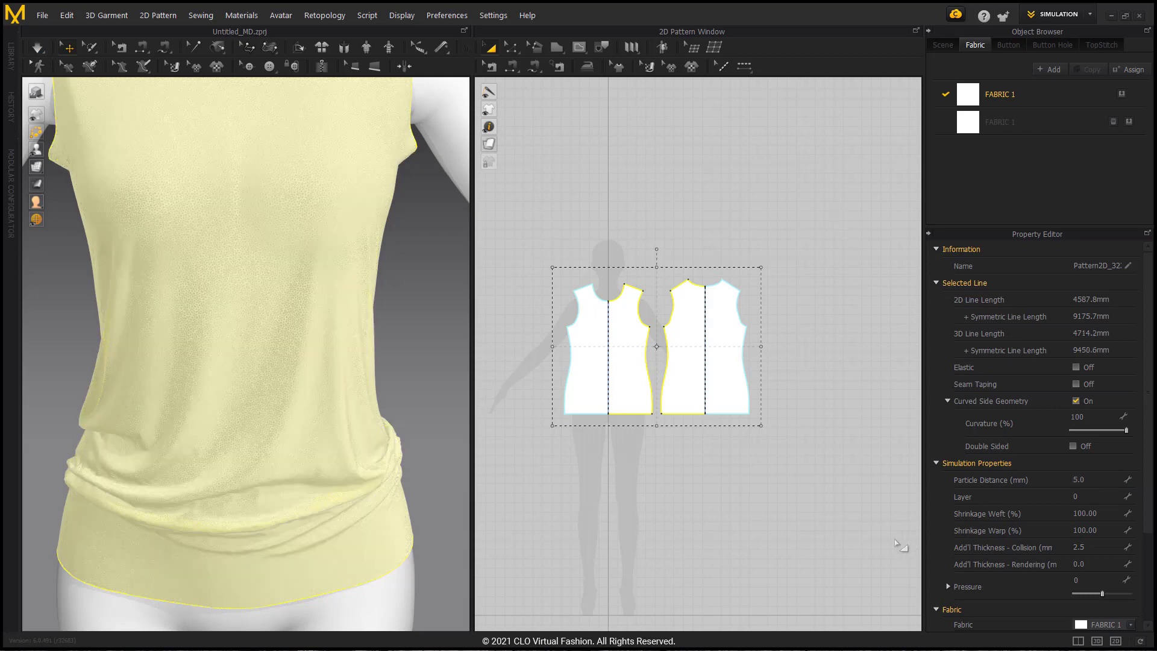
Simulate the refined garment, pull the fabric at one side of the waist upward, and stop the simulation
scroll(286, 423, "up", 3)
scroll(286, 422, "up", 2)
scroll(284, 425, "down", 3)
left_click(37, 47)
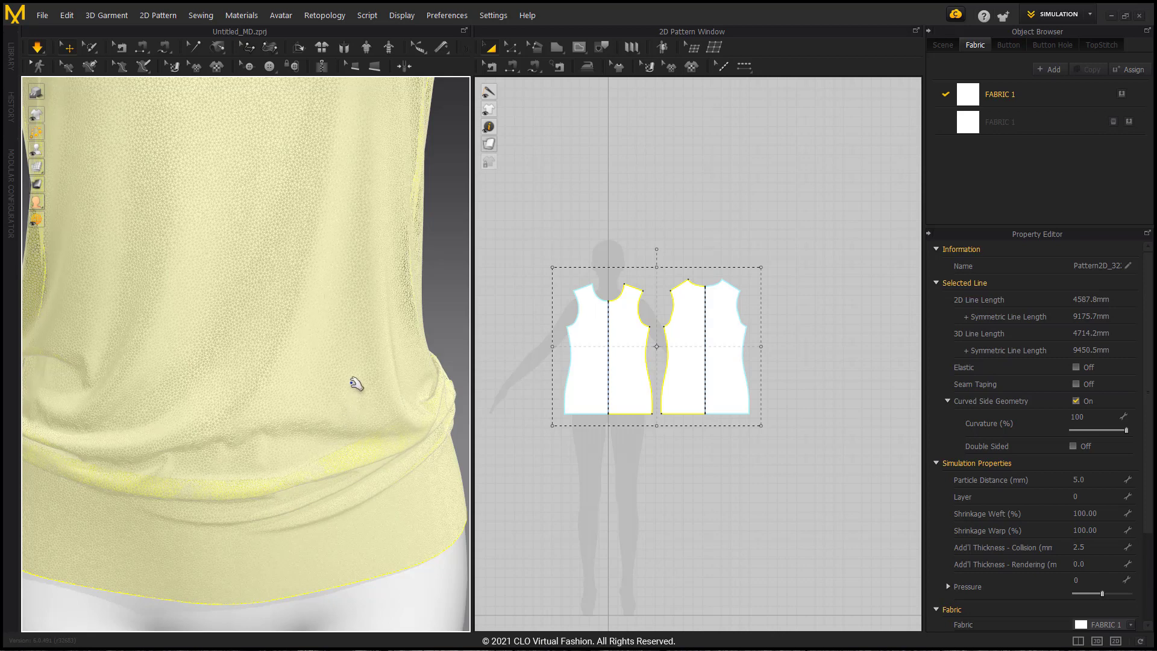
left_click_drag(360, 383, 382, 232)
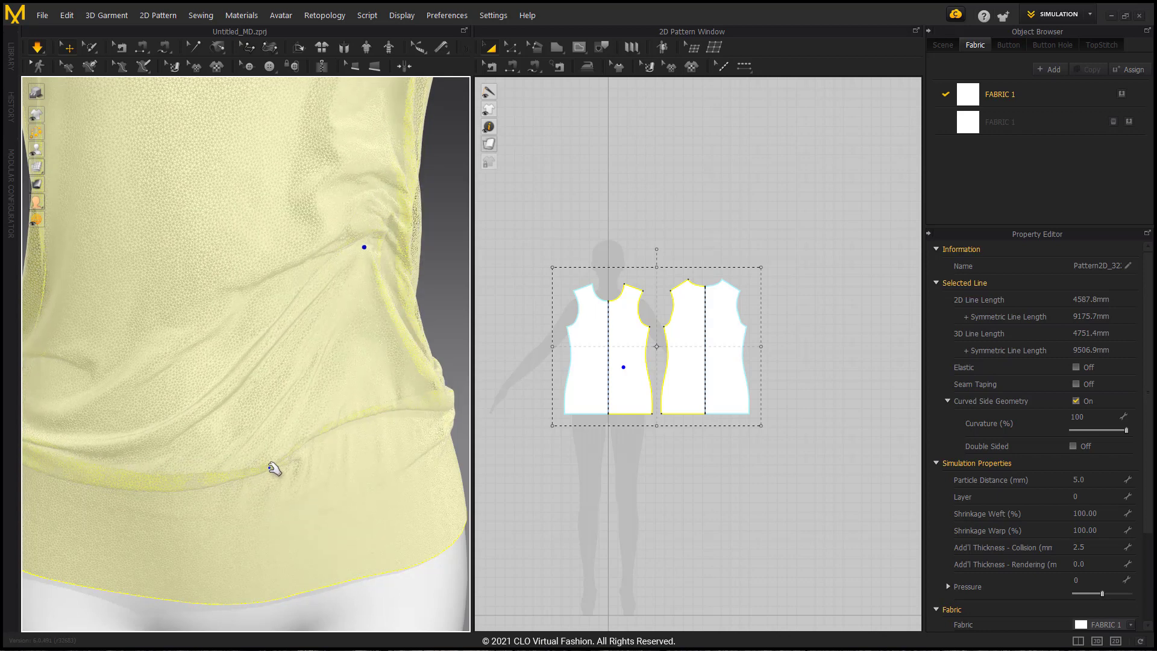
key("space")
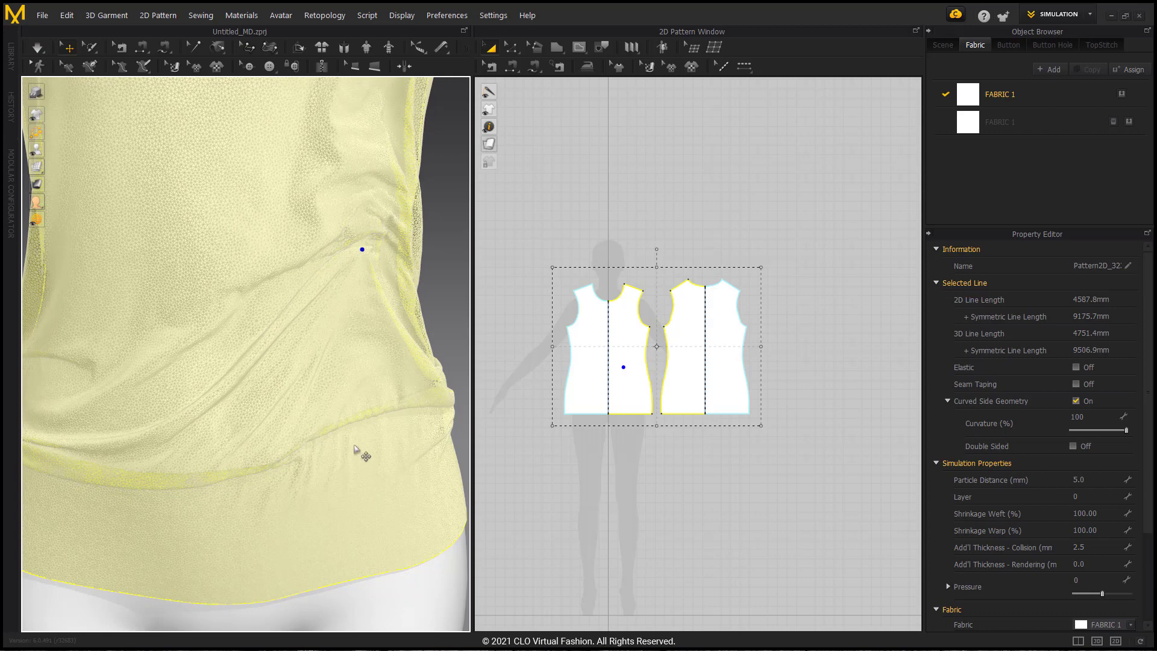
Deselect the patterns and examine the wrinkles on the top, both up close and with the whole avatar in view
scroll(362, 452, "down", 6)
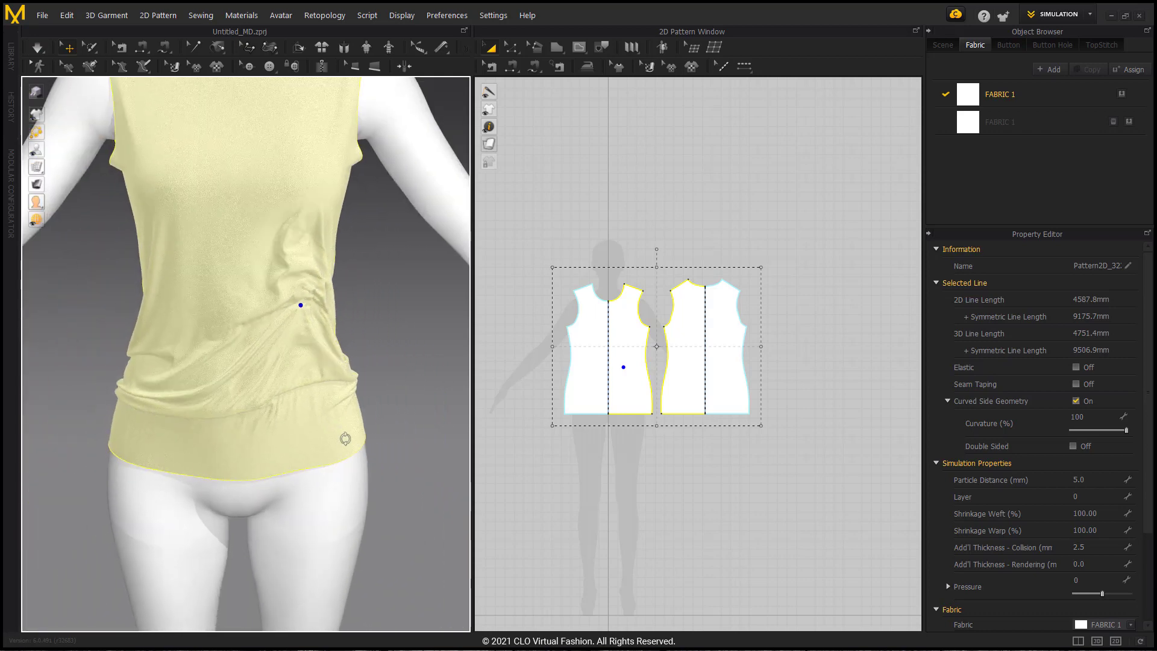
scroll(333, 448, "down", 3)
scroll(338, 524, "up", 4)
right_click_drag(338, 525, 315, 518)
left_click(388, 500)
scroll(319, 543, "up", 3)
middle_click_drag(312, 463, 313, 368)
scroll(333, 506, "up", 5)
scroll(356, 566, "down", 7)
right_click_drag(276, 472, 306, 506)
middle_click_drag(306, 422, 307, 477)
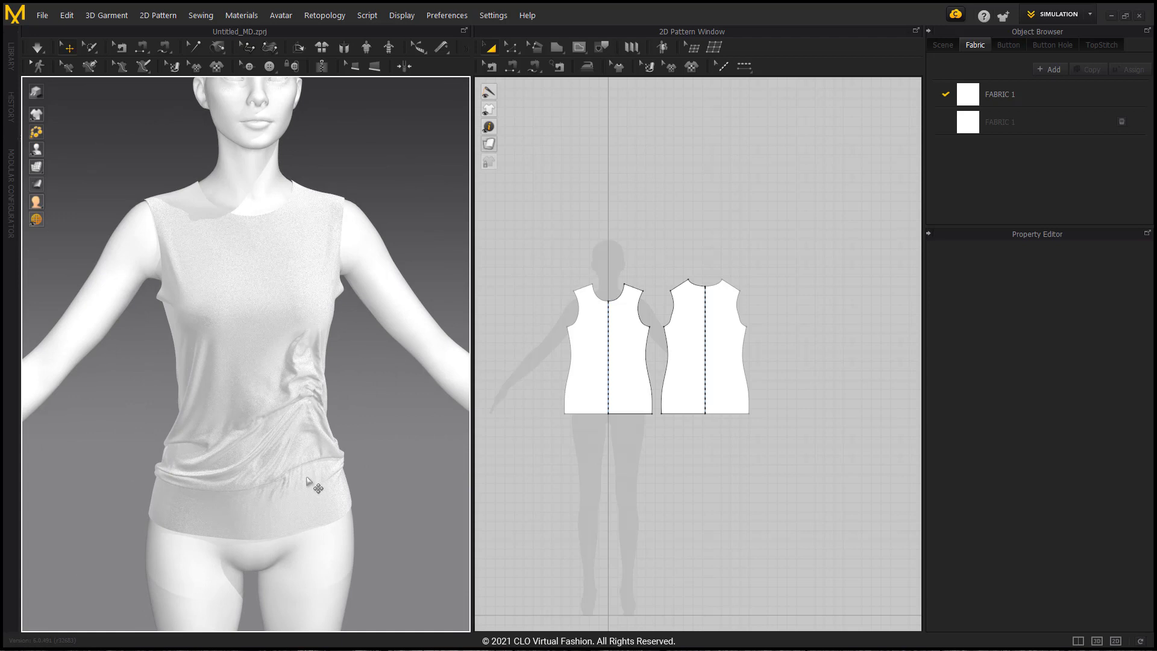
scroll(306, 477, "down", 3)
middle_click_drag(307, 555, 273, 305)
scroll(282, 385, "down", 2)
middle_click_drag(281, 385, 285, 574)
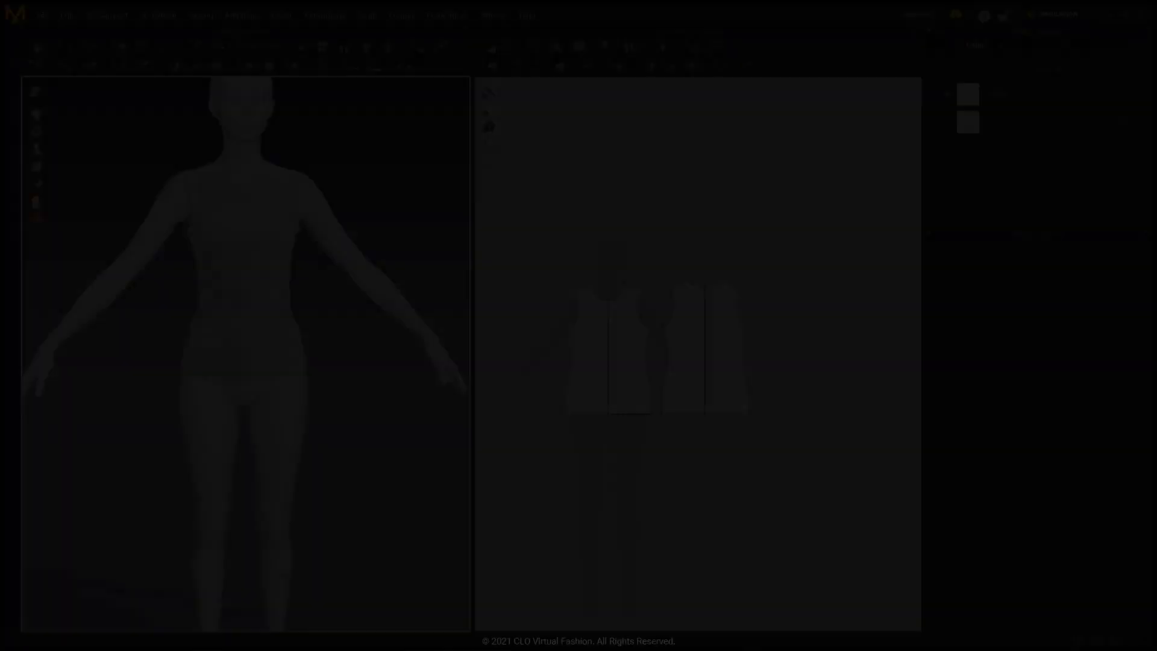